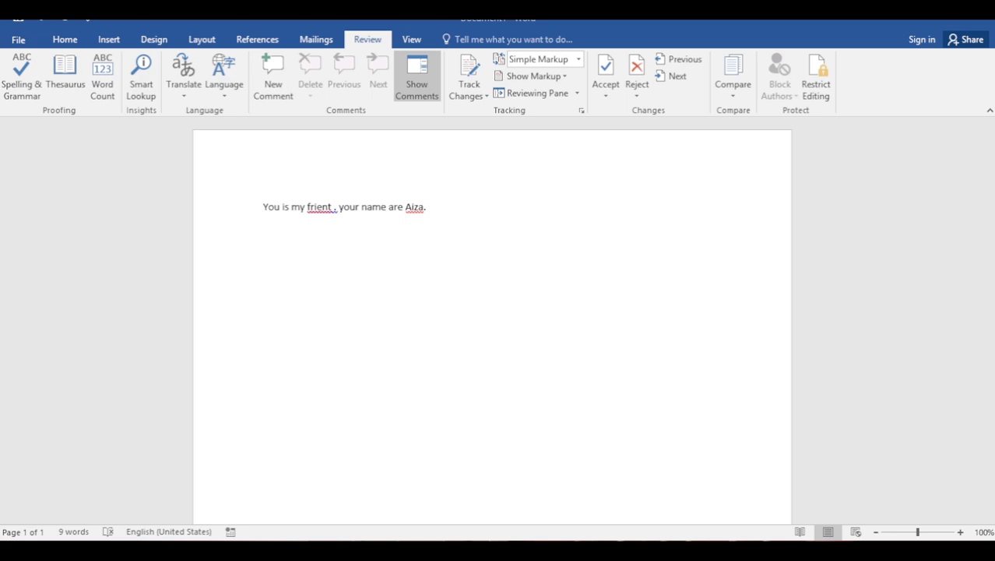
Select all of 'You is my frient . your name are Aiza.' through to the line end
left_click_drag(362, 207, 262, 207)
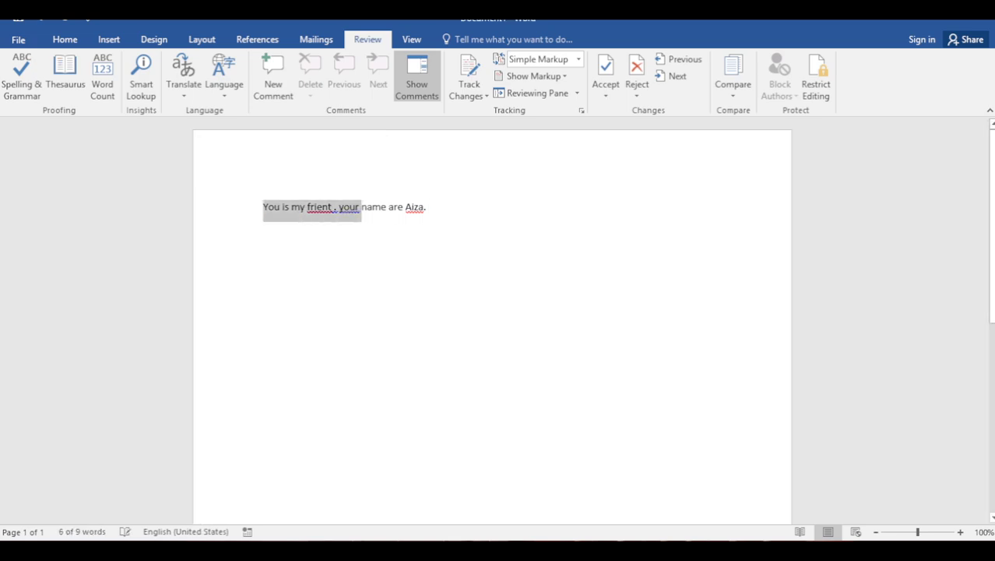
key("shift+End")
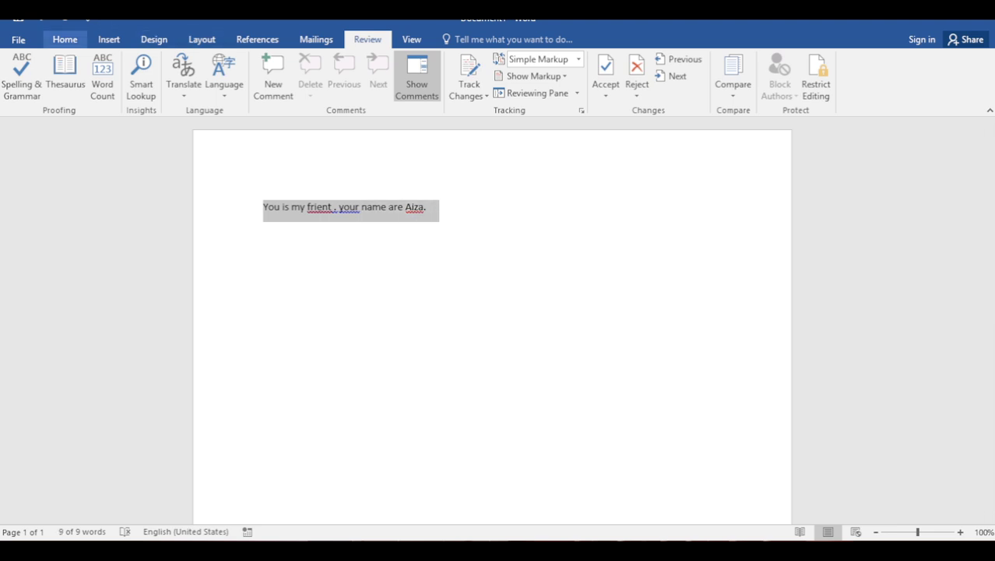
Grow the selected sentence to 24 pt, then go to the Review tab with the text deselected
left_click(64, 39)
left_click(225, 65)
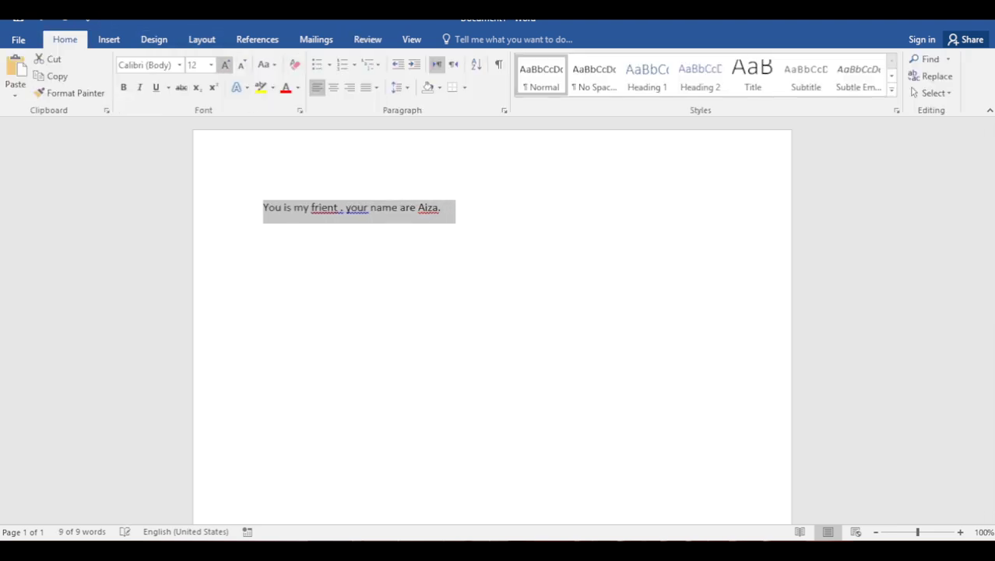
left_click(225, 65)
left_click(225, 65)
left_click(225, 64)
left_click(225, 65)
left_click(225, 65)
left_click(225, 65)
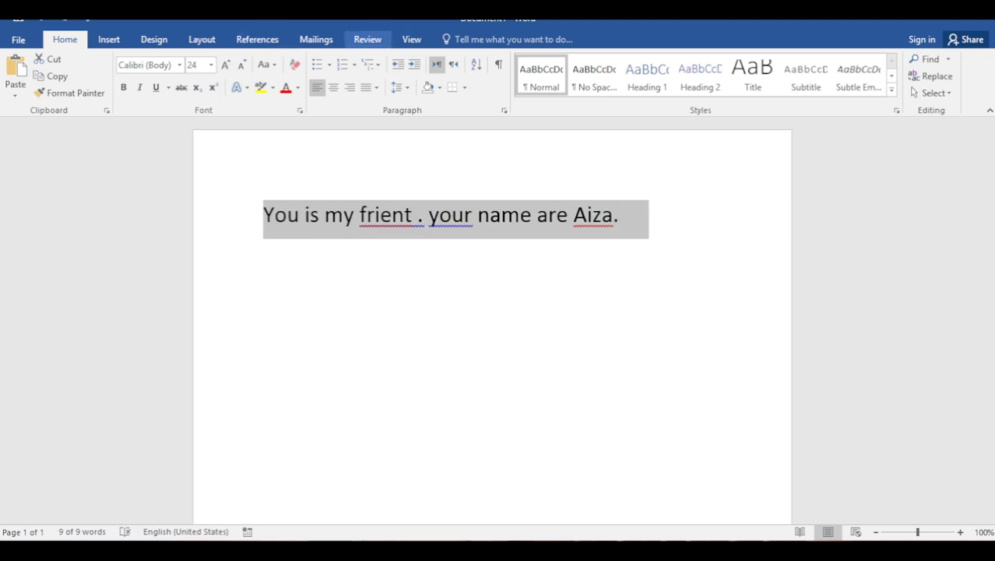
left_click(367, 39)
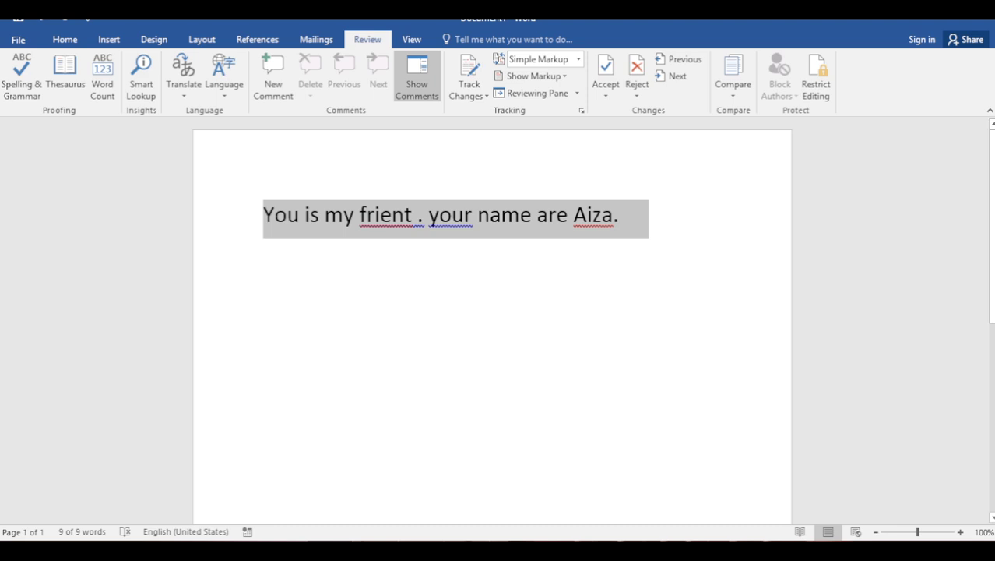
left_click(324, 215)
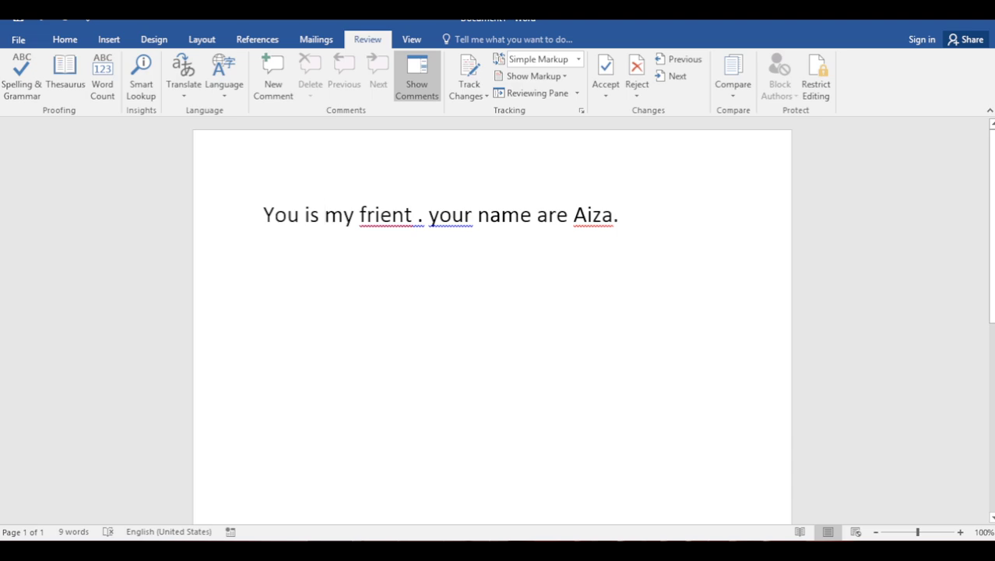
left_click(310, 214)
double_click(553, 214)
left_click(549, 214)
left_click(417, 214)
left_click(439, 214)
right_click(470, 225)
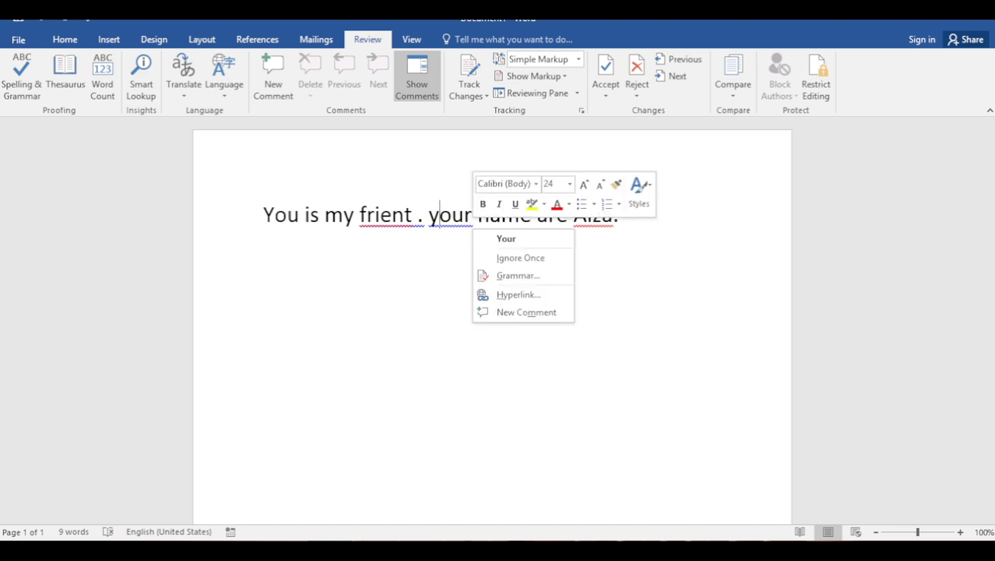
left_click(518, 275)
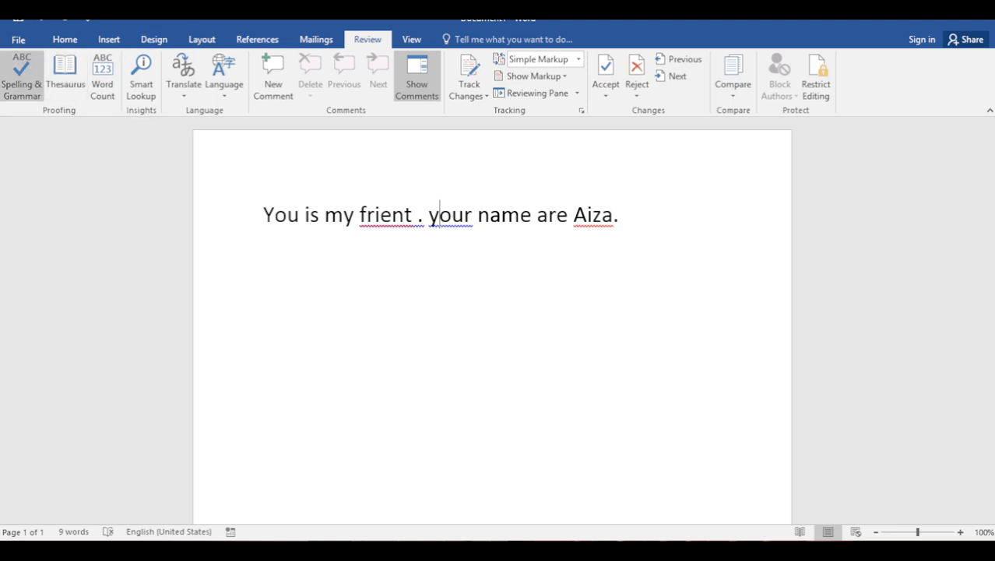
Run Spelling & Grammar: ignore 'Aiza', change 'your' to 'Your' and 'frient' to 'friend', drop the stray space
left_click(22, 78)
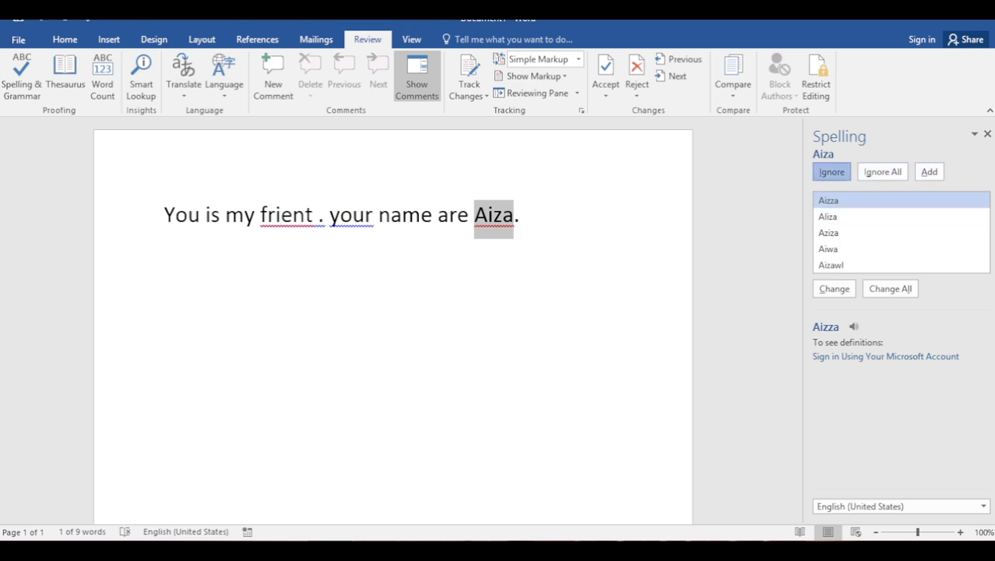
left_click(831, 171)
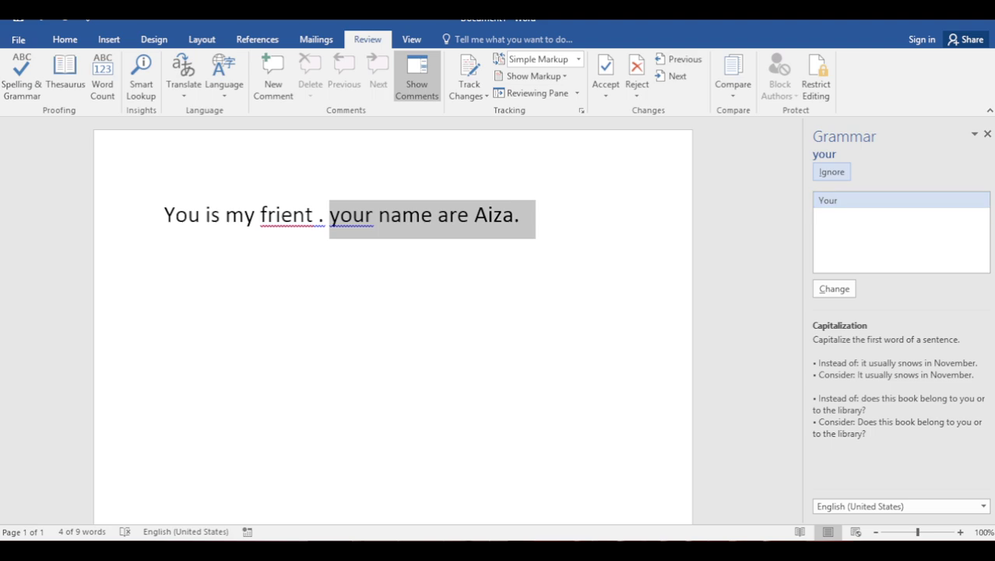
key("Return")
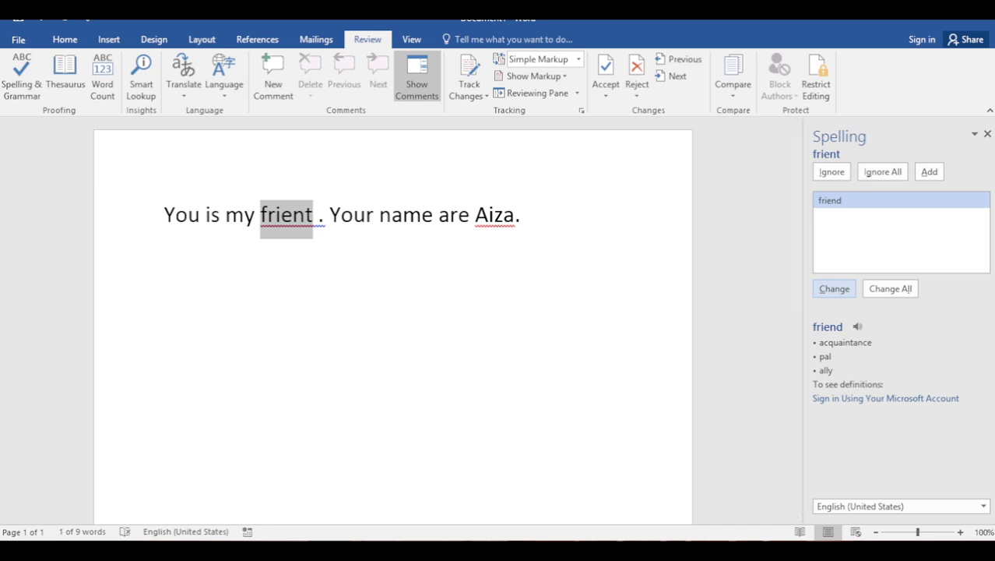
key("Return")
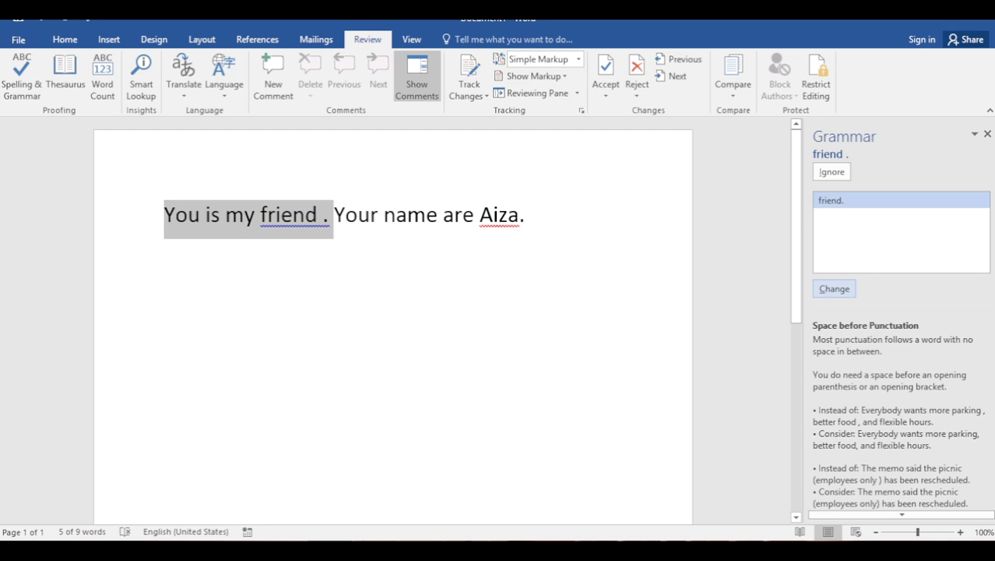
key("Return")
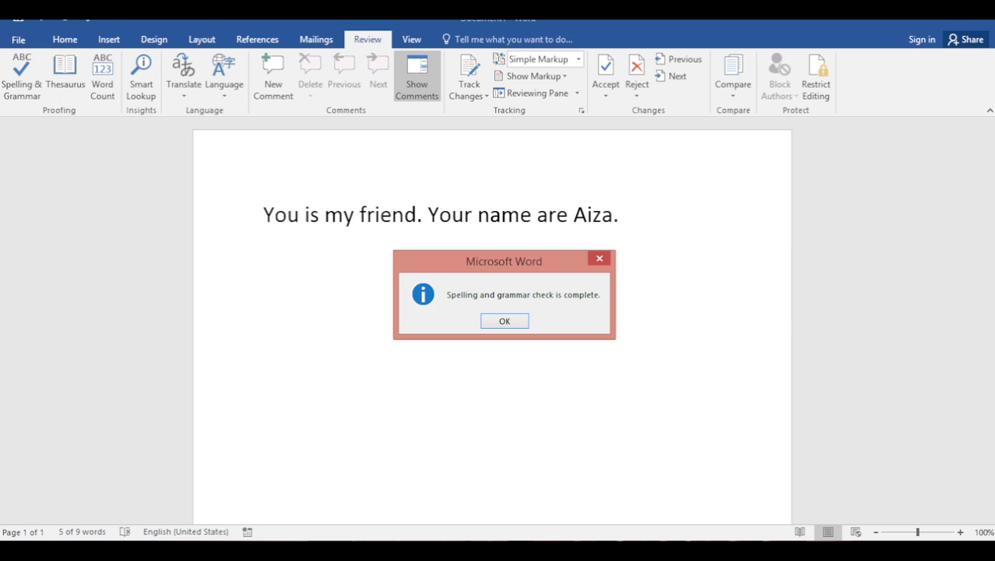
key("Return")
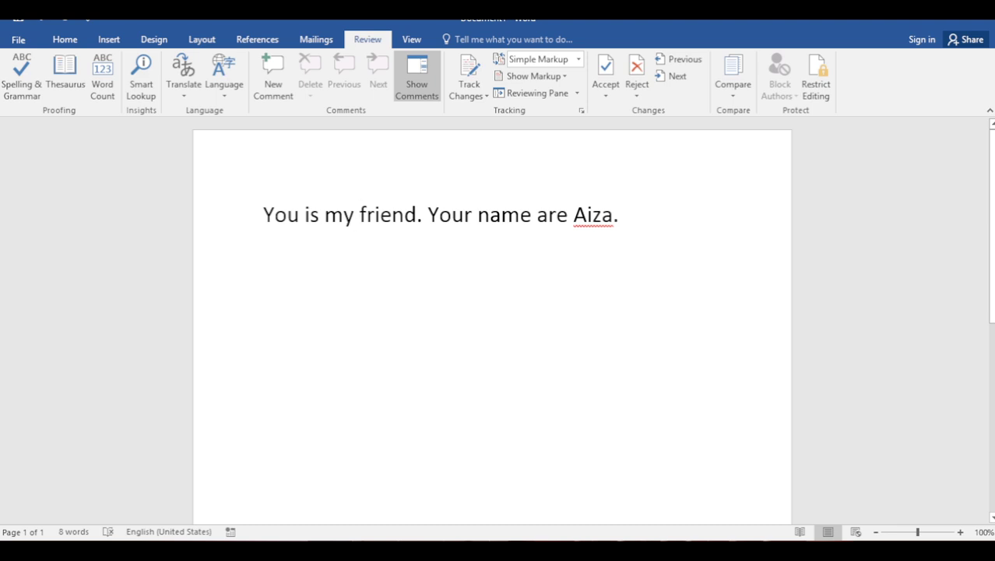
Replace 'is' with 'are' and the second 'are' with 'is', then select 'friend'
double_click(311, 215)
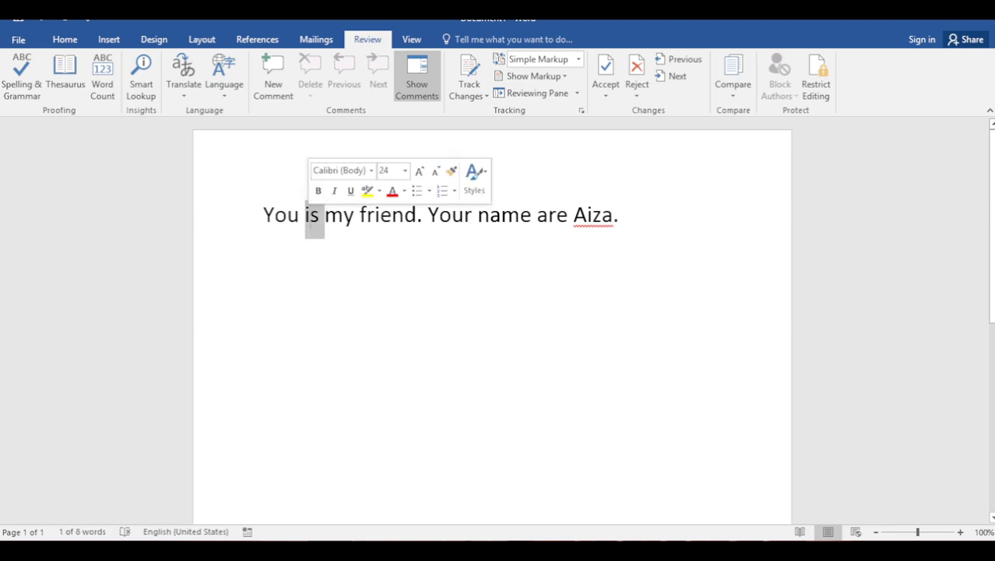
type("are")
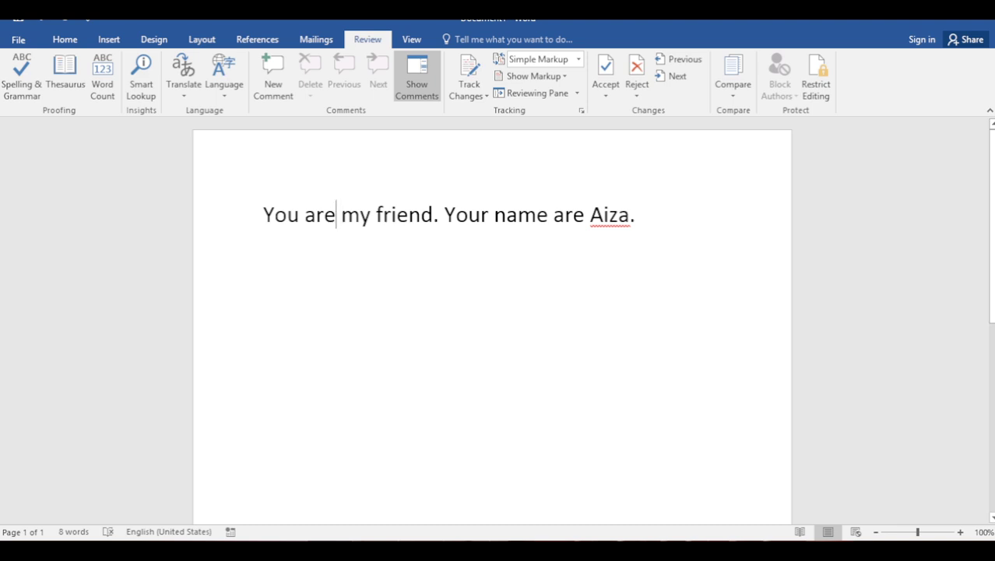
triple_click(564, 215)
double_click(570, 215)
type("is")
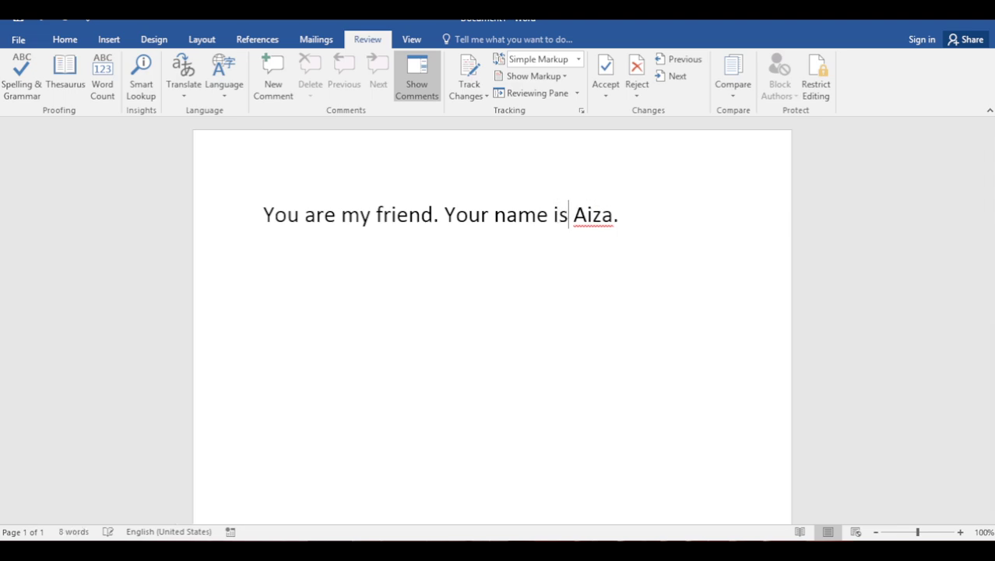
left_click(536, 215)
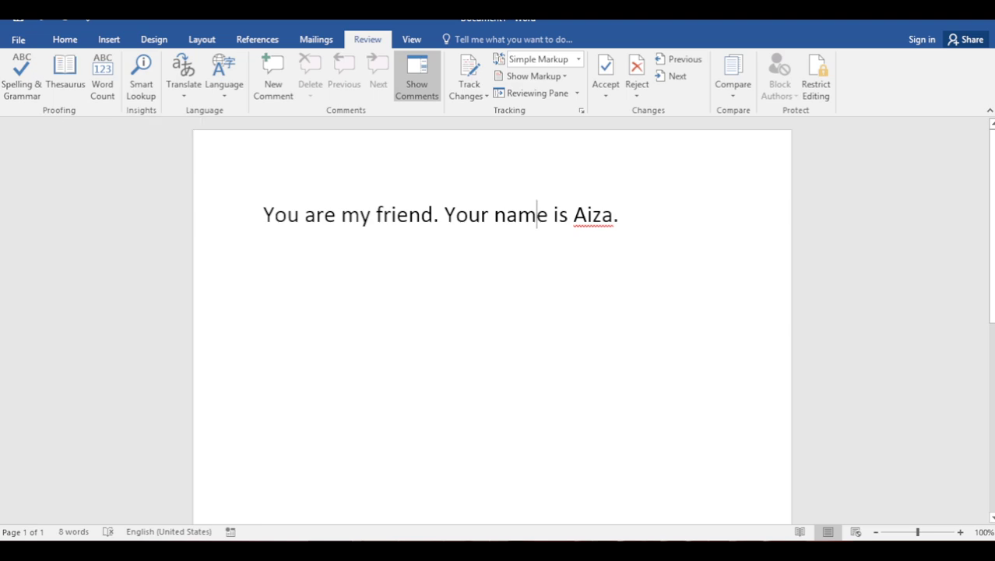
double_click(403, 215)
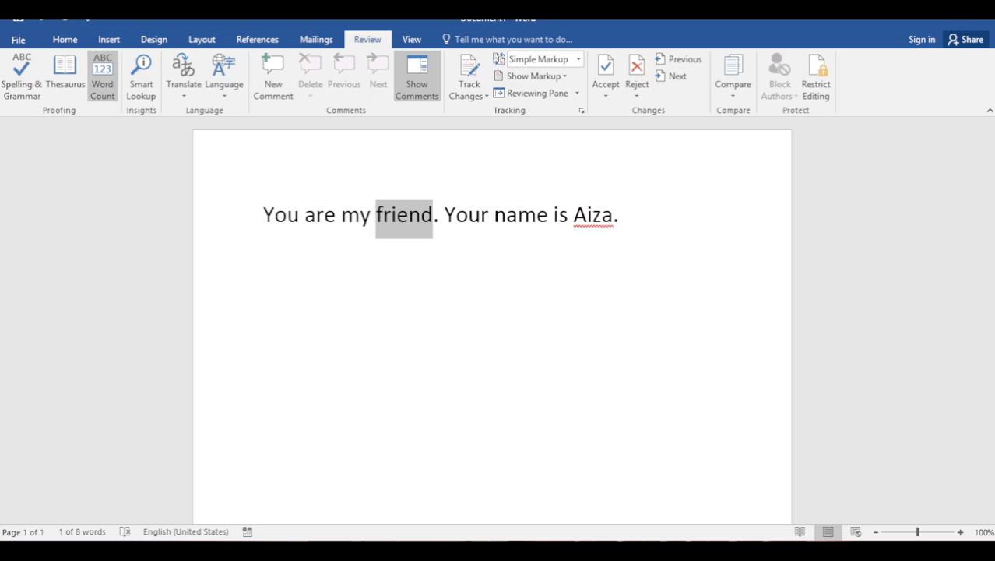
Browse Thesaurus synonyms for 'friend', then add a new line after the sentence
left_click(66, 78)
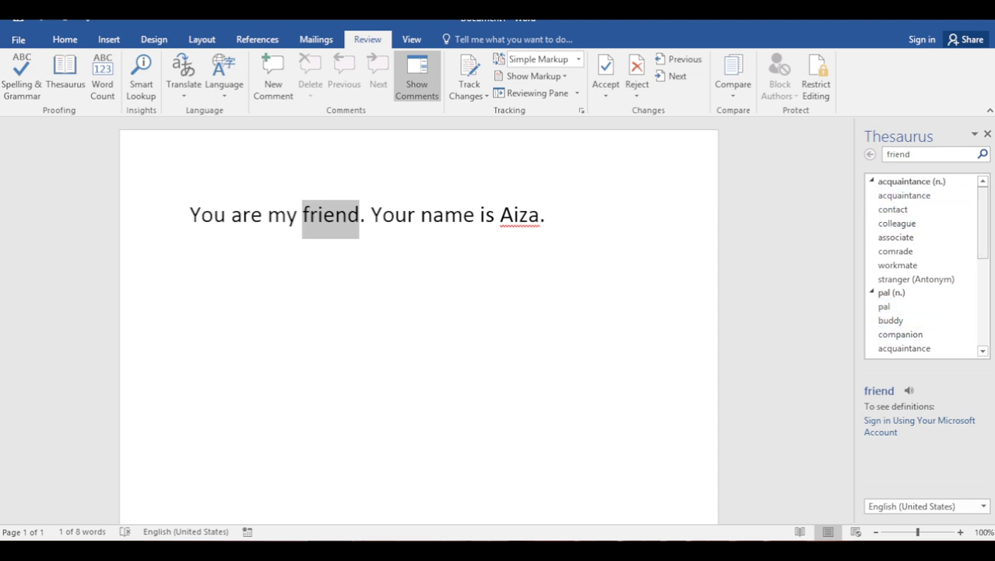
scroll(904, 233, "down", 3)
scroll(923, 264, "down", 3)
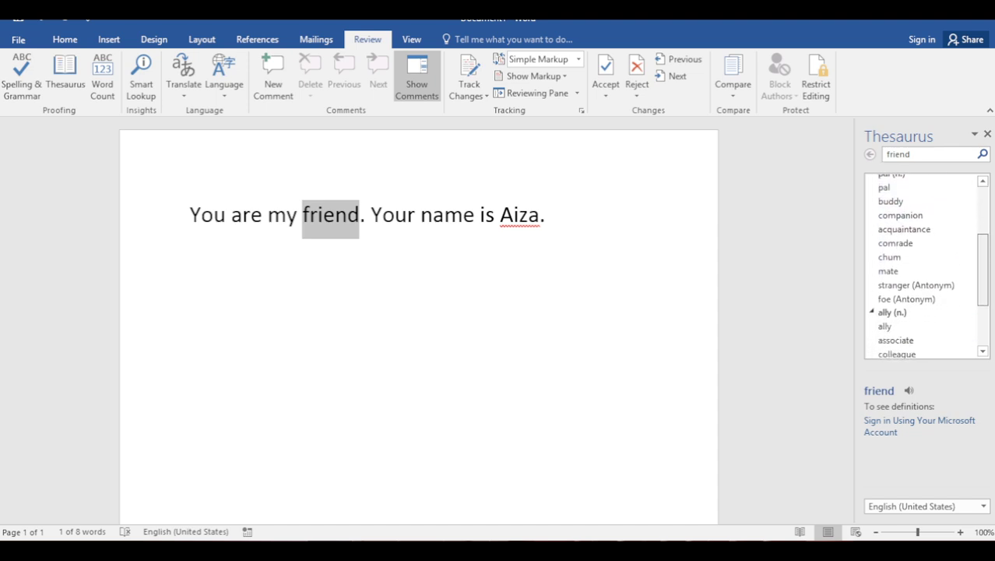
scroll(923, 265, "down", 3)
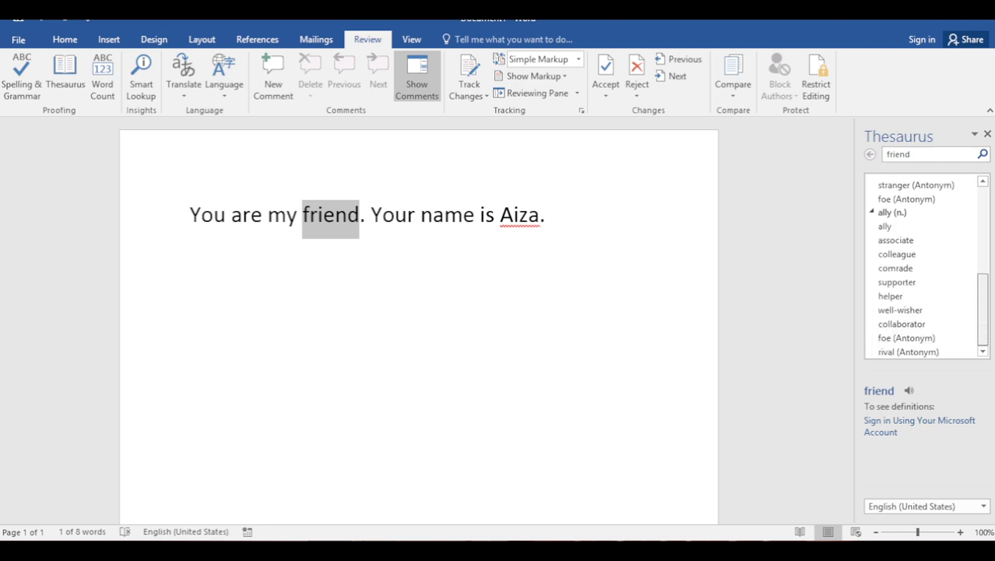
scroll(923, 251, "up", 8)
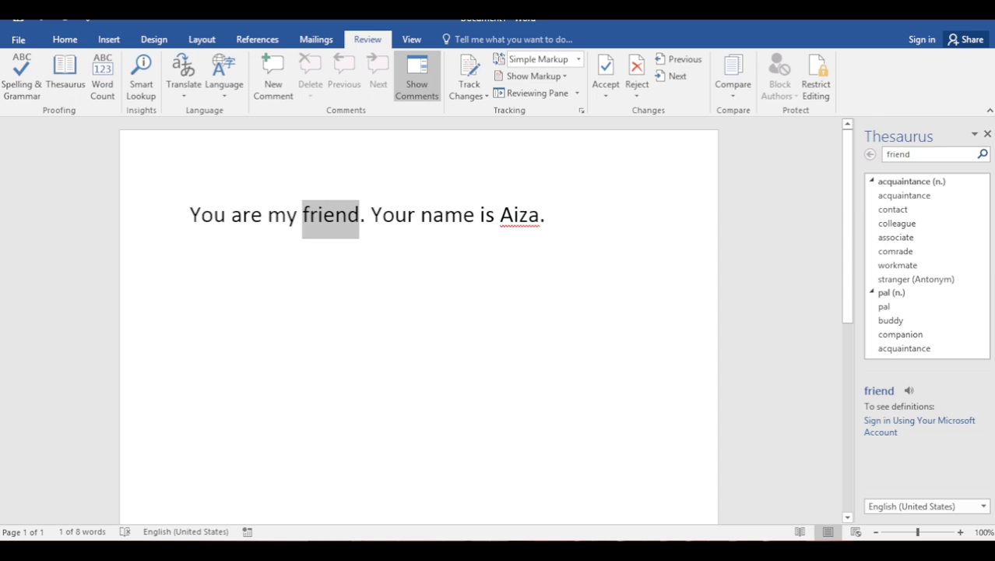
left_click(561, 215)
key("Return")
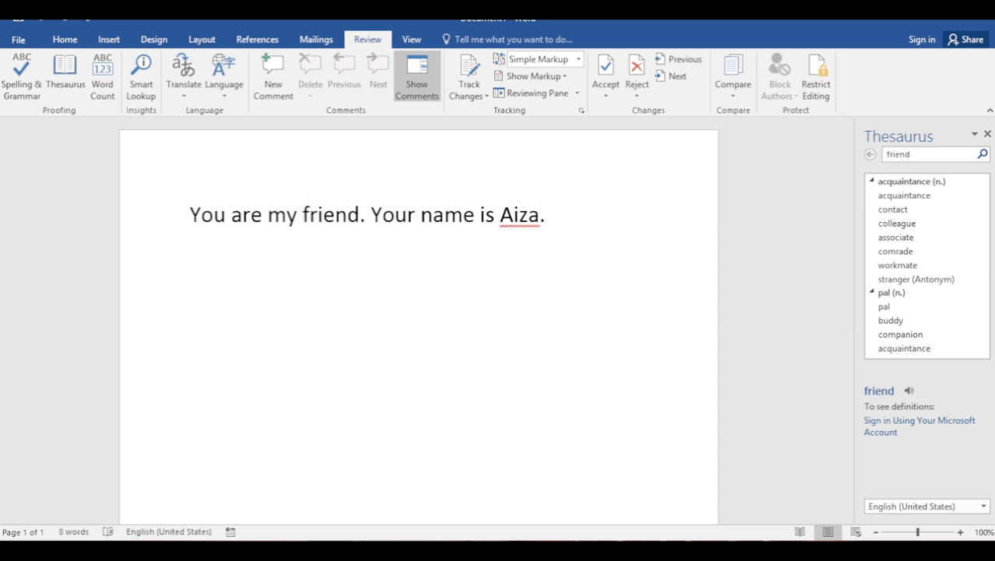
Type 'beautiu' on the new line and correct it to 'Beautiful' from the spelling suggestions
type("beautiu")
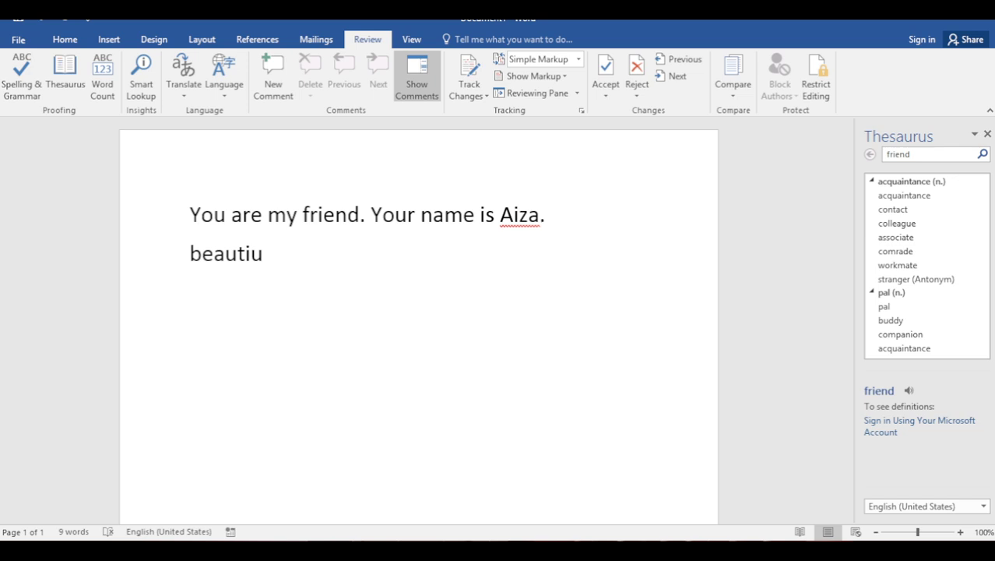
key("Return")
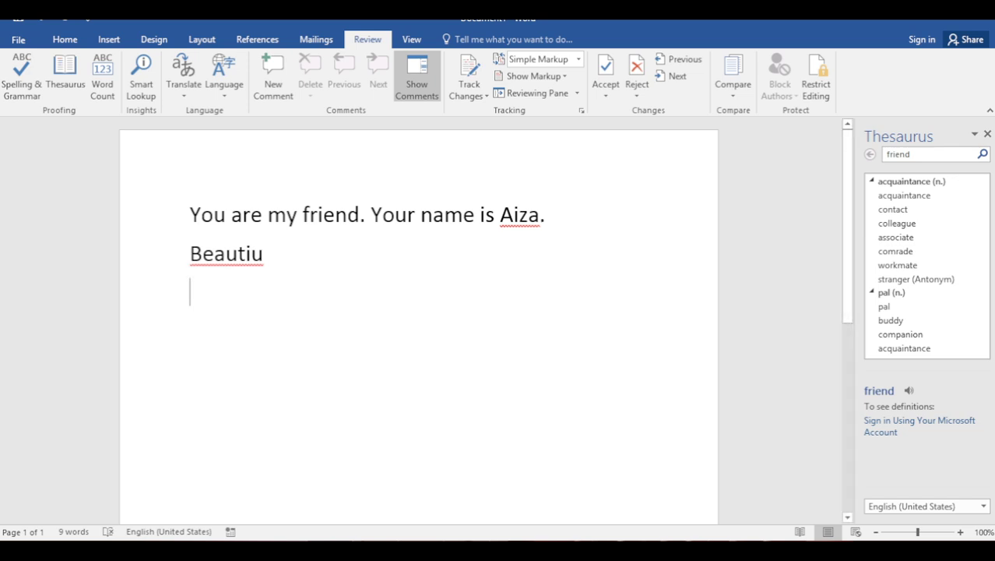
right_click(246, 255)
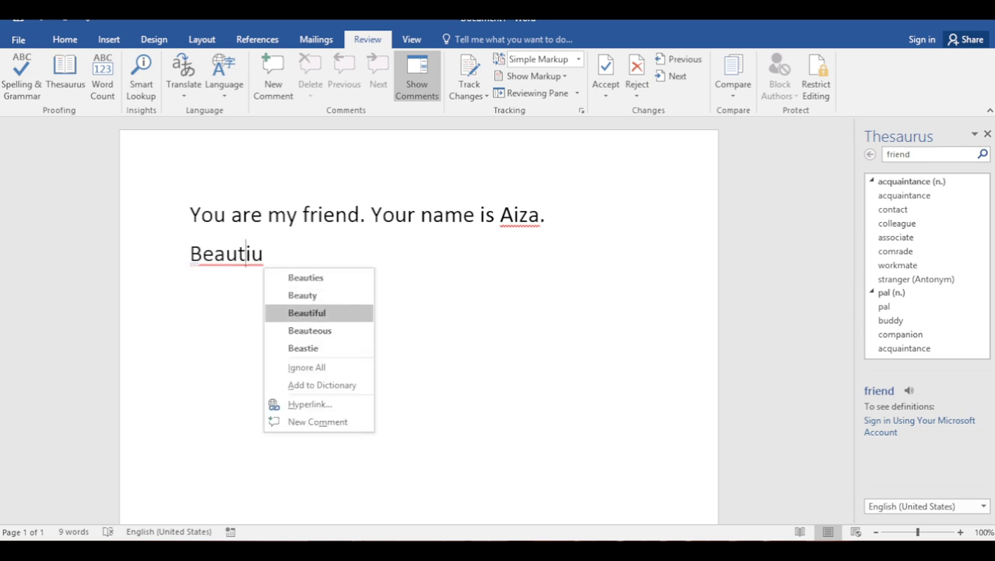
left_click(307, 312)
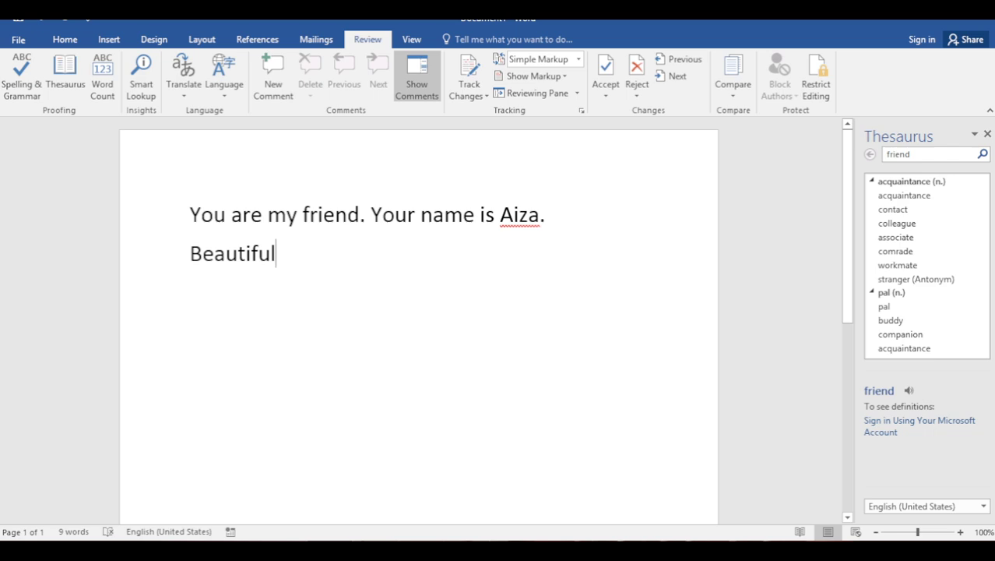
Look up Thesaurus synonyms for 'Beautiful' and add an empty line below it
double_click(239, 253)
left_click(65, 78)
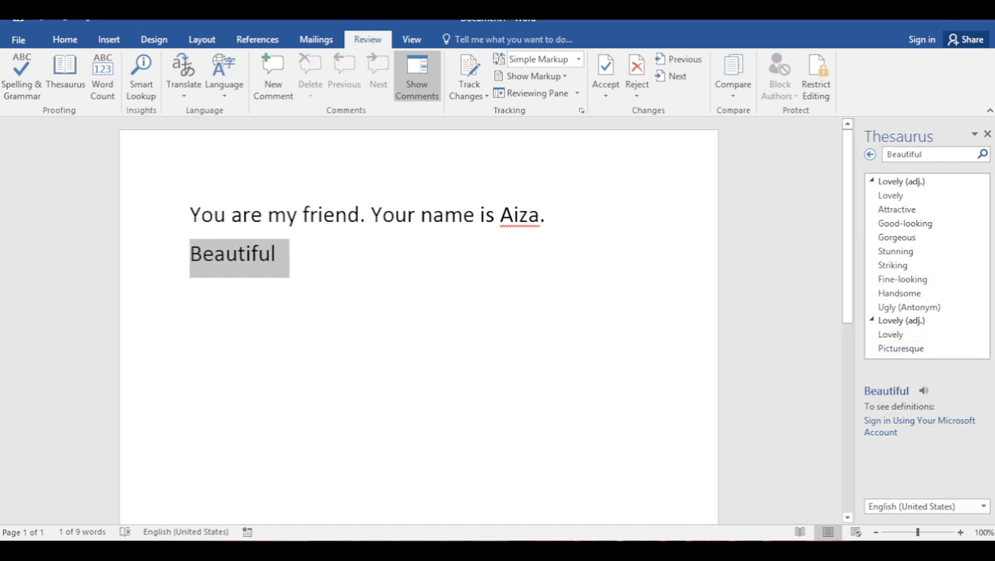
left_click(275, 254)
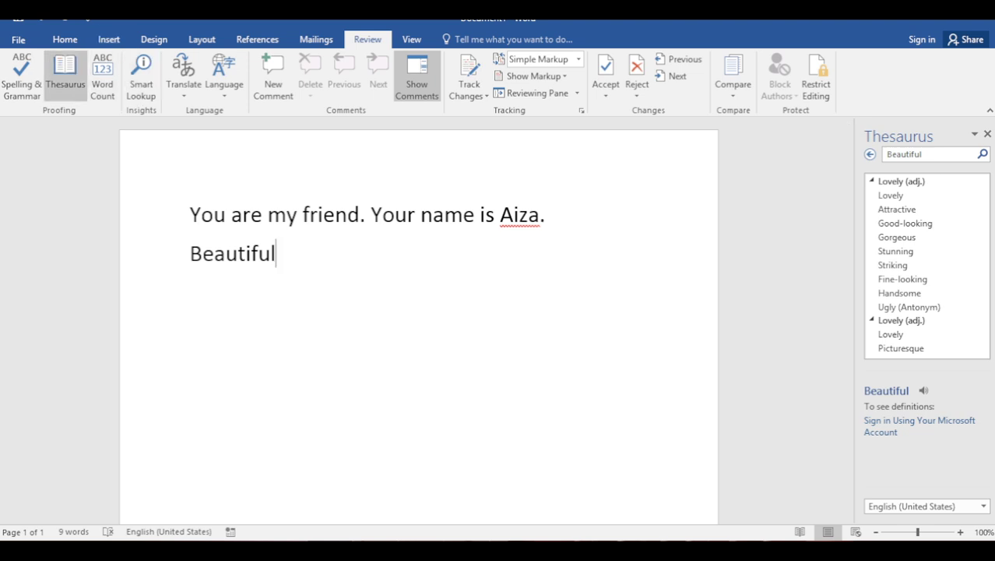
key("Return")
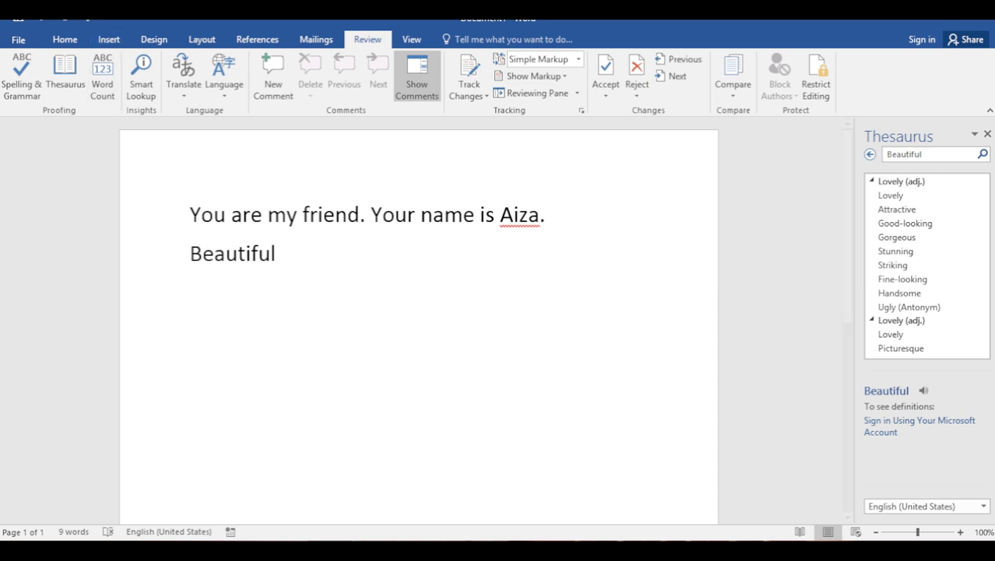
left_click(102, 78)
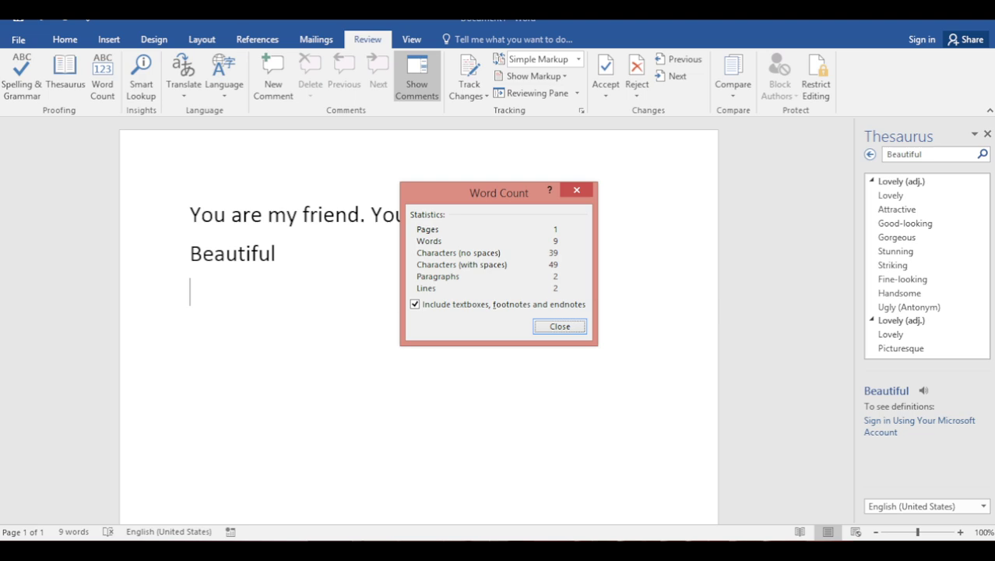
left_click_drag(498, 192, 660, 173)
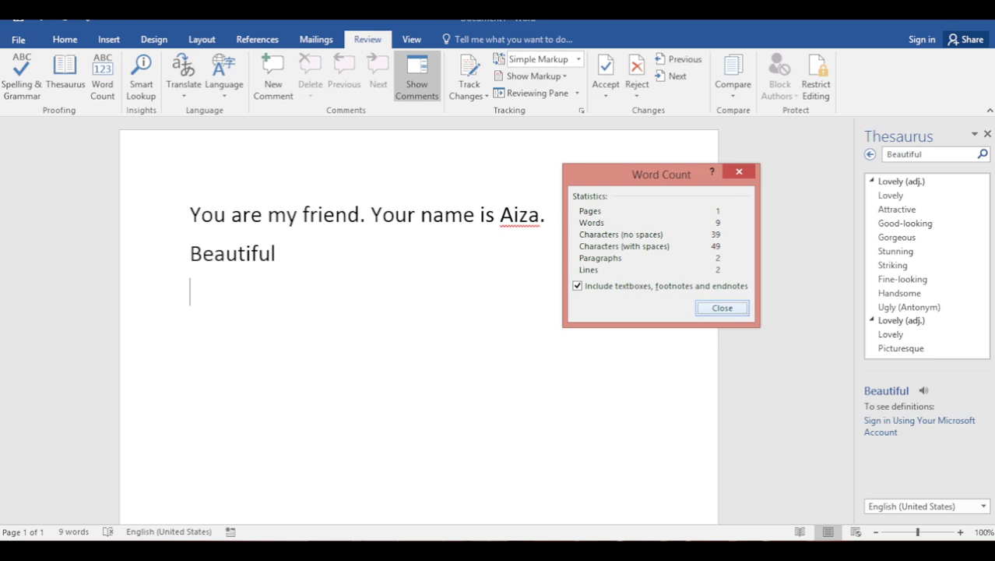
key("Return")
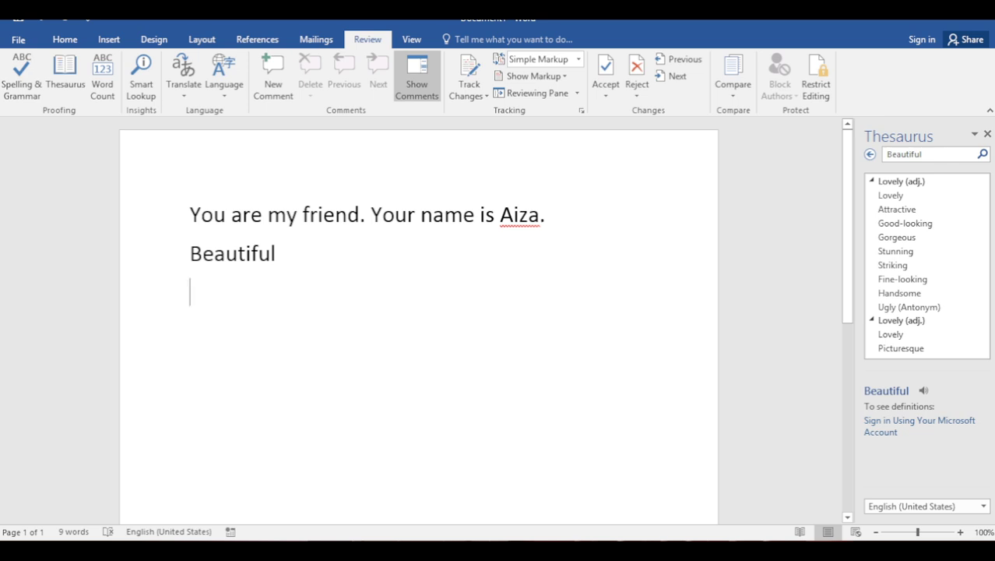
Keep English (United States) as the proofing language and bring up the Translate choices
left_click(224, 78)
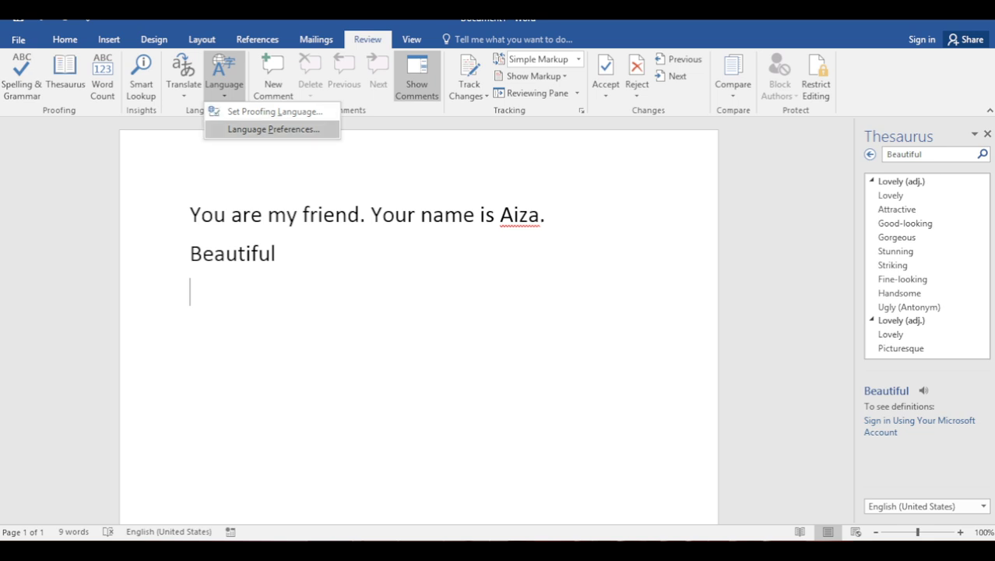
key("Escape")
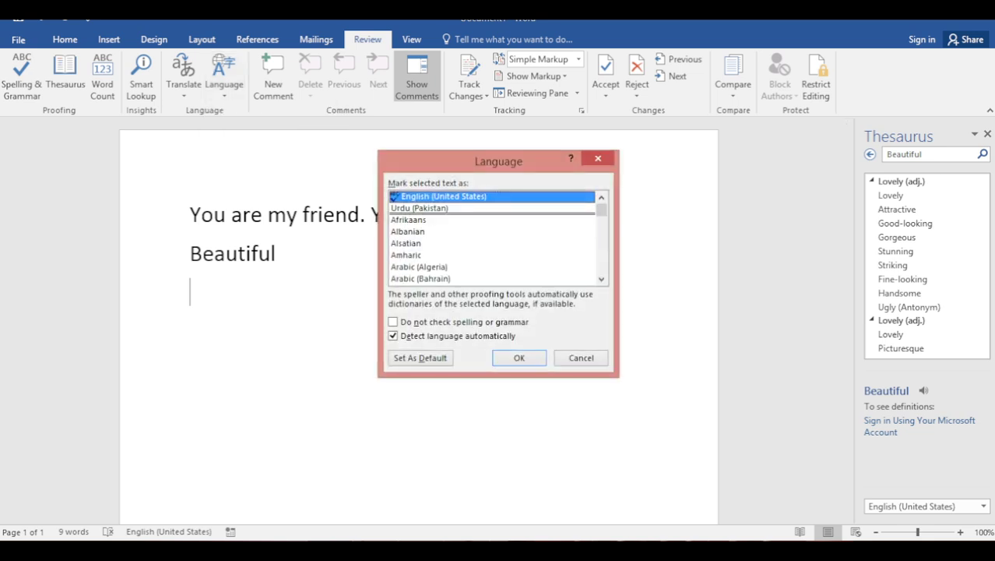
left_click_drag(601, 209, 601, 266)
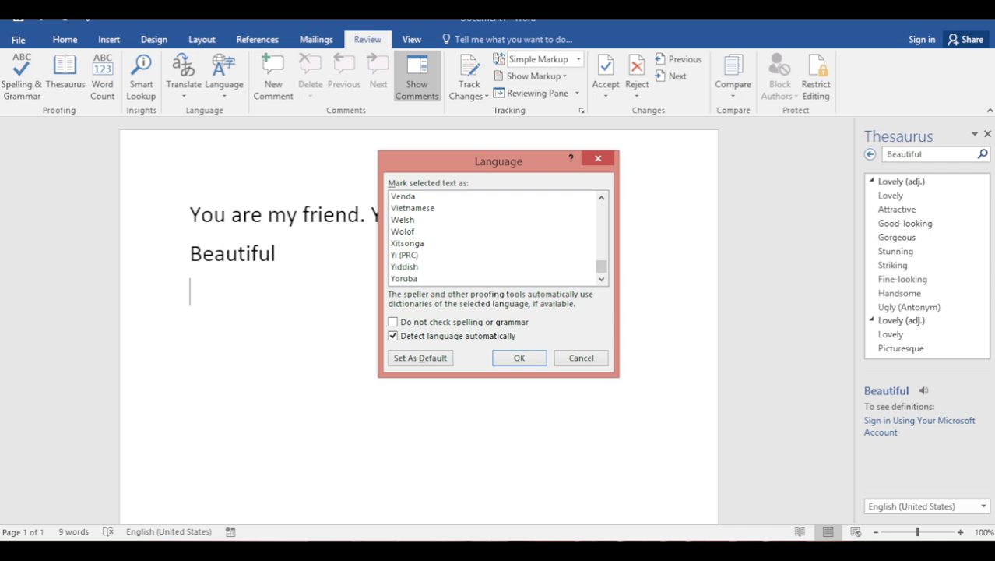
key("Return")
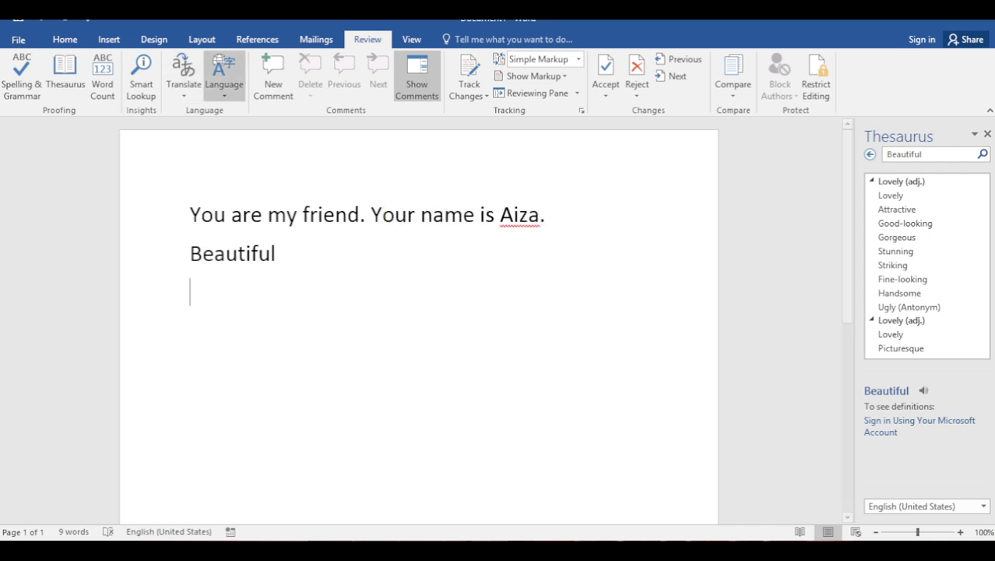
left_click(184, 78)
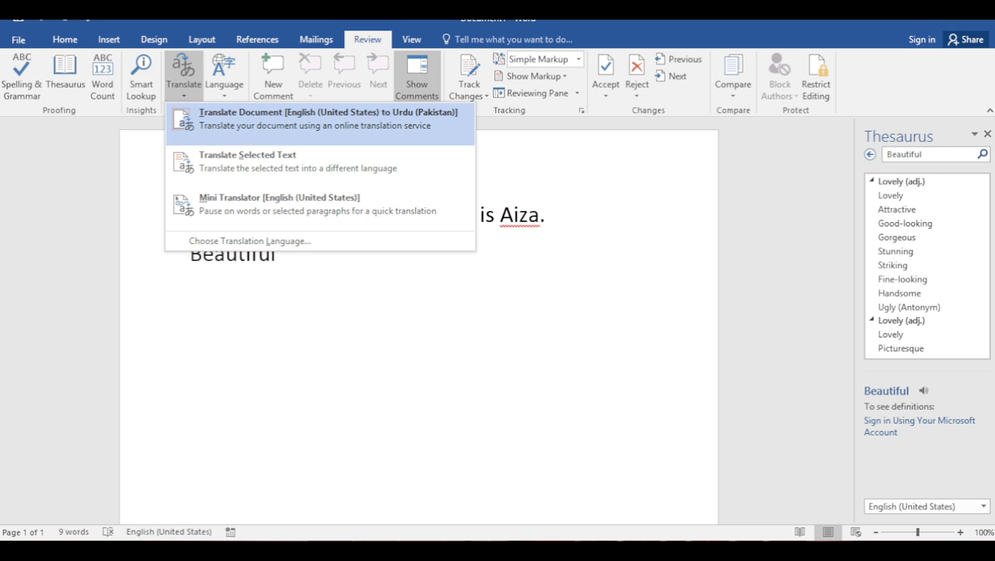
Send the whole document for online Urdu translation, dismiss the app chooser, and paste the Code of Conduct notice
key("Return")
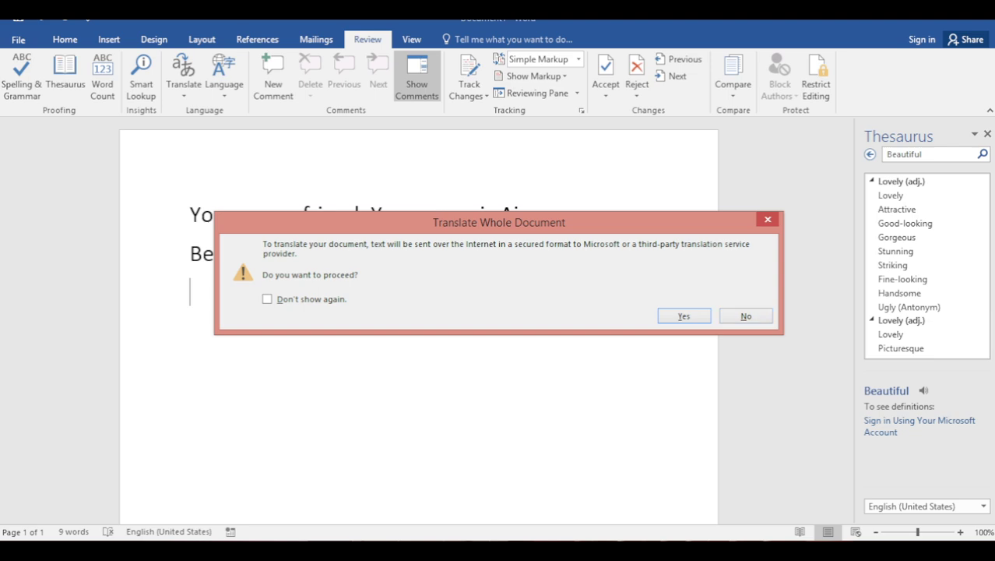
key("Return")
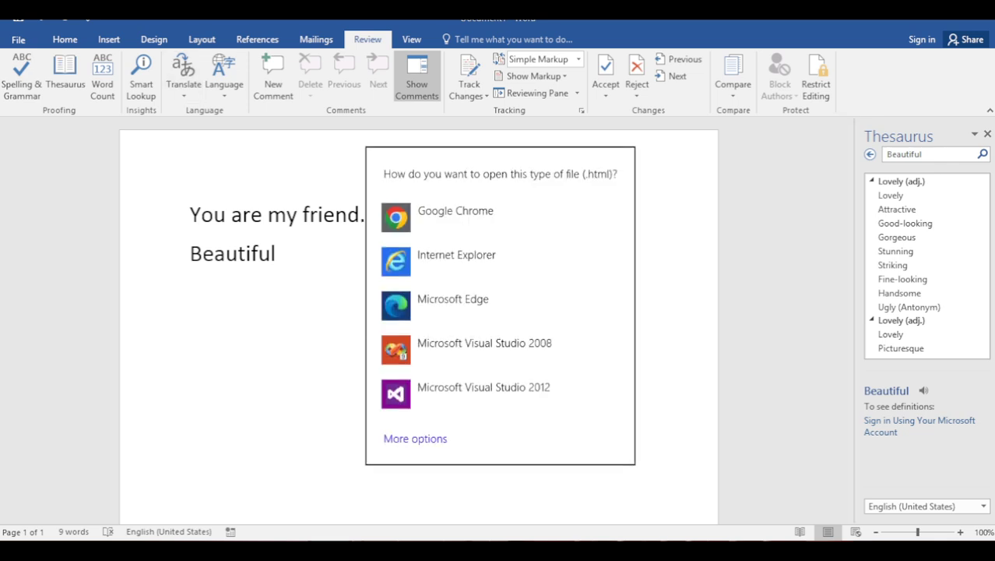
key("Escape")
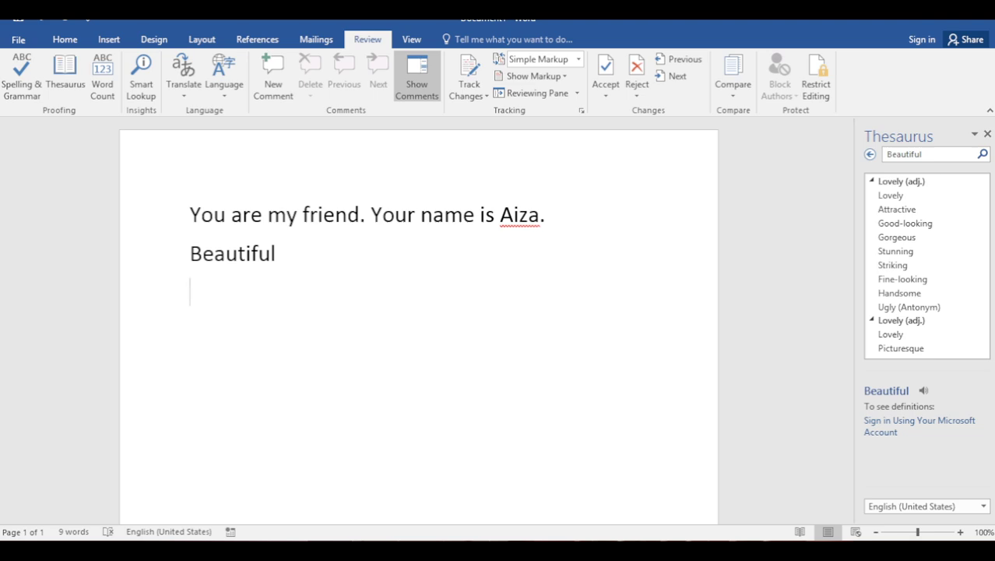
type("We would like to inform you that updates have been made to our company’s Employee Code of Conduct. The changes were made to ensure a safe and positive work environment for everyone. We urge you to take the time to carefully review the updated policy and familiarize yourself with the changes. It is important that we all adhere to the policies set forth by the company to maintain a professional and respectful workplace.")
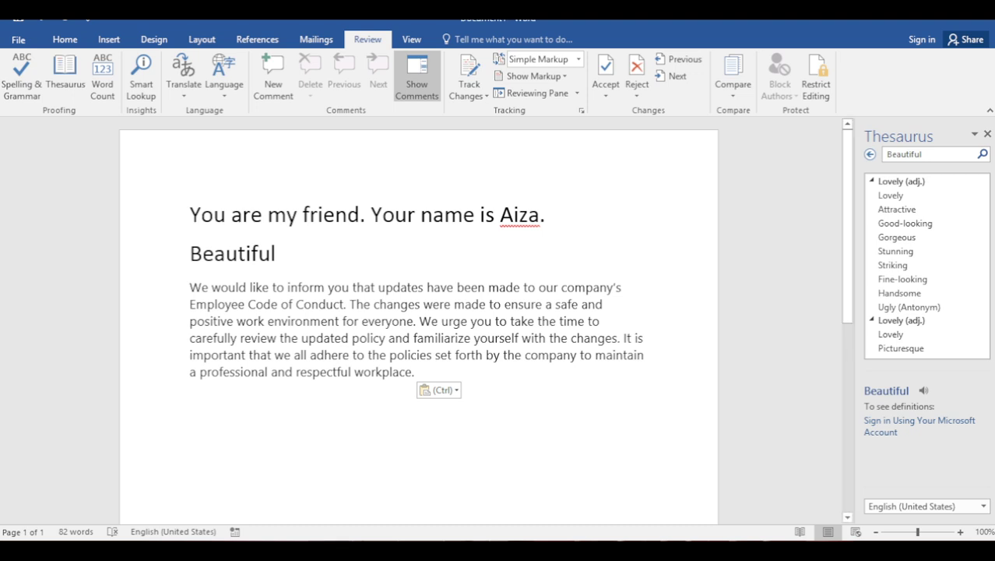
Select the pasted Code of Conduct paragraph, close the Thesaurus, and translate the selection into Urdu
key("ctrl+shift+Left")
left_click_drag(414, 372, 189, 287)
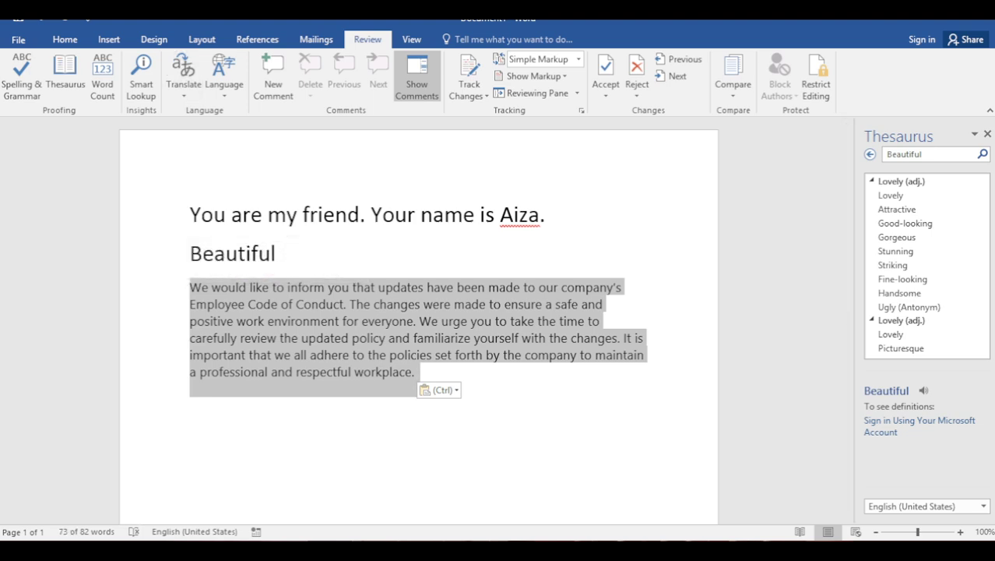
left_click(184, 86)
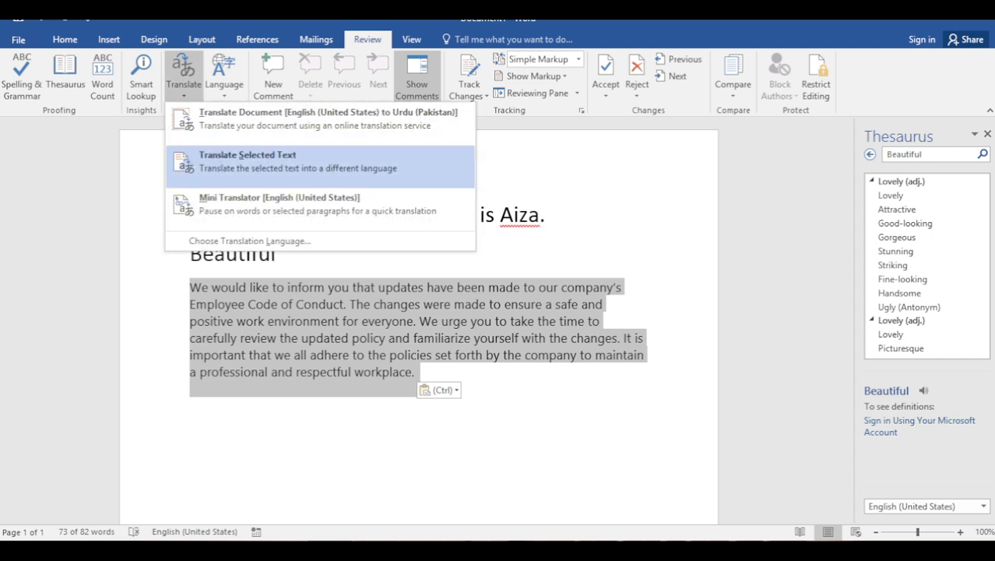
left_click(249, 160)
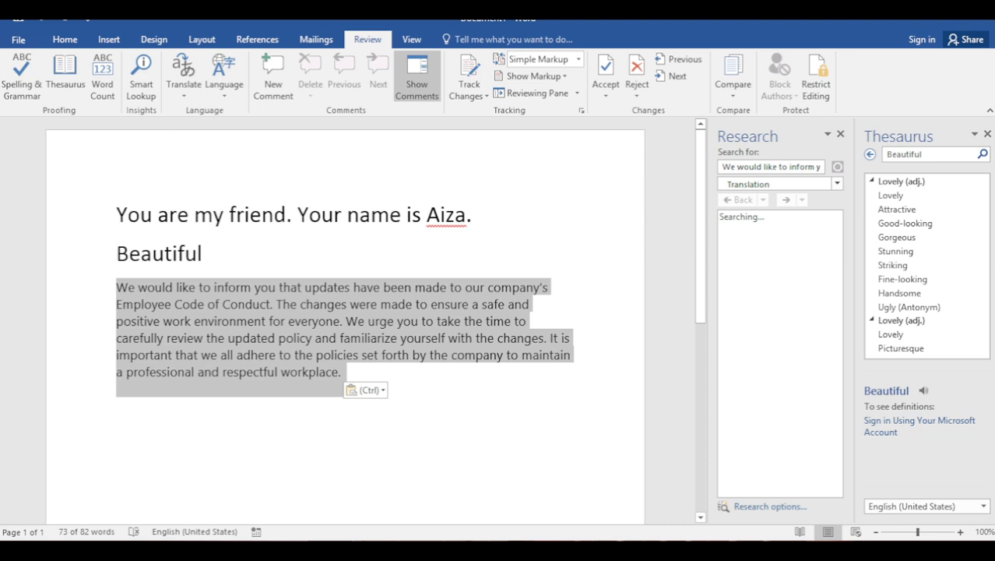
left_click(840, 134)
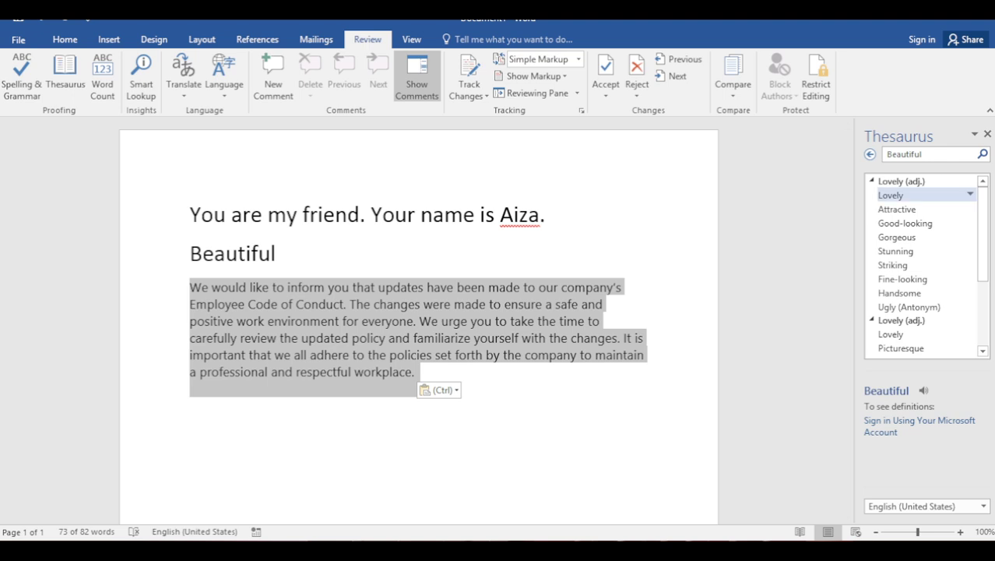
left_click(987, 134)
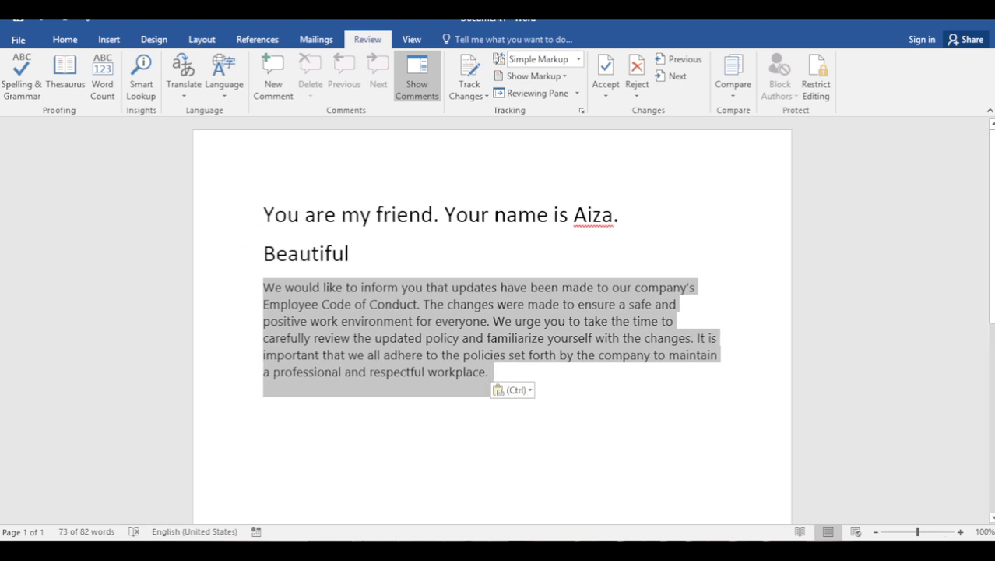
left_click(184, 78)
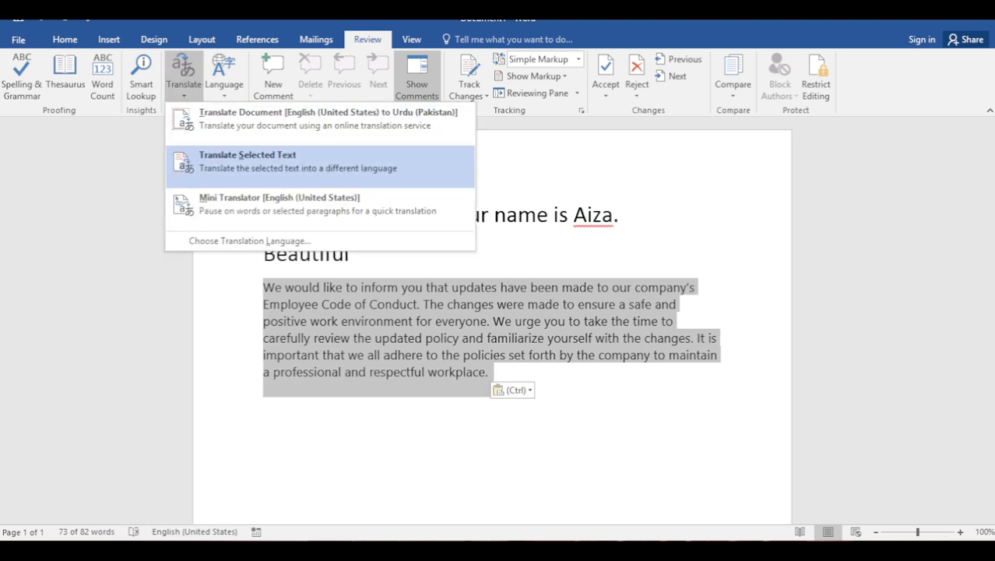
left_click(247, 160)
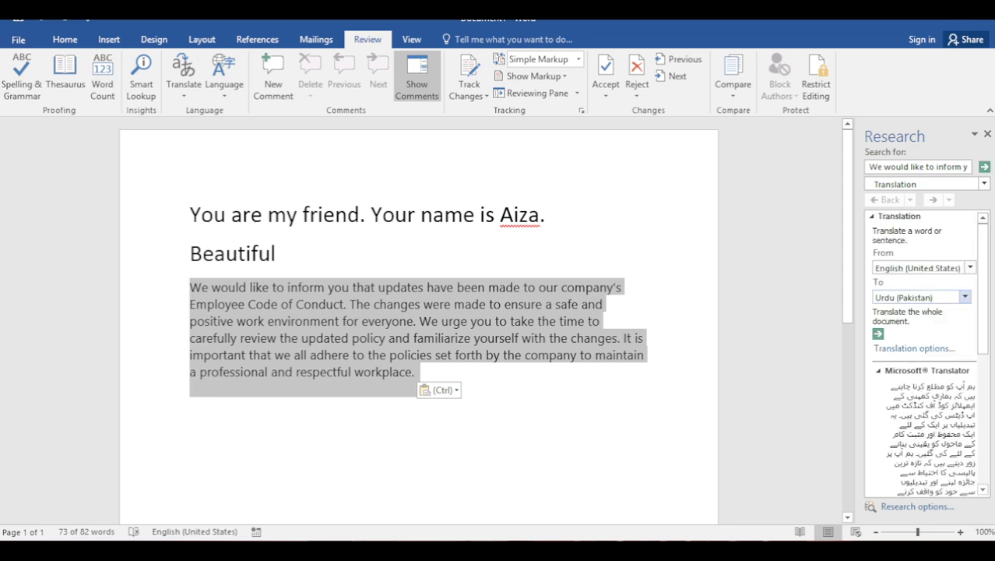
scroll(927, 350, "down", 3)
scroll(927, 351, "down", 2)
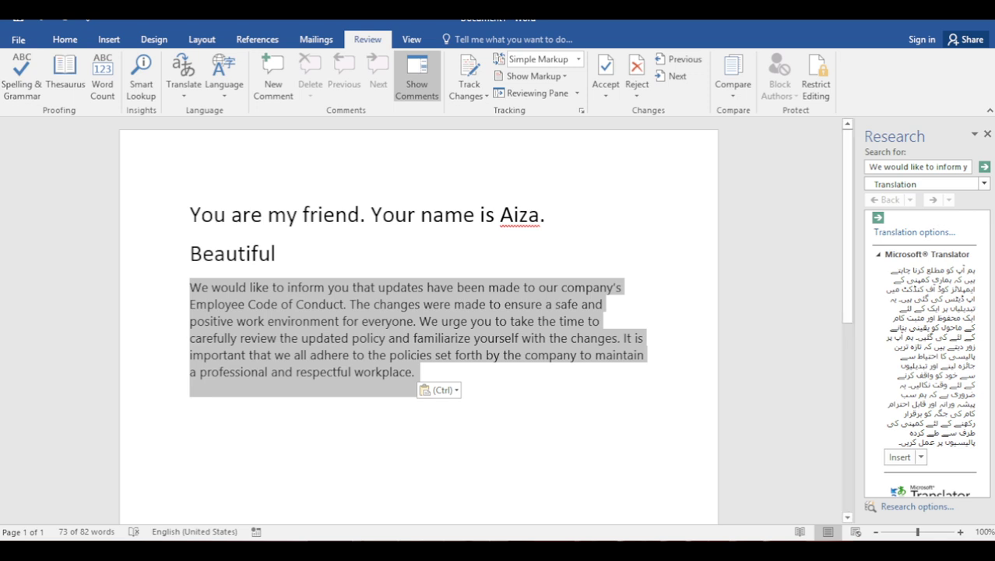
Insert the Urdu translation on the empty line below the English notice, then select the Urdu paragraph
left_click(414, 371)
key("Down")
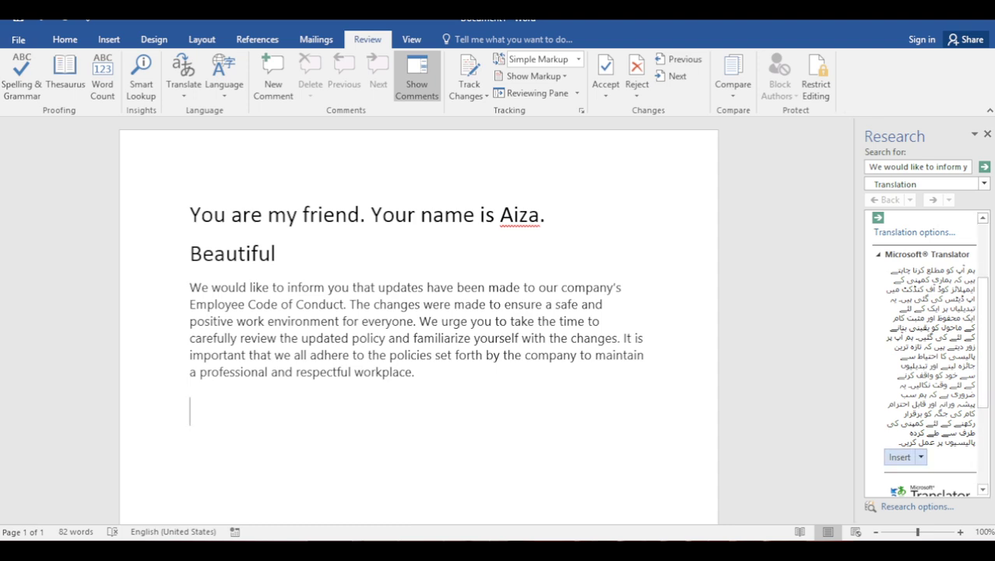
left_click(899, 457)
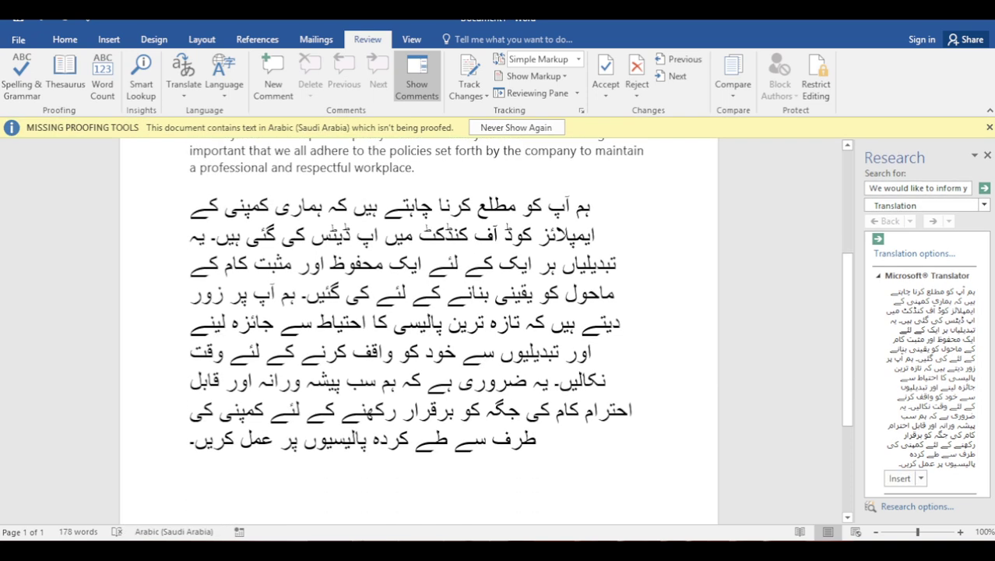
scroll(420, 312, "up", 1)
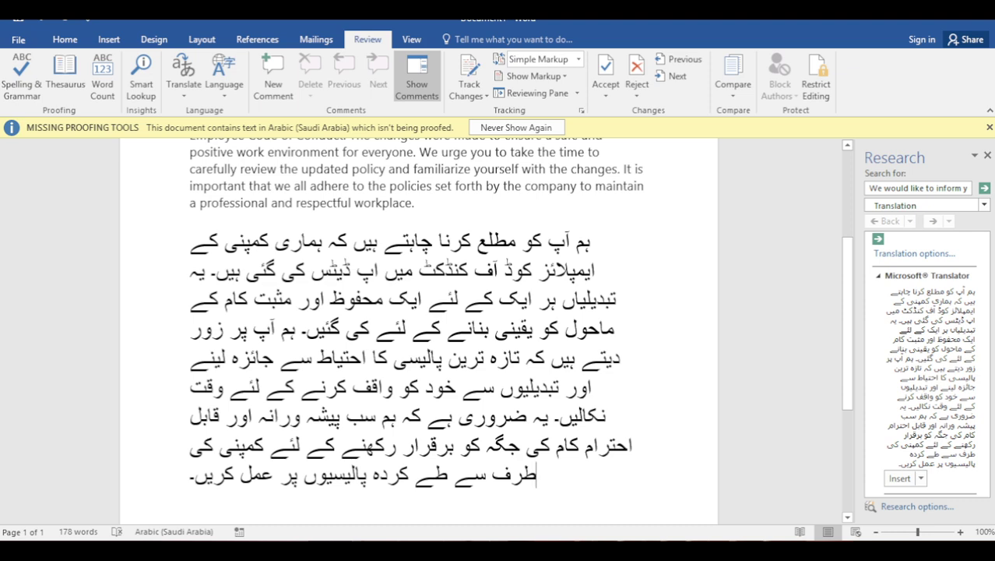
key("End")
key("shift+Up")
key("shift+Up")
key("shift+Up")
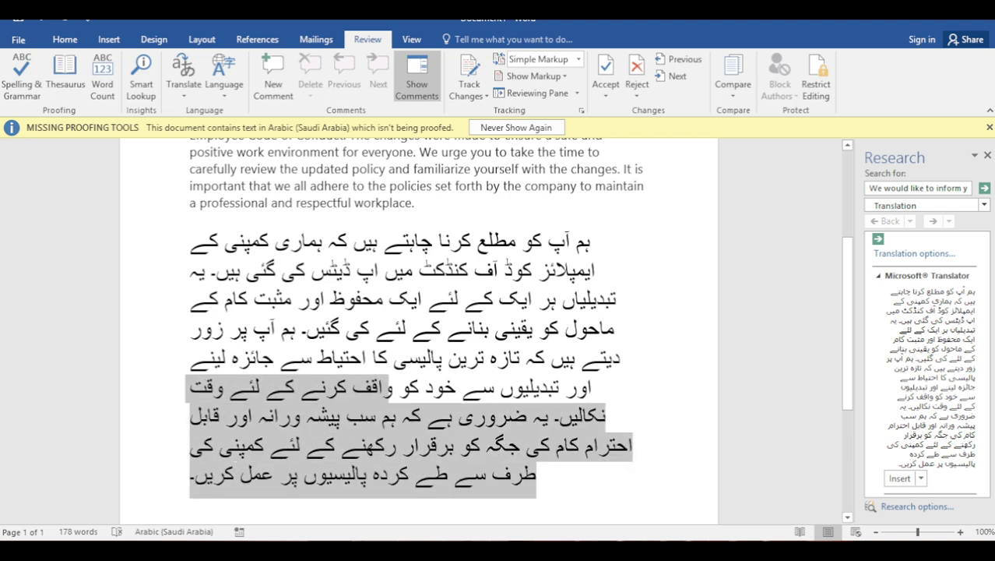
key("shift+Up")
key("shift+Up")
key("shift+Up")
key("shift+Up")
key("shift+Up")
key("shift+Up")
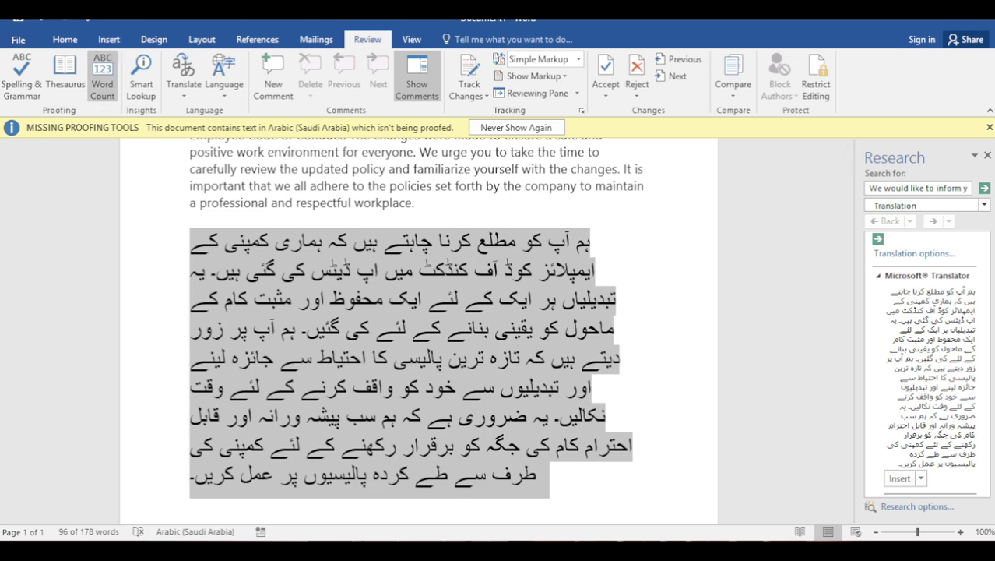
Apply the Jameel Noori Nastaleeq font from the Home font list to the selected Urdu paragraph
left_click(64, 38)
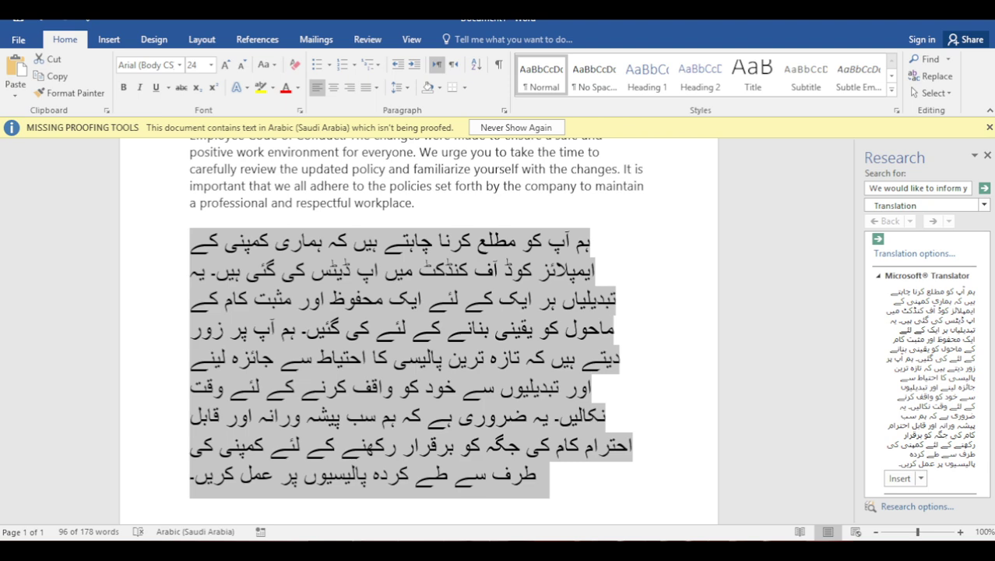
left_click(179, 65)
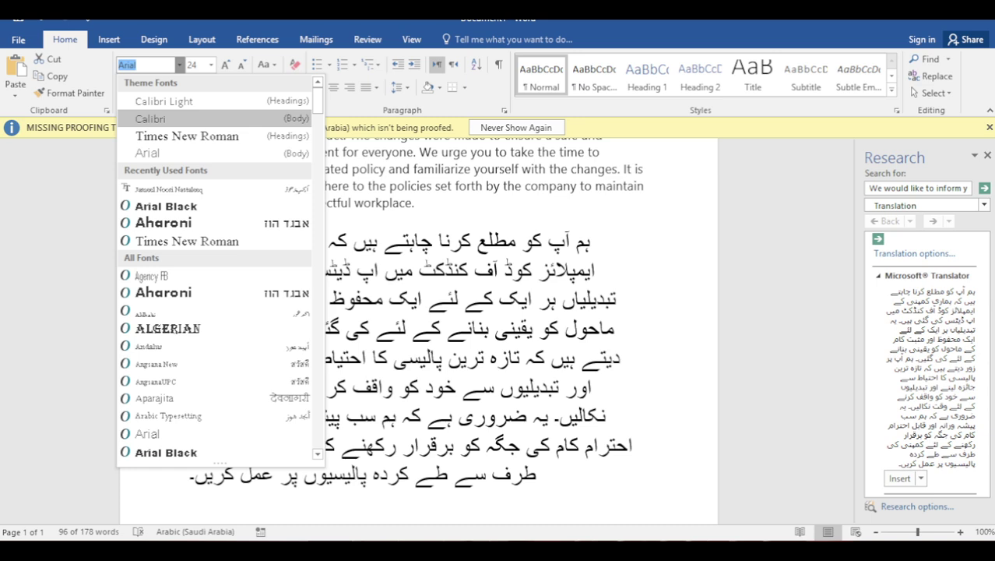
scroll(214, 265, "down", 3)
scroll(214, 265, "down", 5)
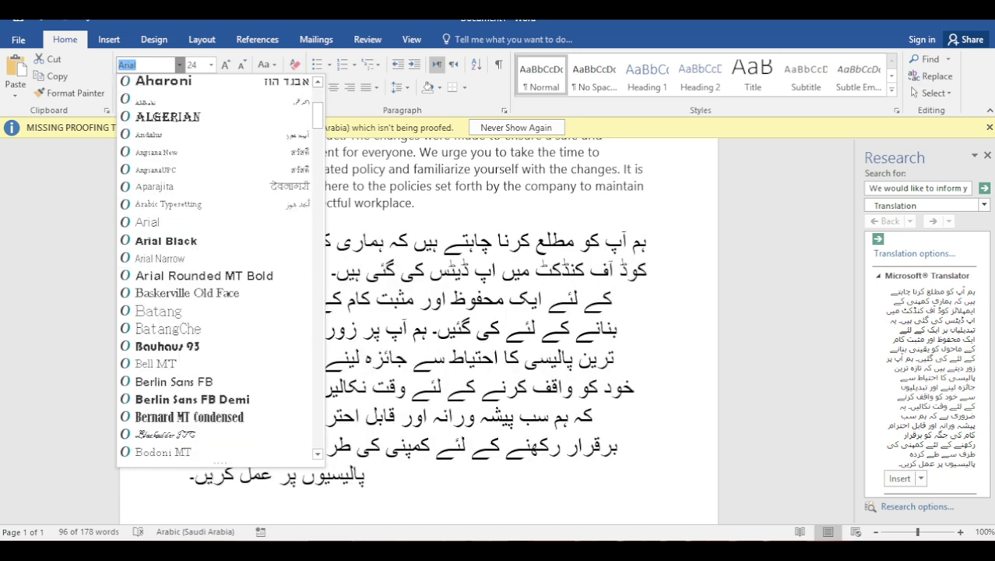
scroll(214, 265, "down", 8)
scroll(214, 265, "down", 6)
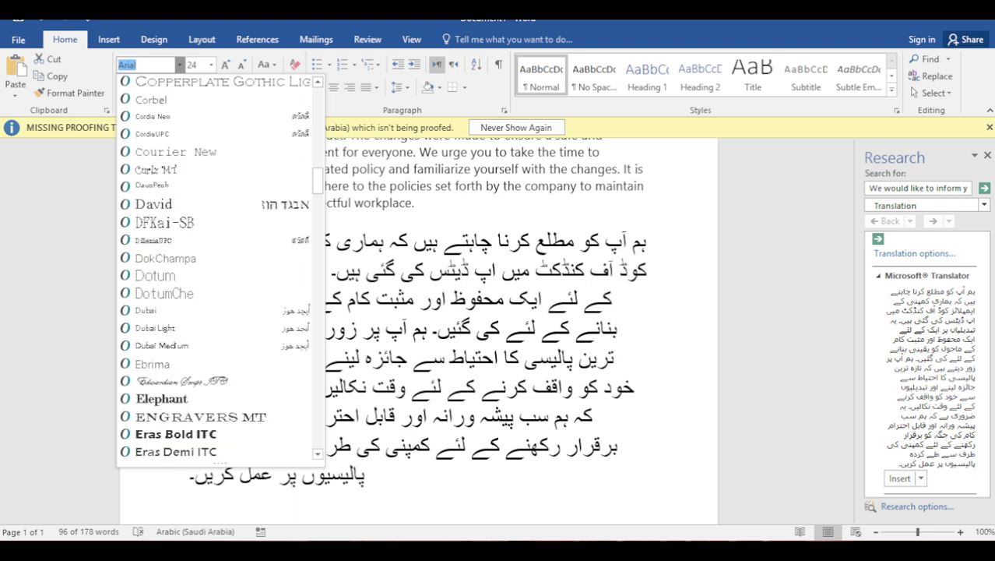
scroll(214, 265, "down", 7)
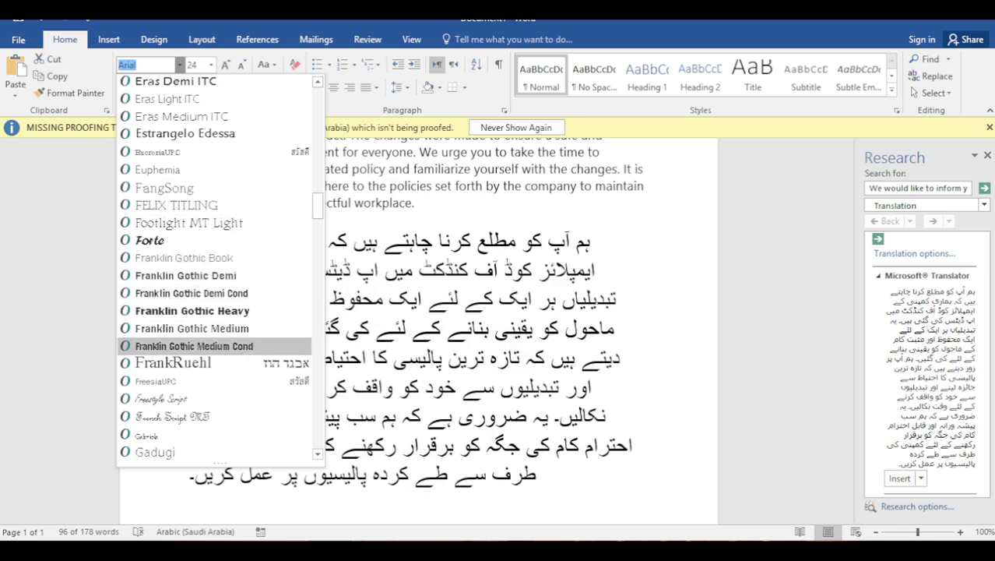
scroll(214, 343, "down", 2)
scroll(214, 343, "down", 8)
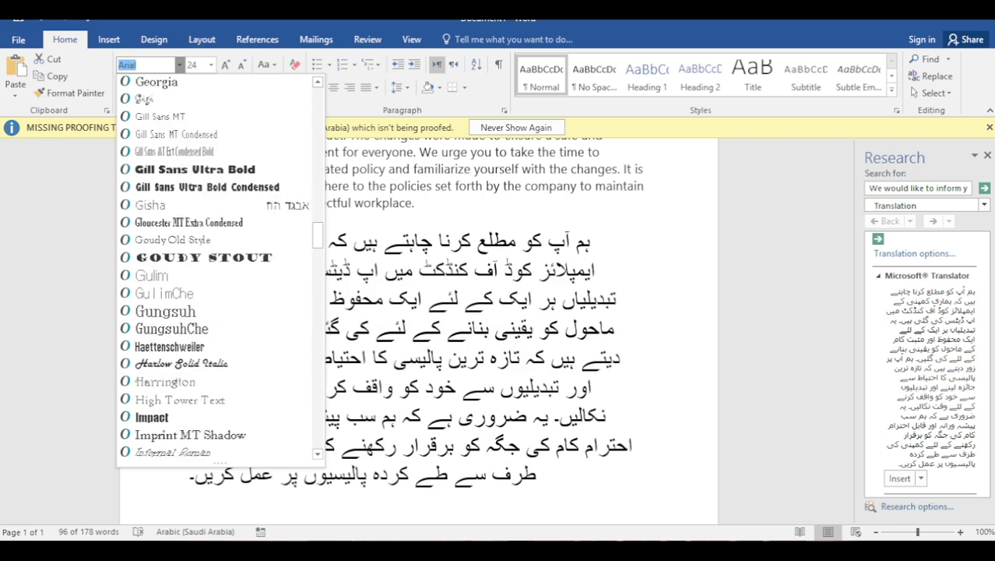
scroll(214, 381, "down", 1)
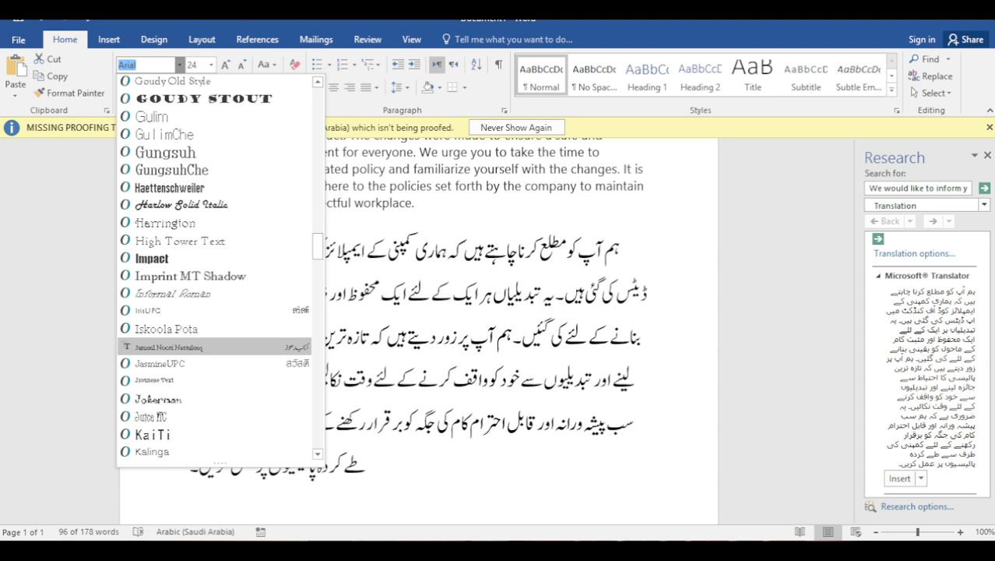
scroll(214, 346, "up", 1)
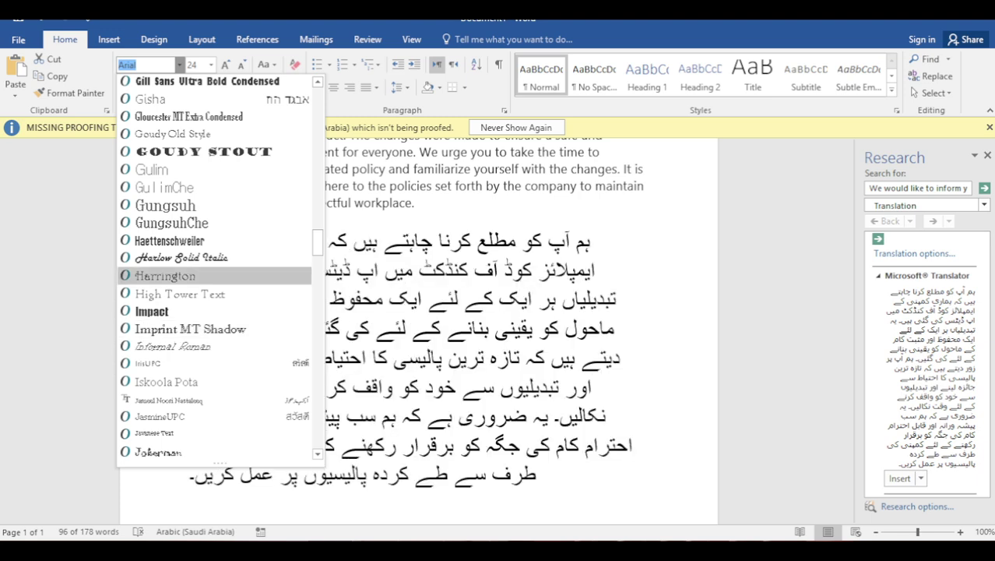
scroll(214, 274, "down", 4)
scroll(214, 274, "up", 1)
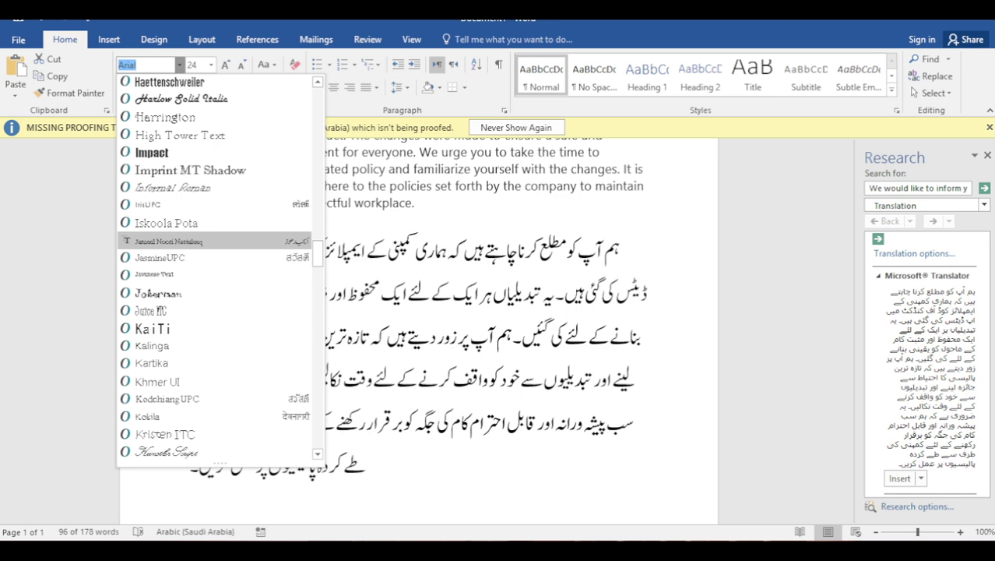
left_click(168, 241)
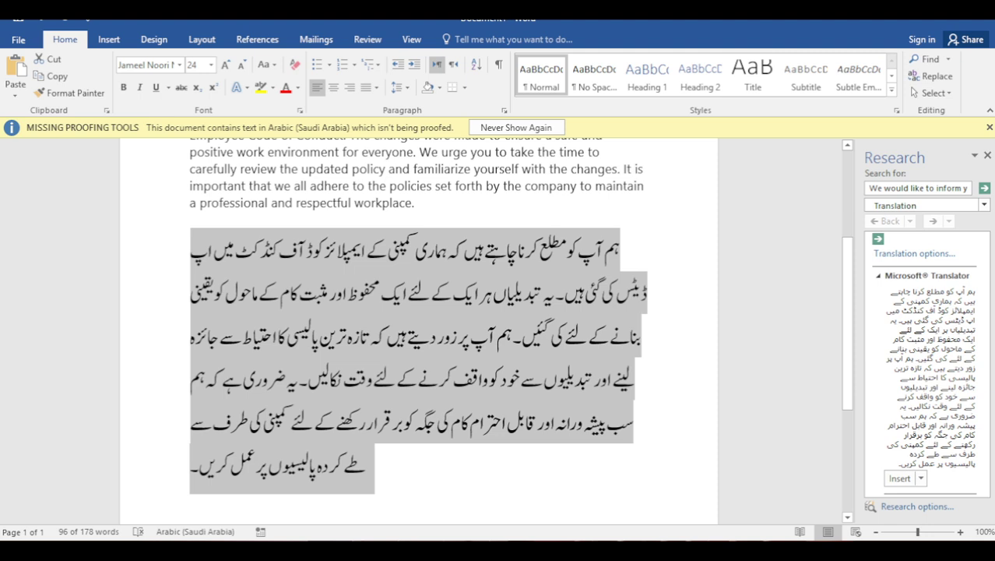
left_click(366, 466)
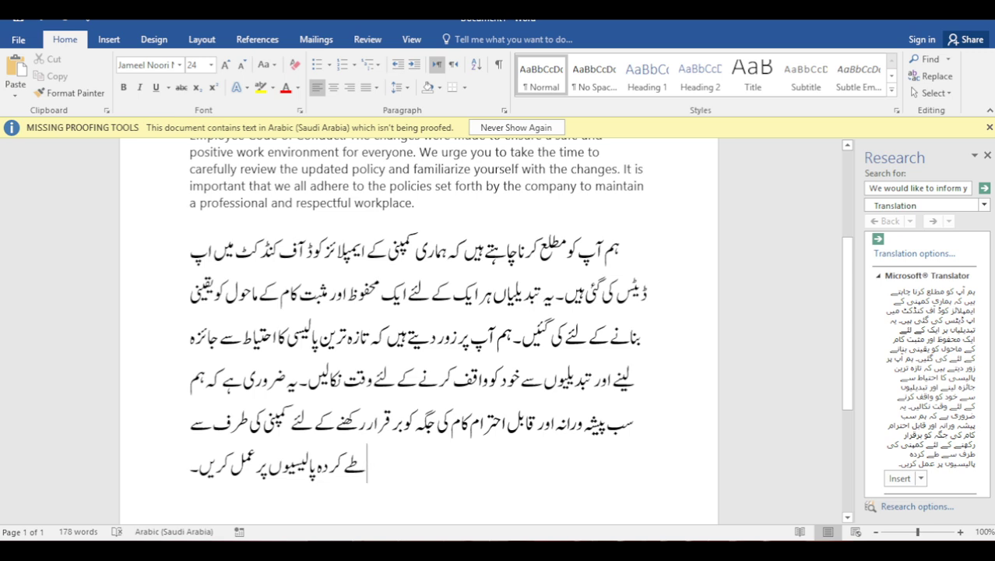
Translate the selected word 'familiarize' into Urdu with Review > Translate Selected Text
scroll(419, 327, "up", 1)
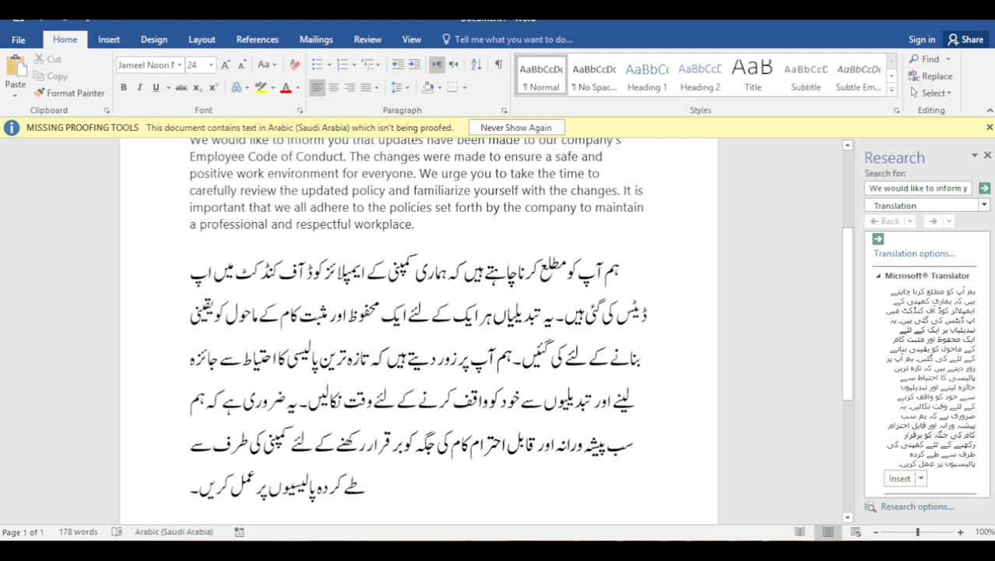
double_click(442, 204)
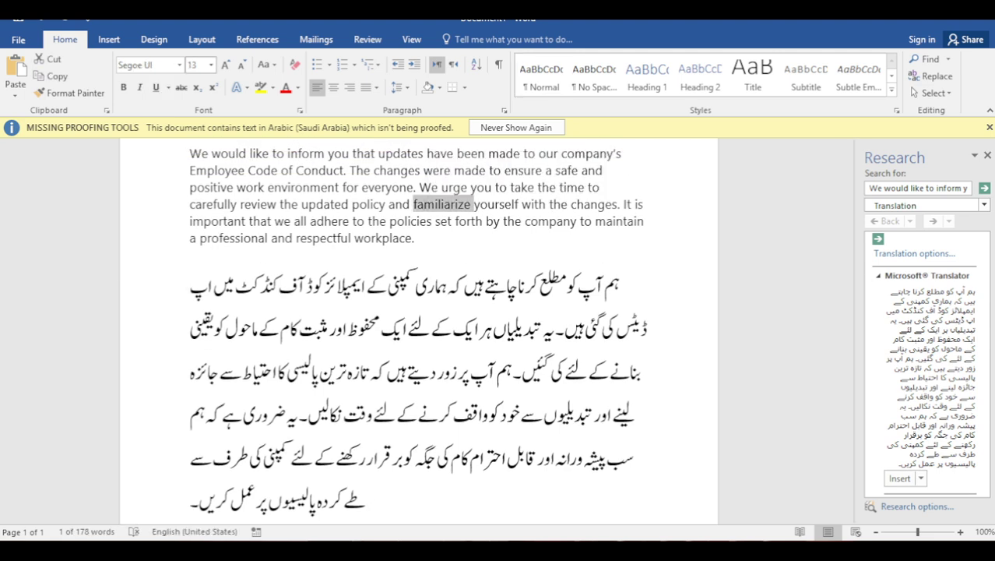
left_click(316, 39)
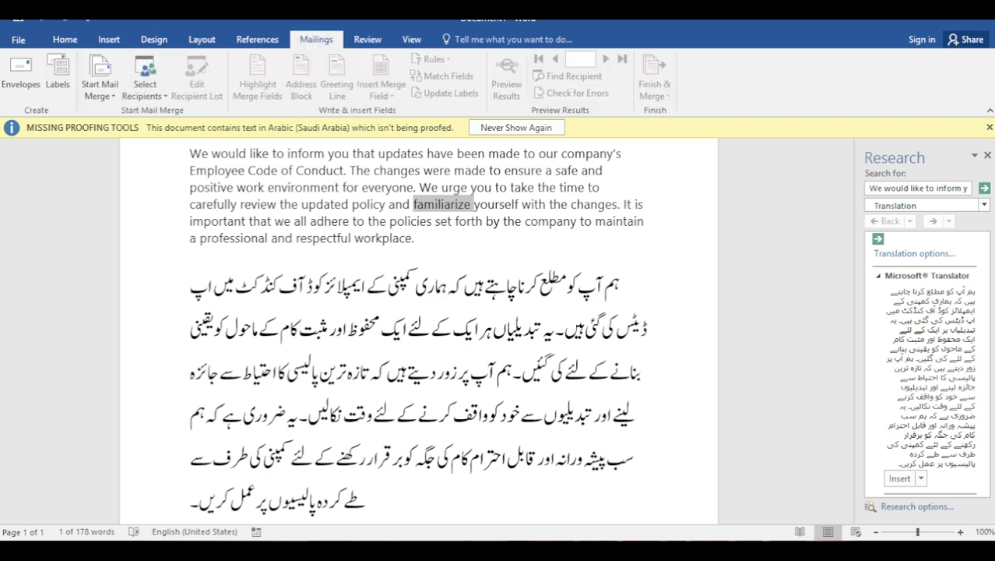
left_click(367, 39)
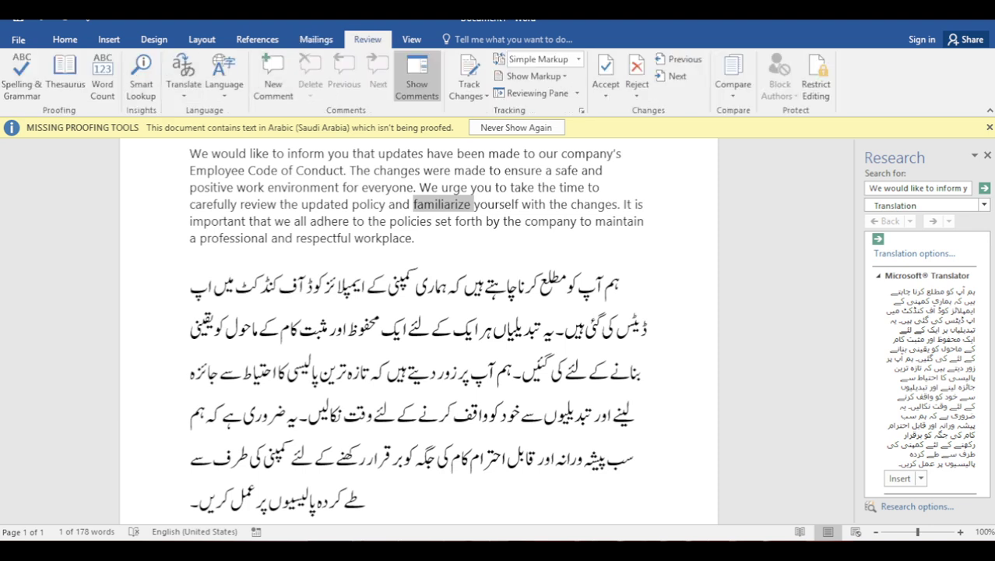
left_click(184, 82)
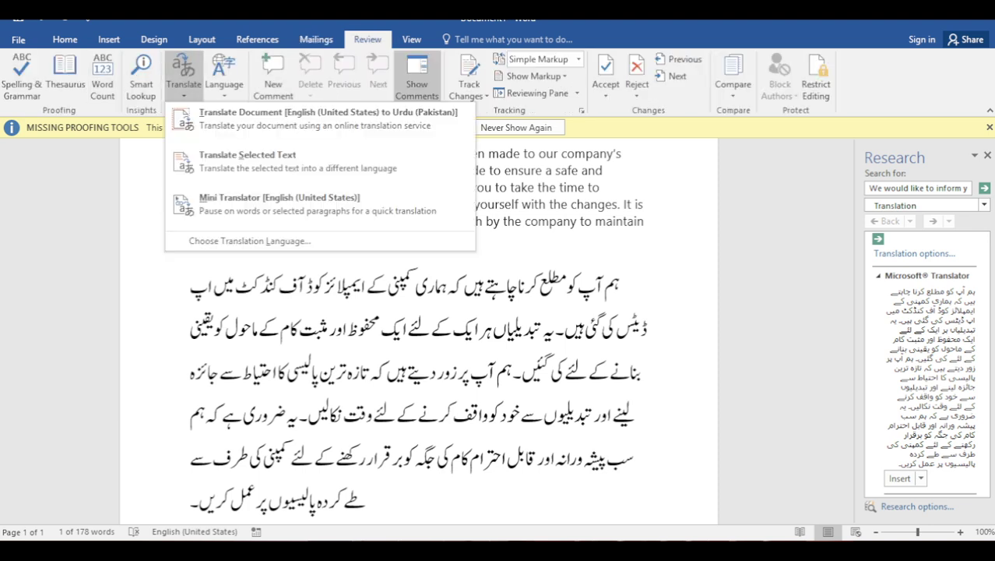
left_click(248, 160)
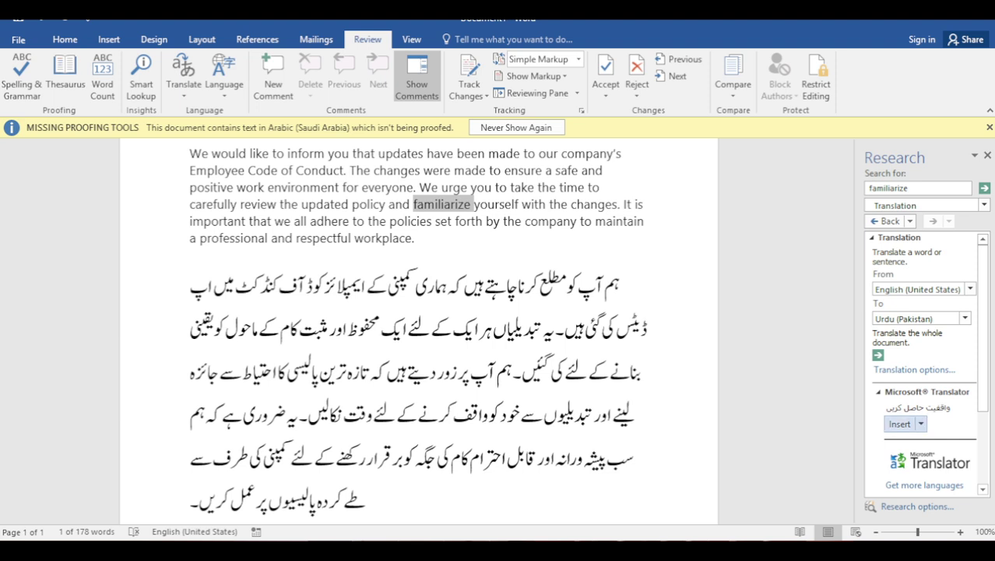
Insert the Urdu translation 'واقفیت حاصل کریں' right after 'familiarize' from the Research pane
left_click(471, 204)
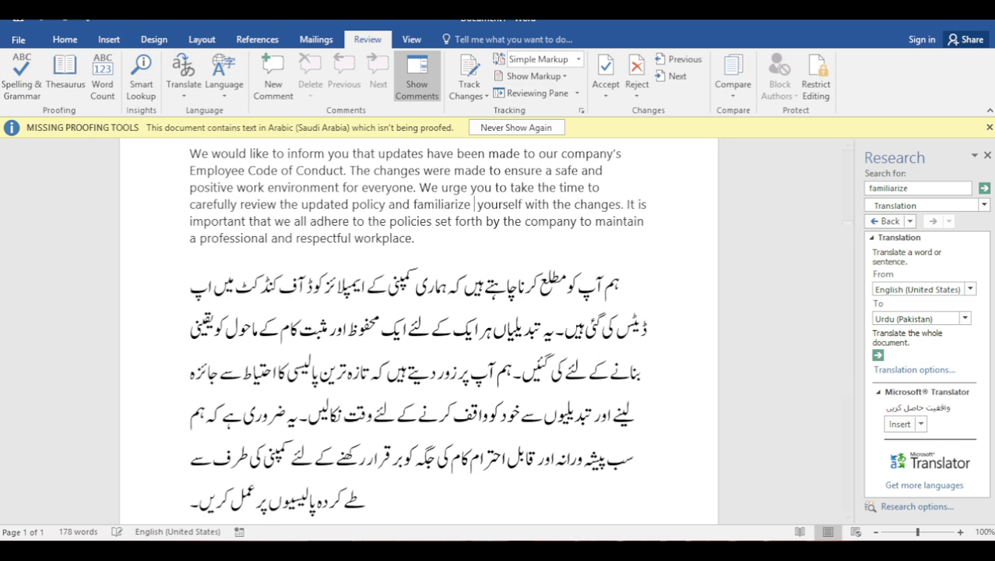
left_click(899, 424)
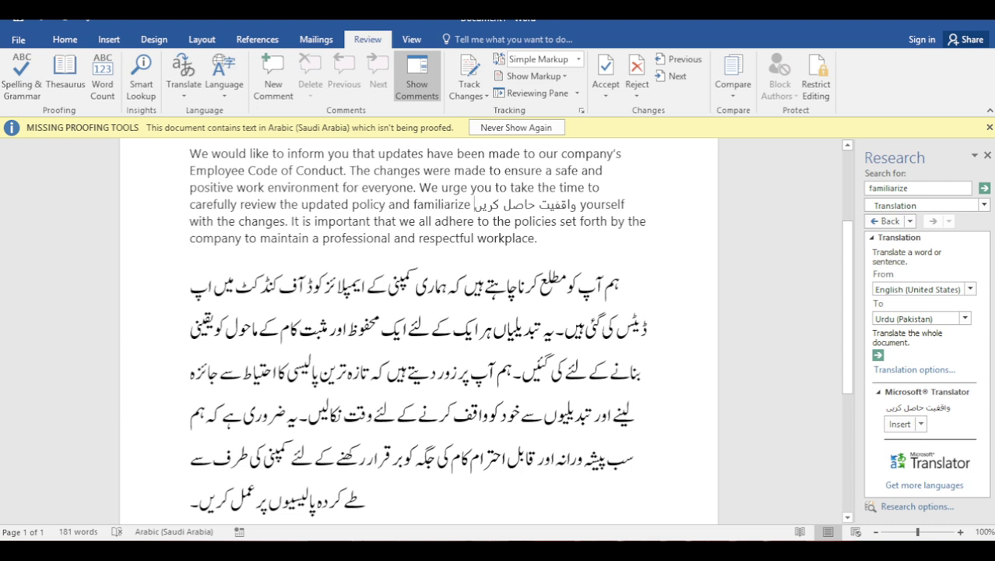
left_click_drag(481, 327, 520, 372)
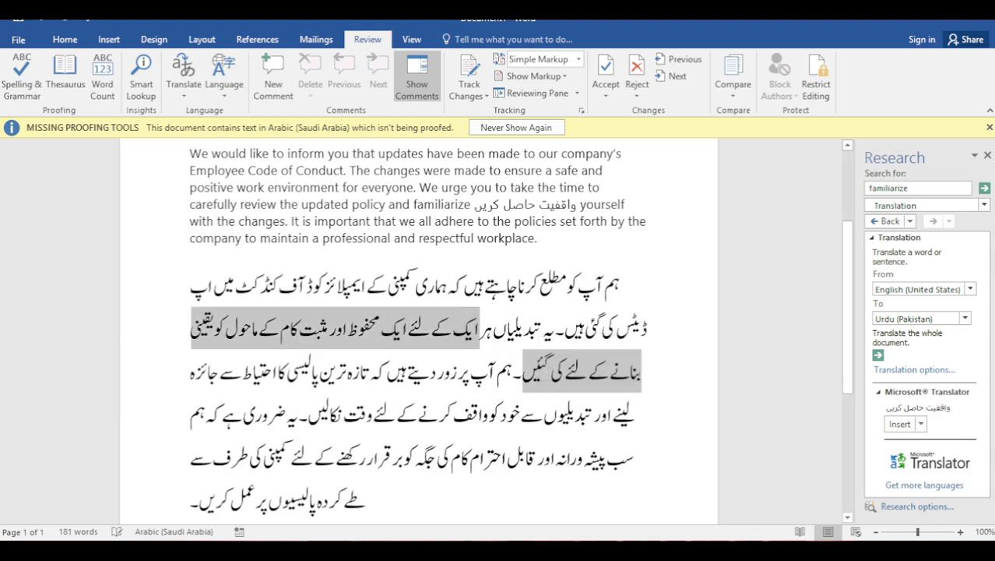
left_click(539, 204)
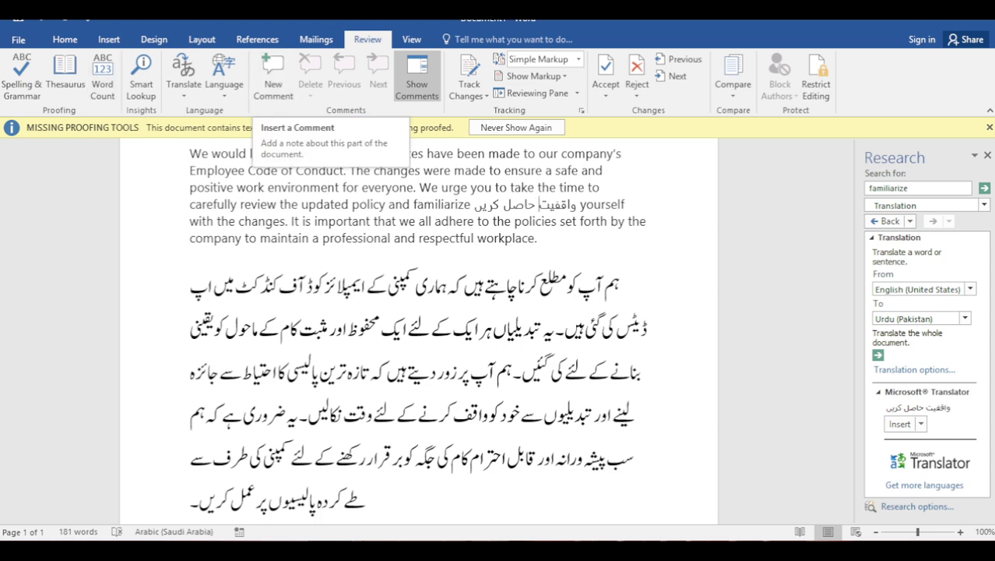
Add a comment 'zxcv' on the word Conduct and close the Research pane
left_click(109, 39)
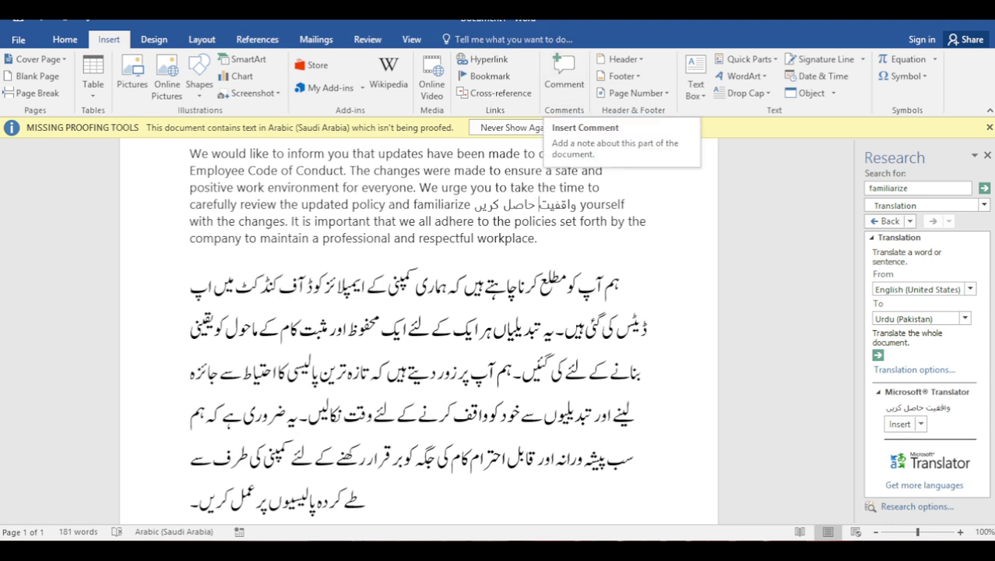
left_click(368, 39)
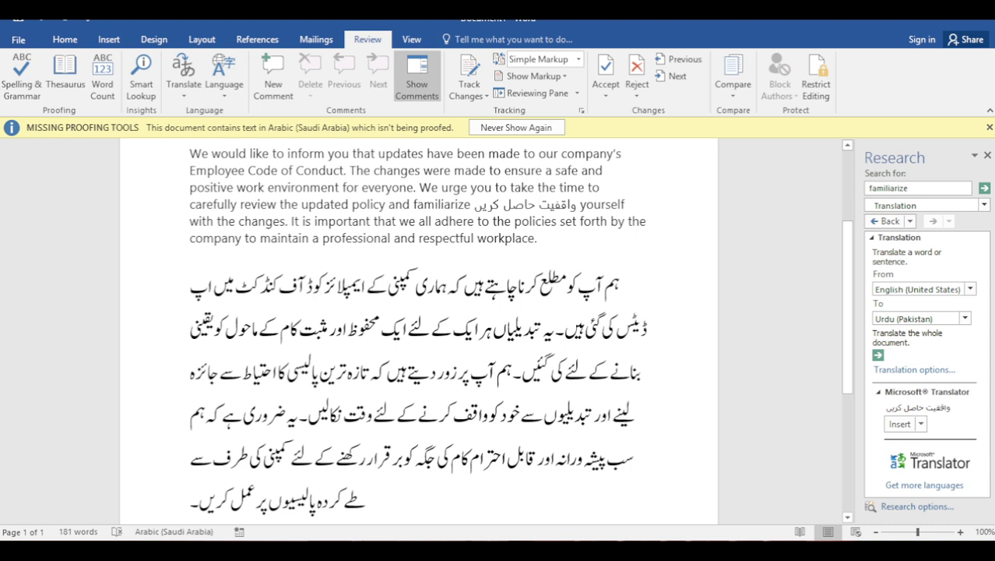
left_click(342, 170)
left_click(273, 76)
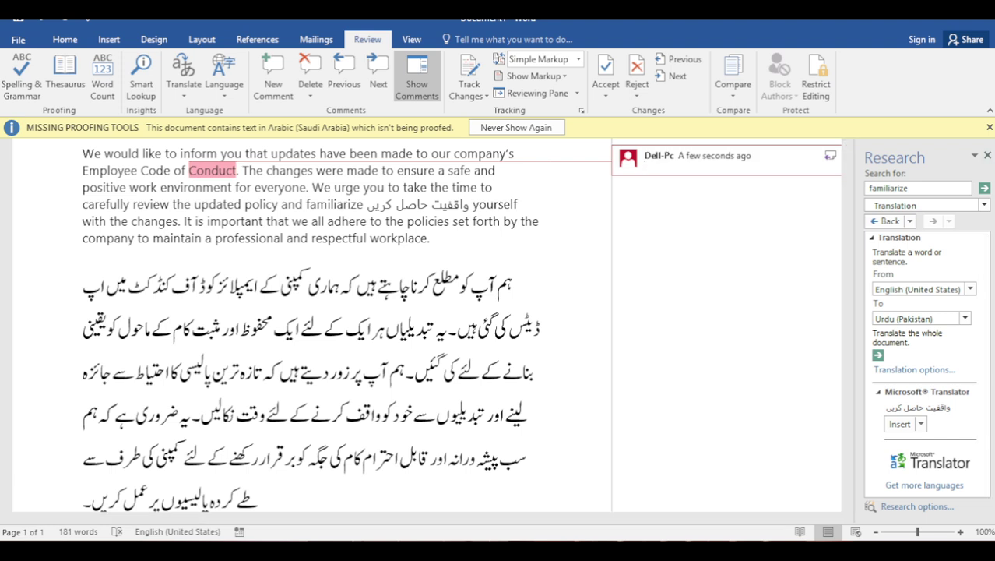
left_click(986, 155)
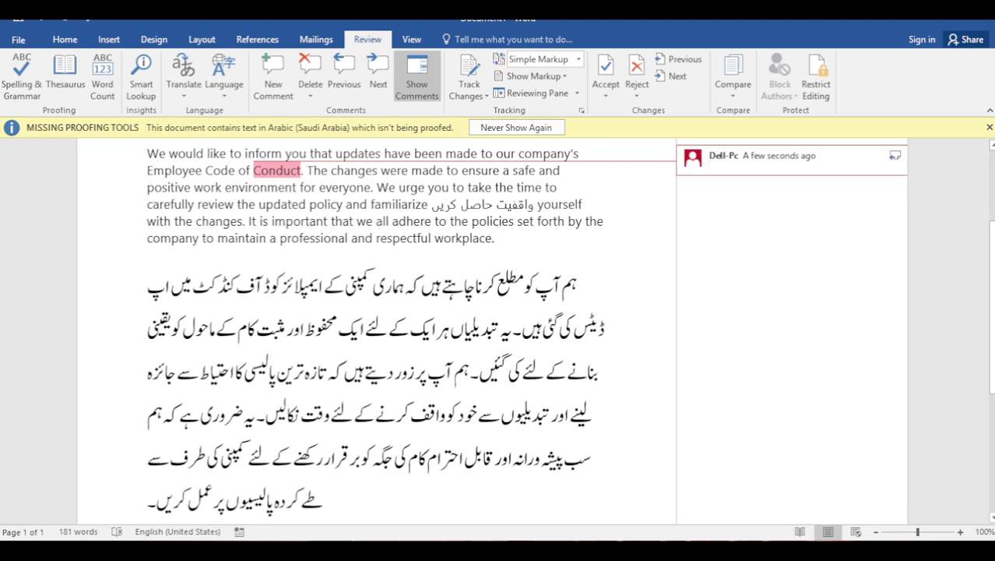
type("zxcv")
left_click(434, 238)
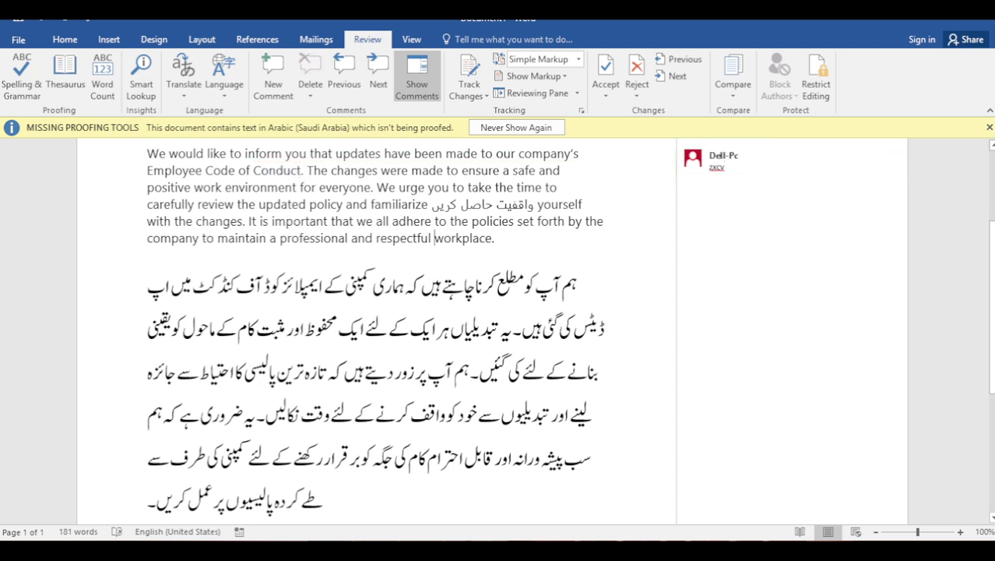
Add comments 'qwer' on workplace and 'pooi' on a word in the Urdu paragraph
left_click(273, 78)
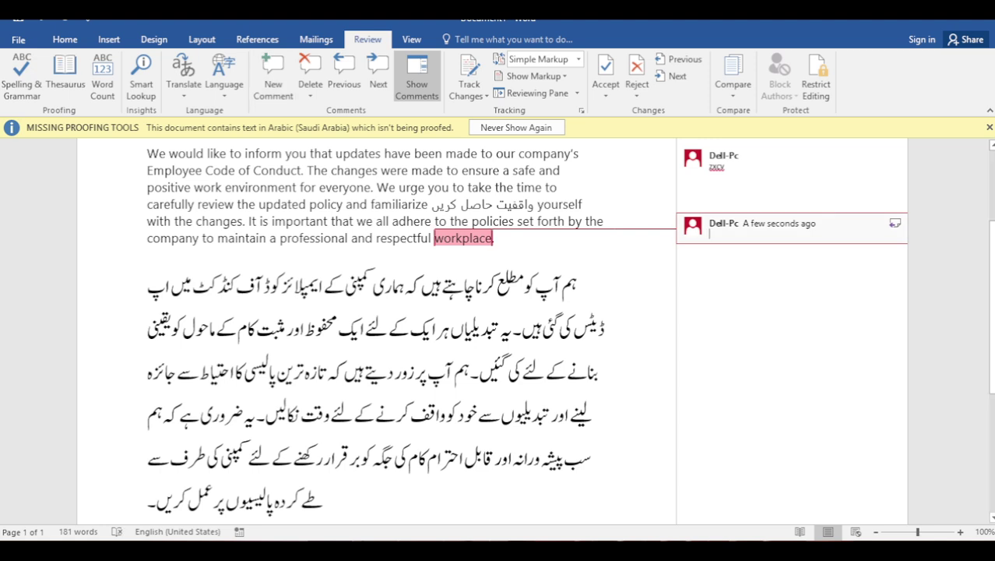
type("qwer")
left_click(328, 374)
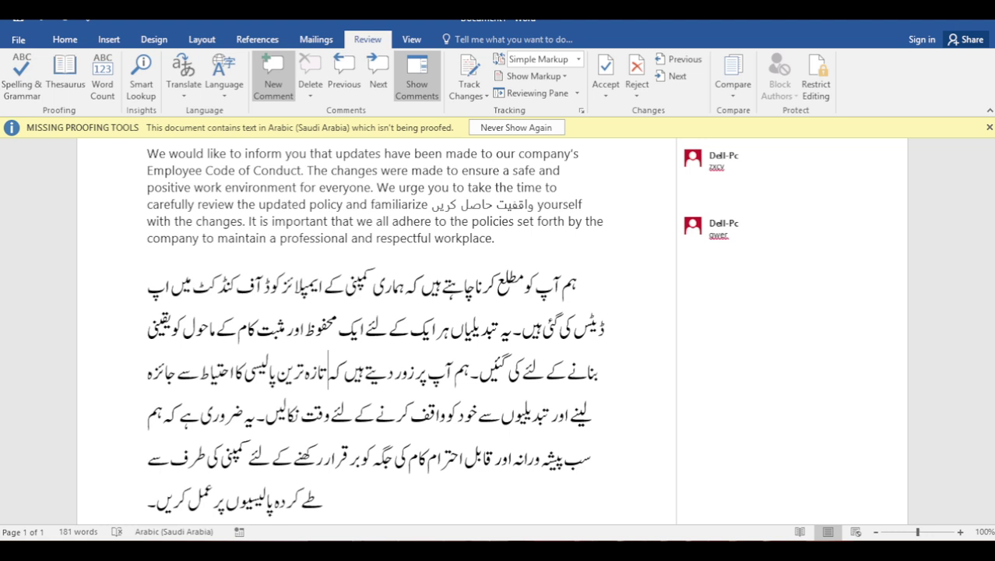
left_click(272, 78)
key("alt+shift")
type("pooi")
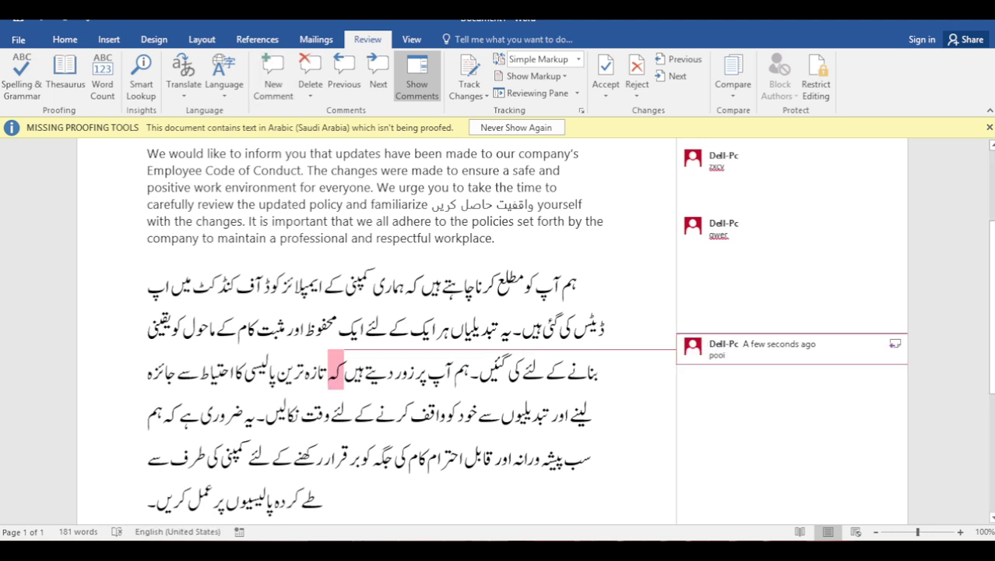
left_click(148, 237)
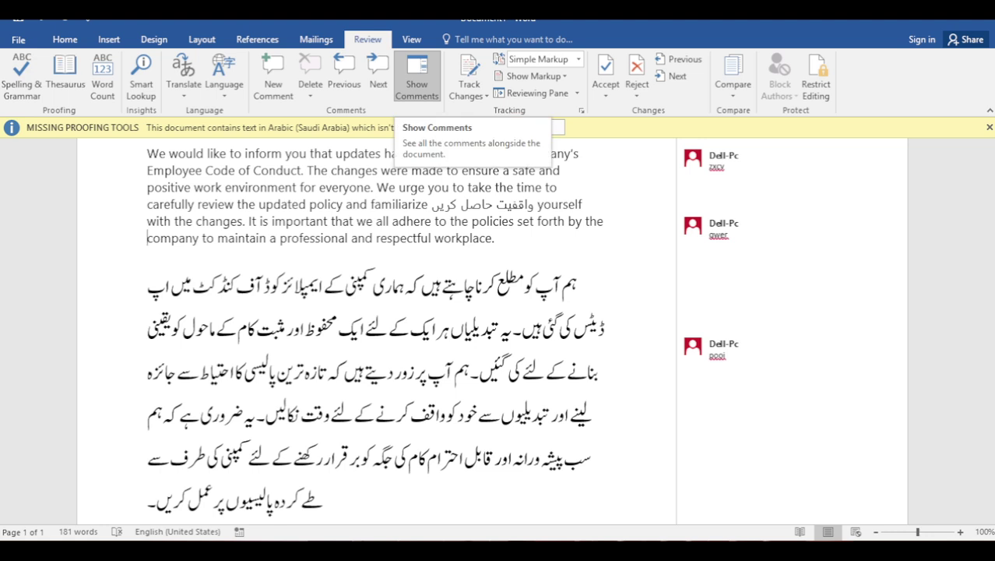
Toggle the comment balloons and step through the comments with Next and Previous
left_click(416, 82)
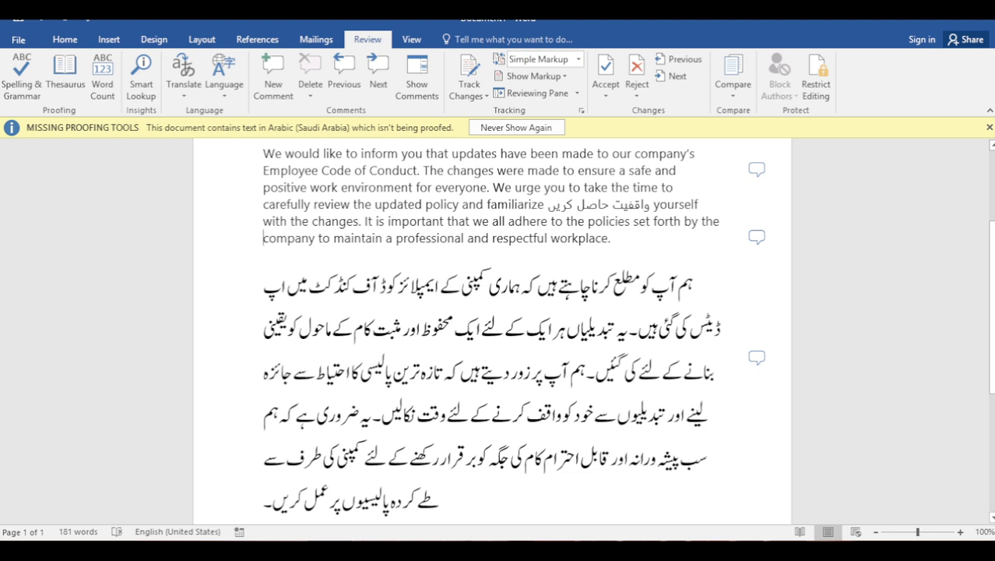
scroll(492, 331, "up", 4)
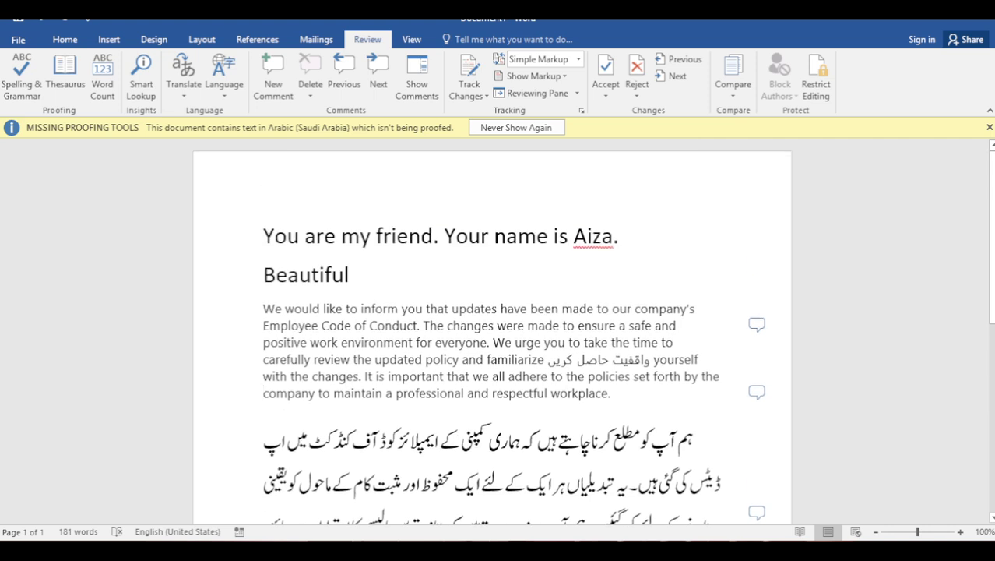
left_click(416, 78)
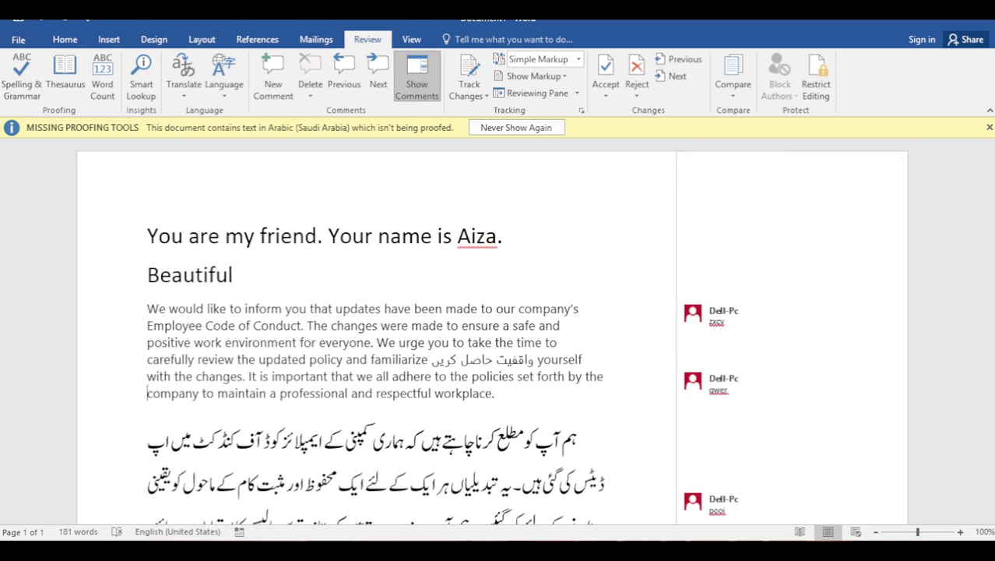
left_click(417, 78)
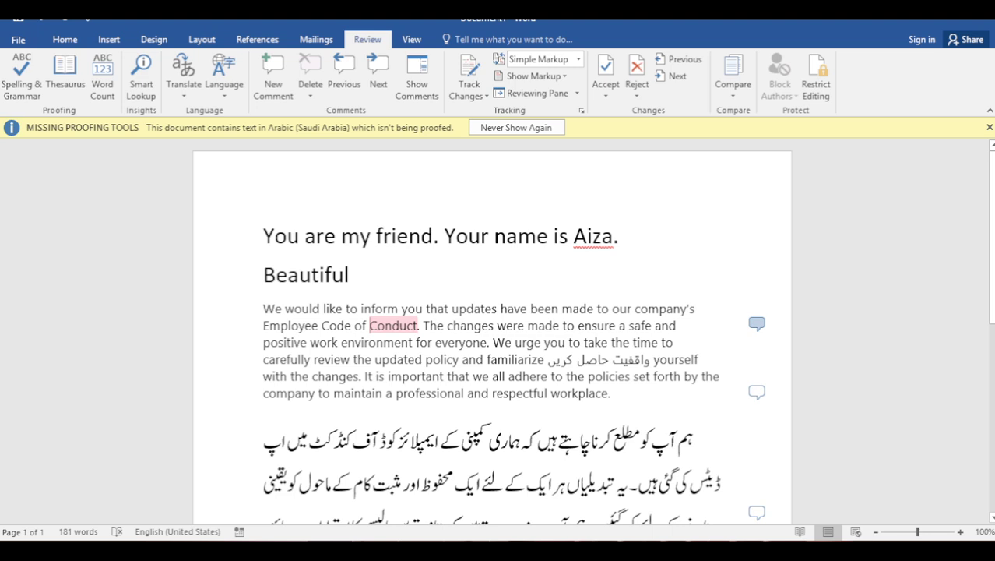
left_click(756, 323)
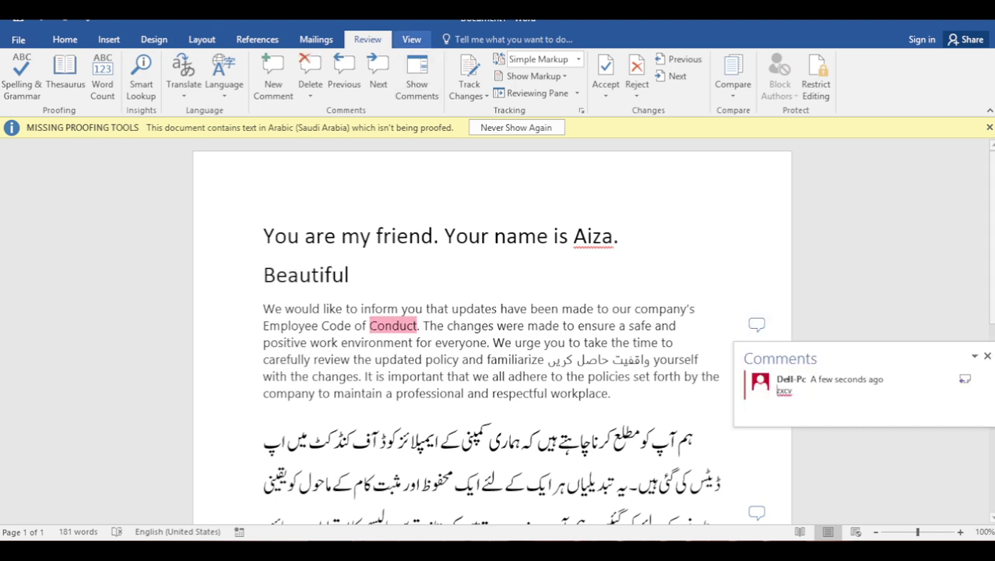
left_click(378, 78)
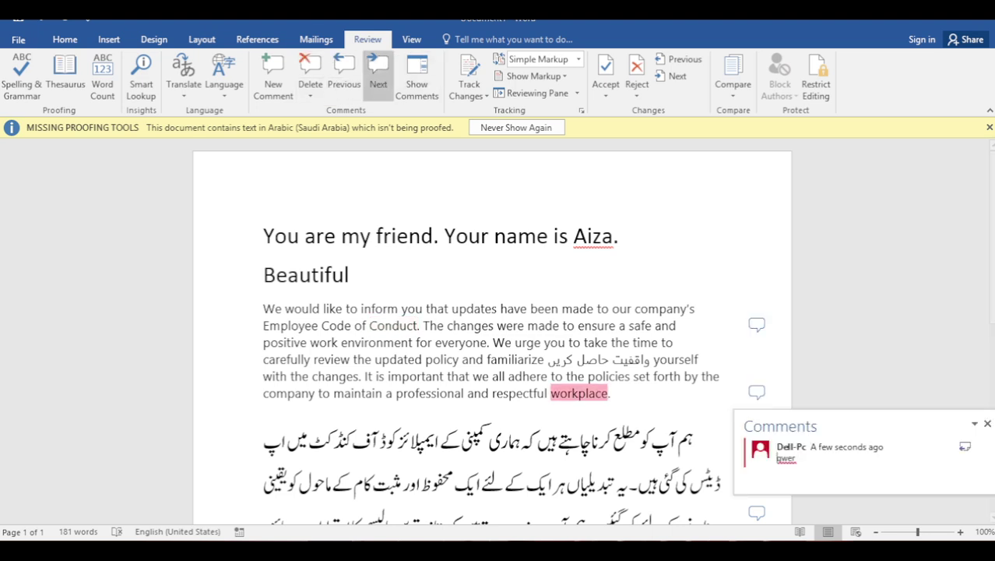
left_click(378, 78)
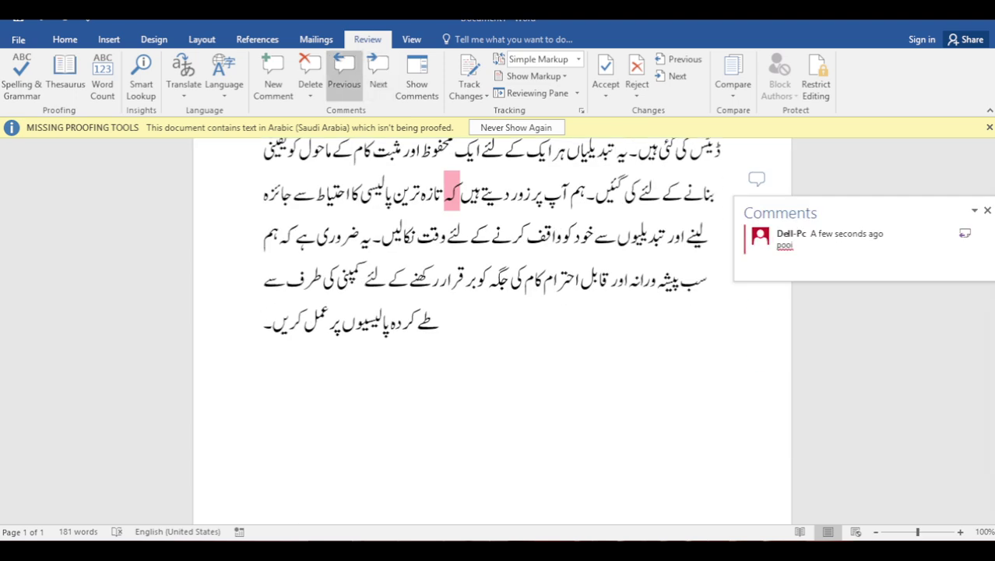
left_click(343, 78)
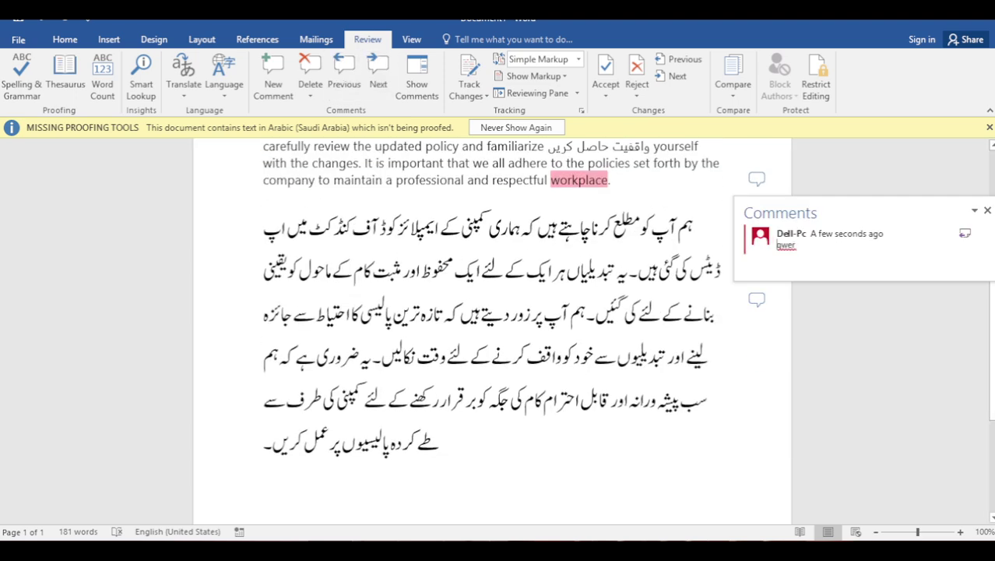
Delete the 'qwer' comment attached to workplace
scroll(492, 327, "up", 3)
scroll(492, 327, "up", 2)
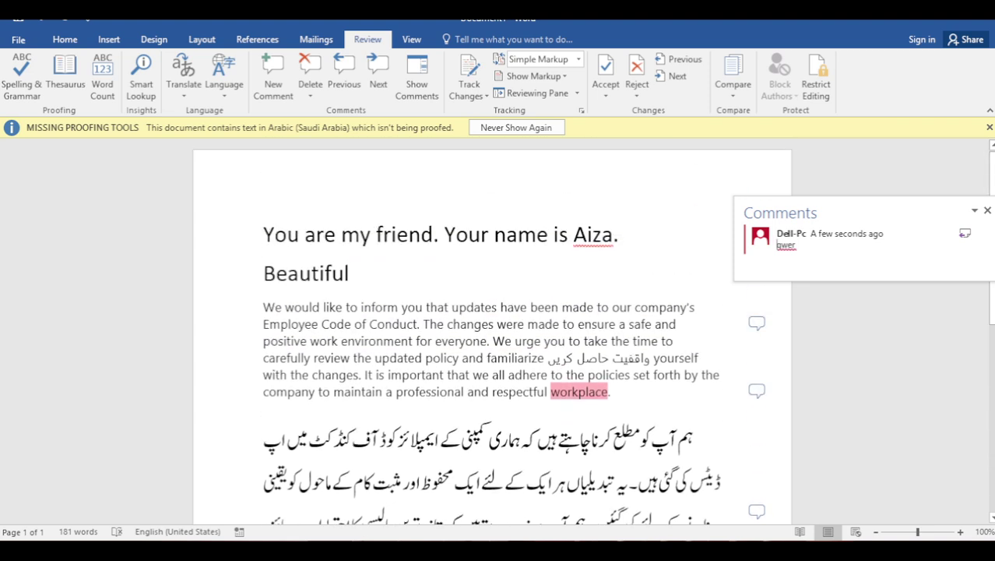
left_click(310, 77)
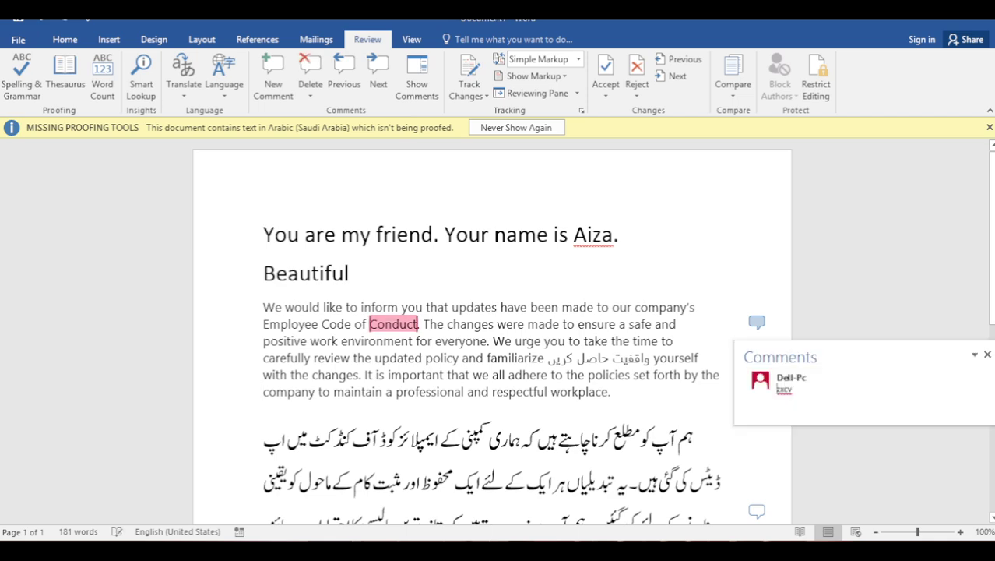
Remove the remaining 'zxcv' and 'pooi' comments with Delete All Comments in Document
left_click(310, 96)
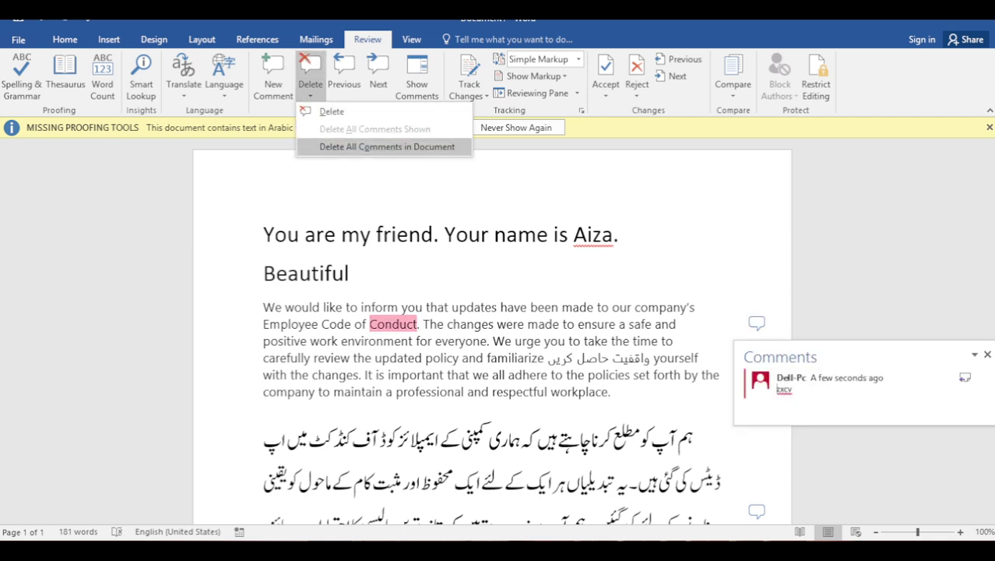
left_click(386, 146)
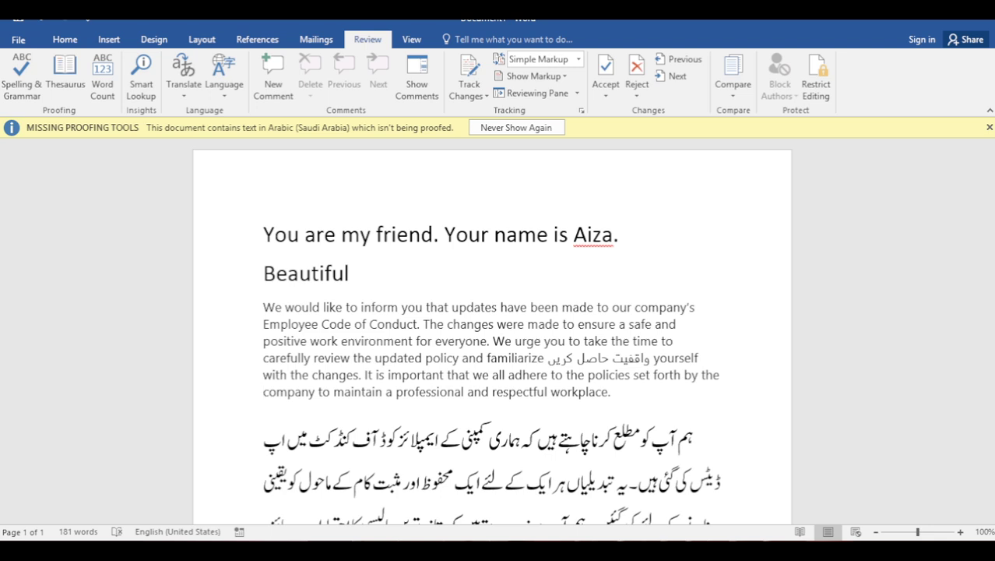
left_click(611, 391)
scroll(492, 334, "down", 5)
scroll(492, 335, "up", 5)
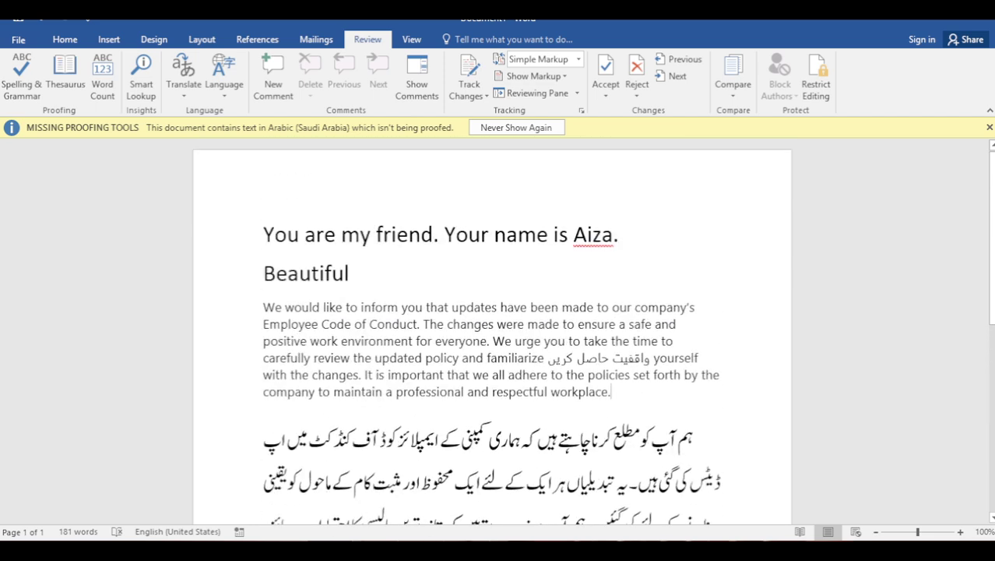
left_click(350, 272)
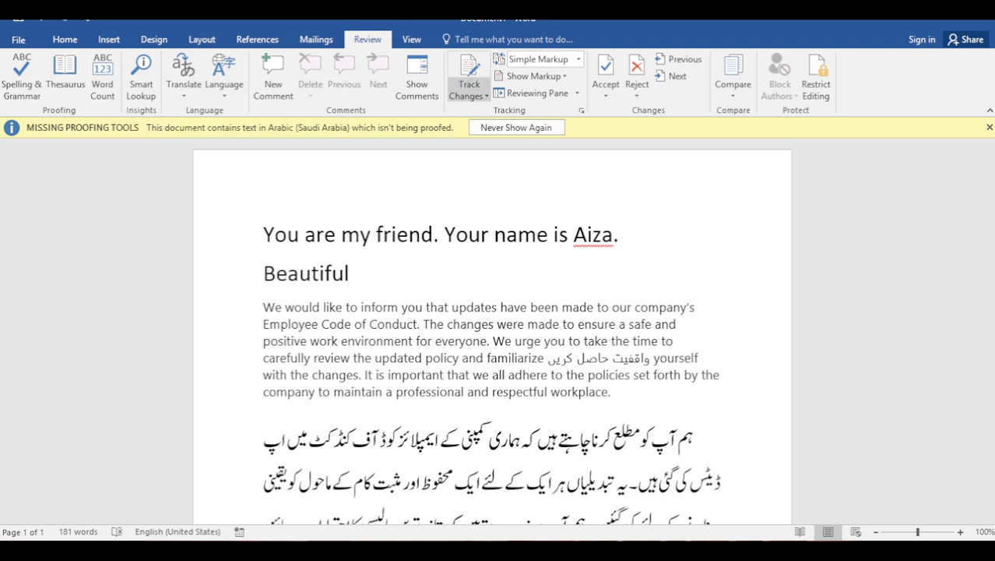
Turn on Track Changes and insert 'abc' after Beautiful, shown with full markup
left_click(469, 92)
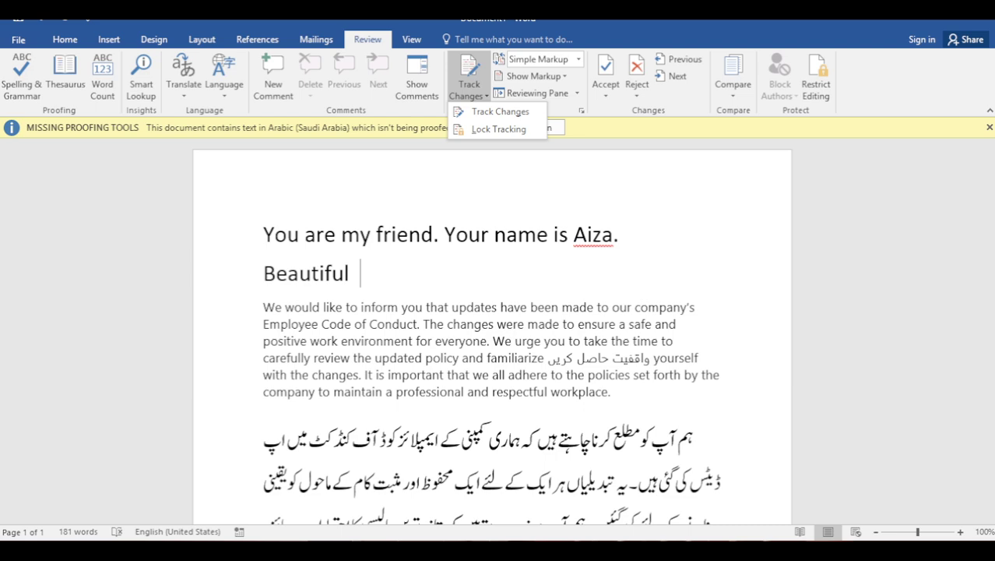
left_click(500, 111)
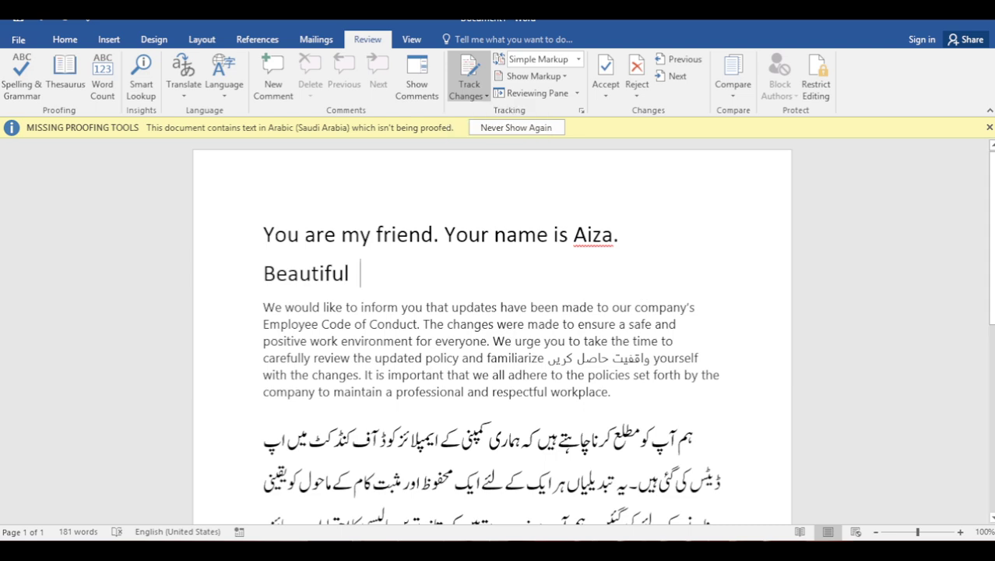
type("abc")
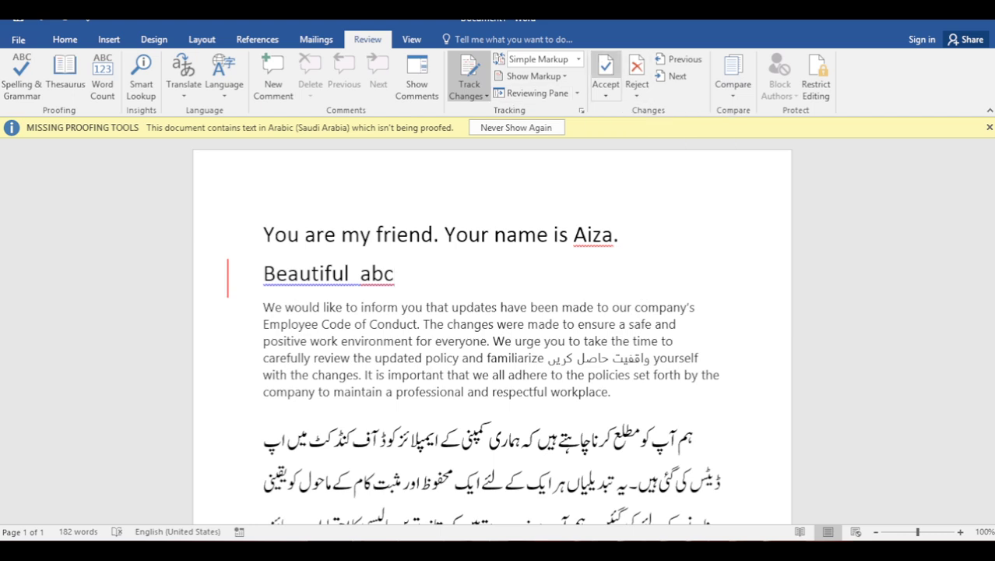
left_click(637, 70)
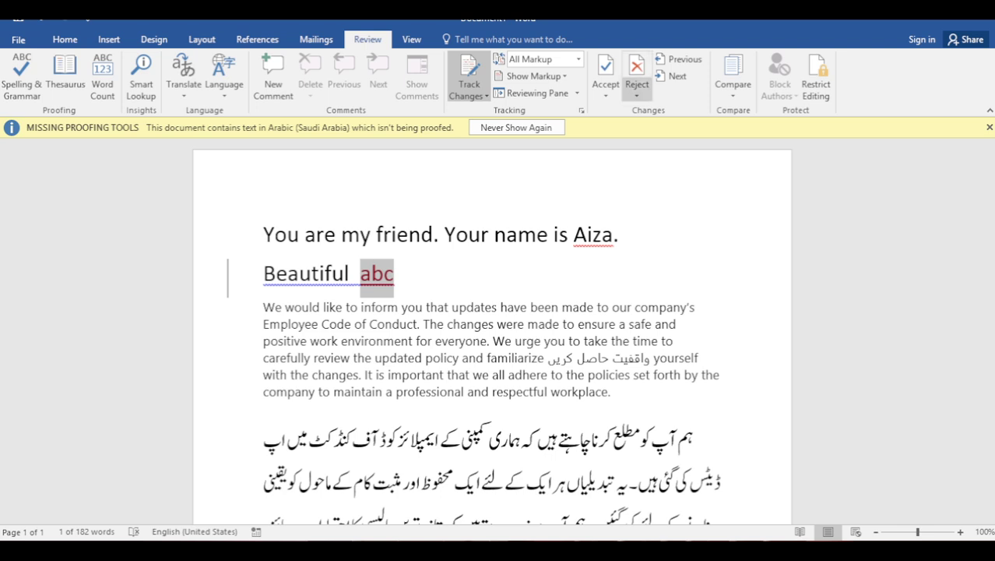
left_click(394, 273)
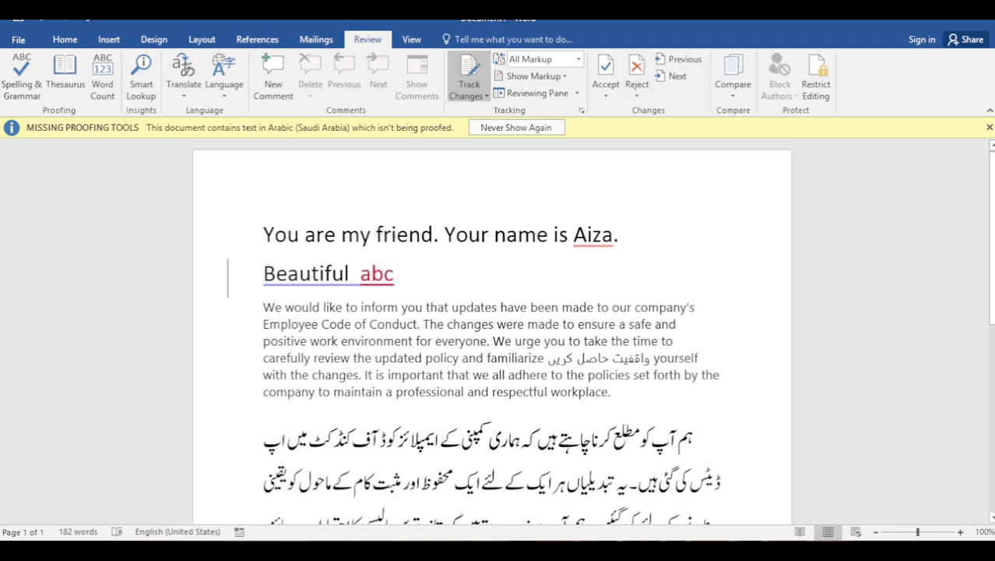
Insert tracked text 'xyz' after 'workplace.' in the English paragraph
left_click(611, 390)
type("xyz")
scroll(492, 334, "down", 2)
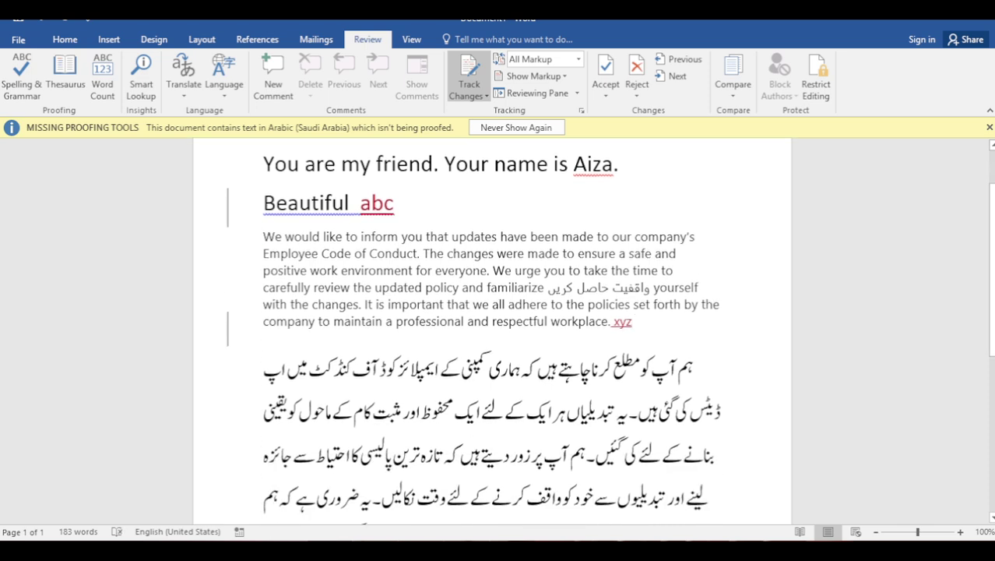
scroll(492, 327, "down", 5)
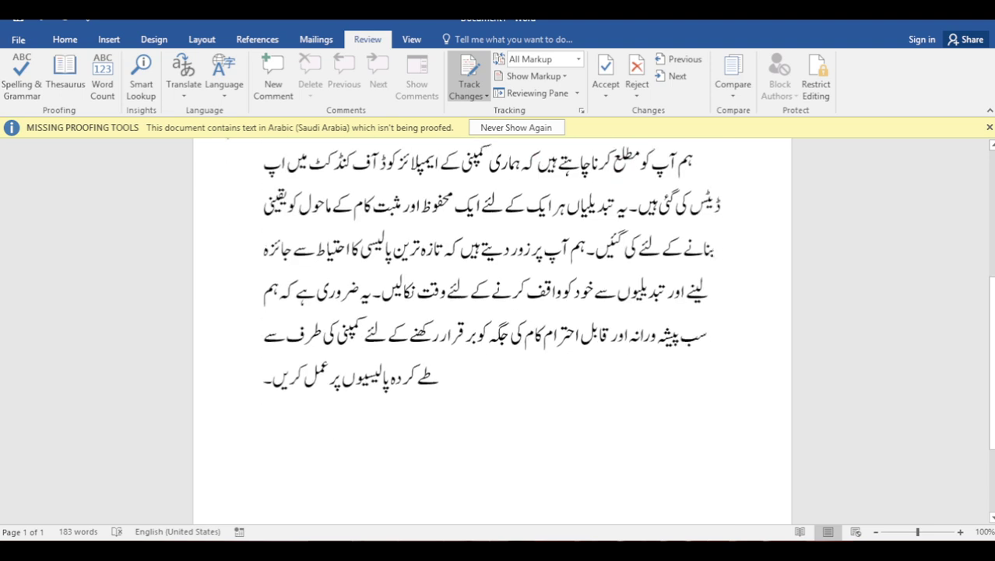
scroll(492, 327, "up", 5)
scroll(493, 327, "down", 4)
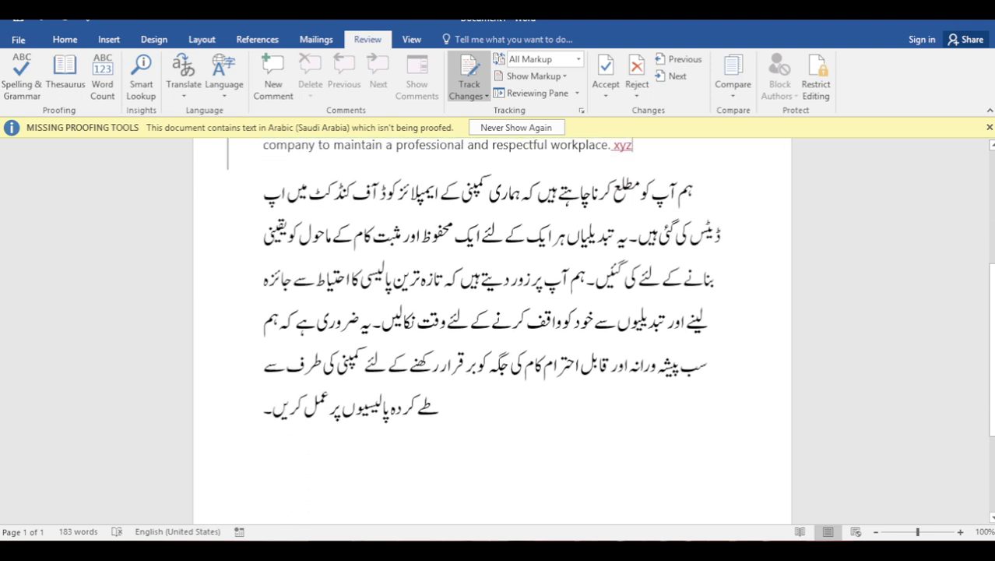
Add a new line '123' below the Urdu text as a tracked insertion
left_click(440, 404)
key("Return")
key("alt+shift")
type("123")
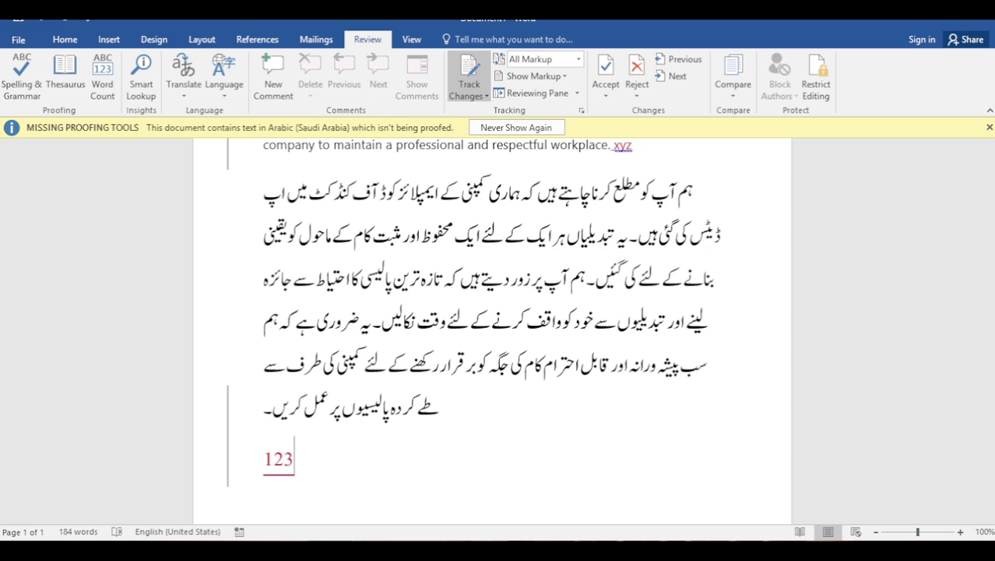
scroll(492, 331, "up", 5)
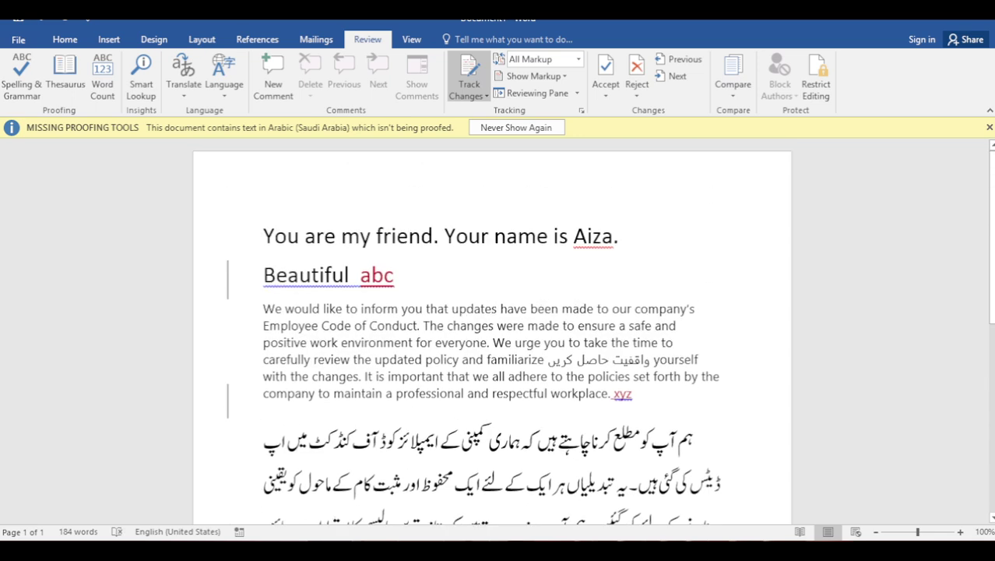
scroll(492, 331, "down", 5)
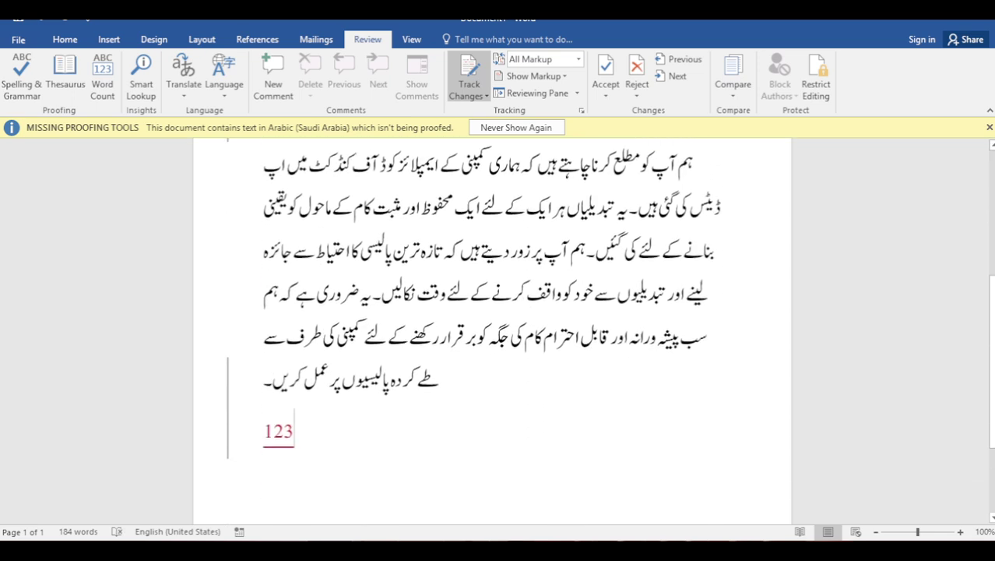
scroll(492, 331, "up", 3)
scroll(492, 331, "up", 3)
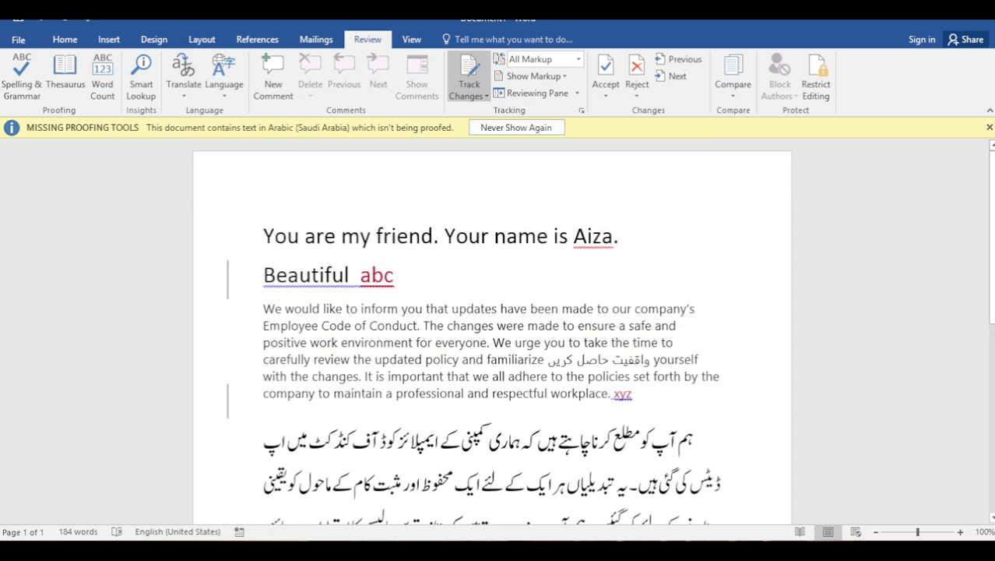
scroll(492, 331, "down", 5)
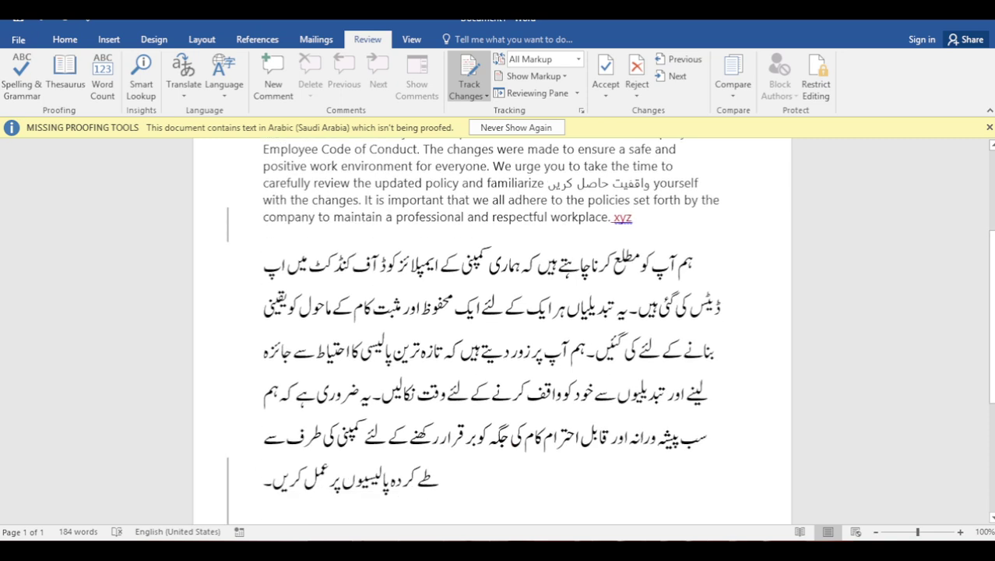
scroll(492, 331, "up", 2)
scroll(492, 331, "up", 6)
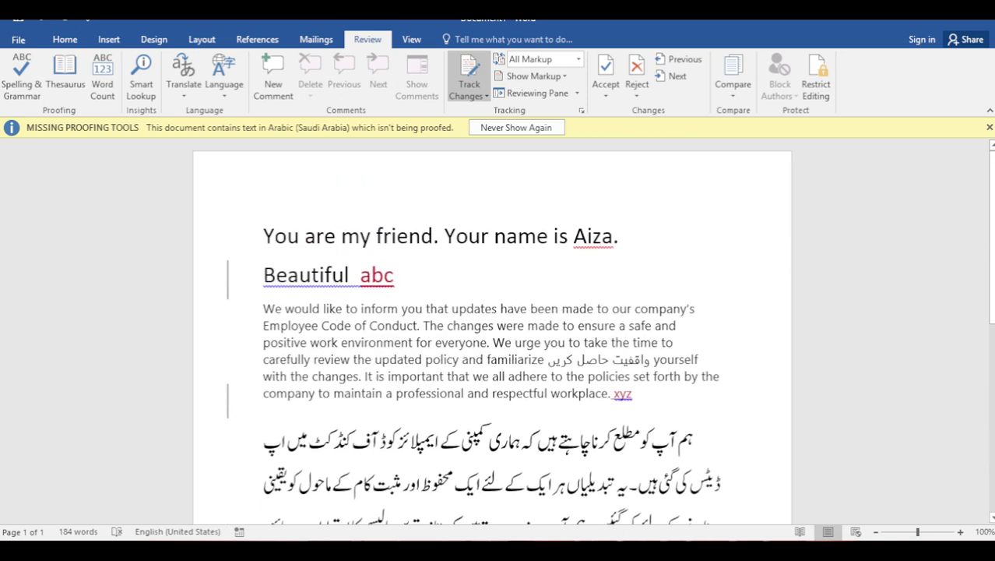
scroll(492, 331, "down", 5)
scroll(492, 330, "up", 5)
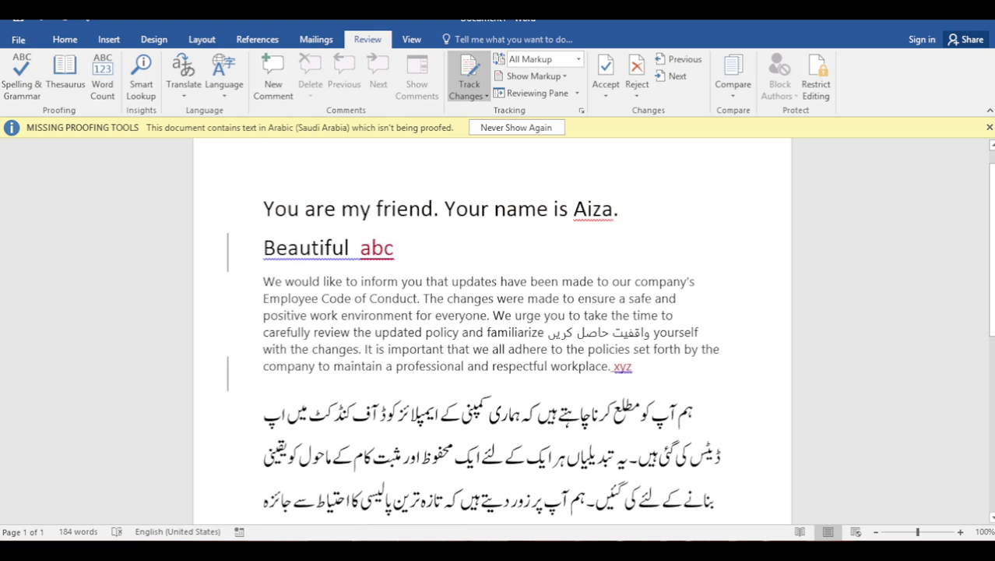
Accept the tracked 'xyz' insertion after workplace
left_click(233, 247)
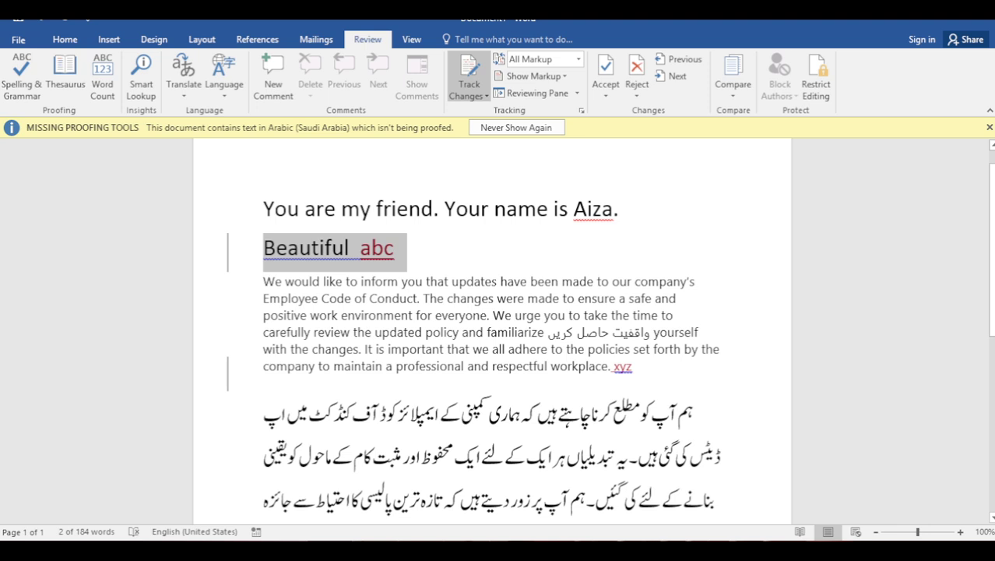
left_click(635, 209)
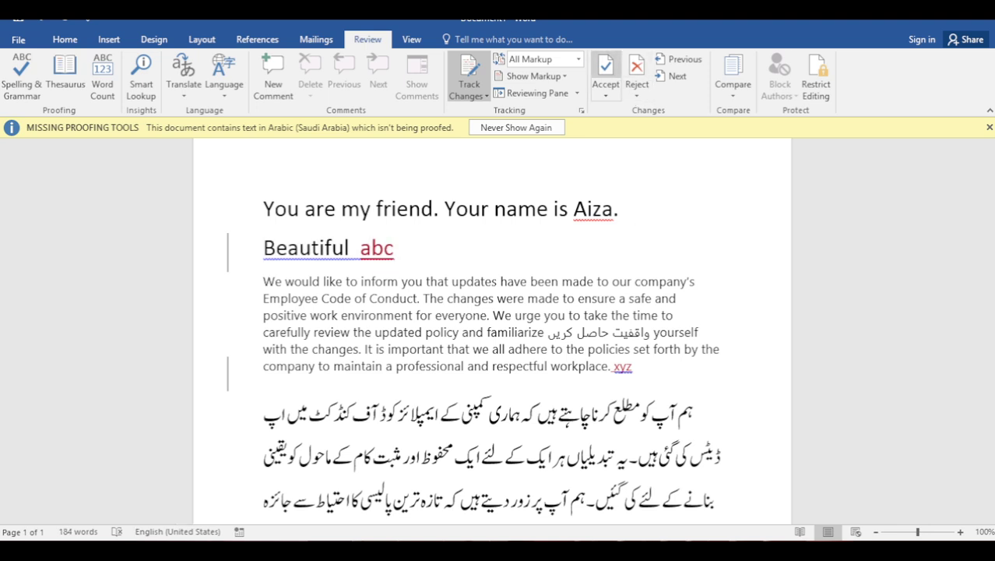
left_click(394, 248)
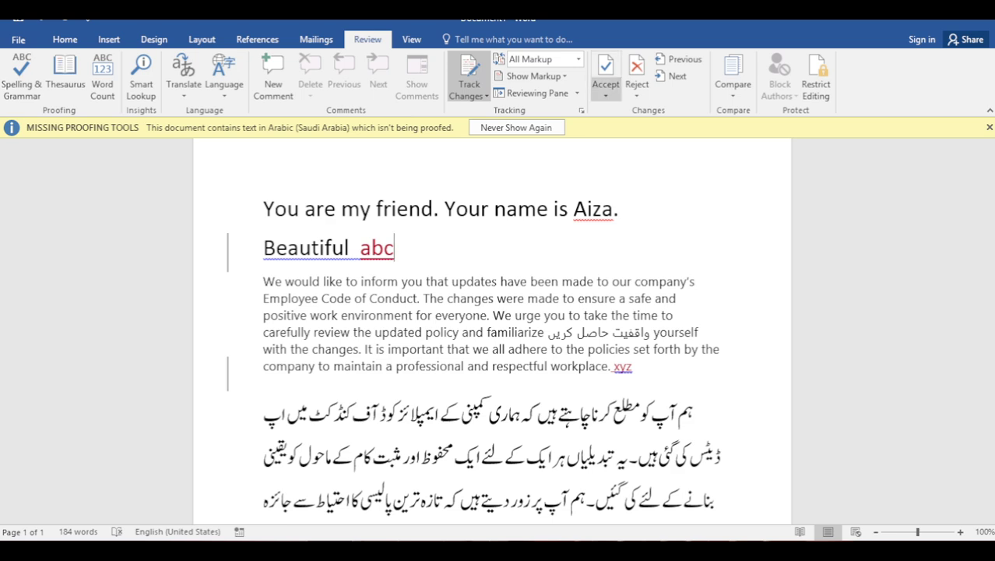
left_click(606, 74)
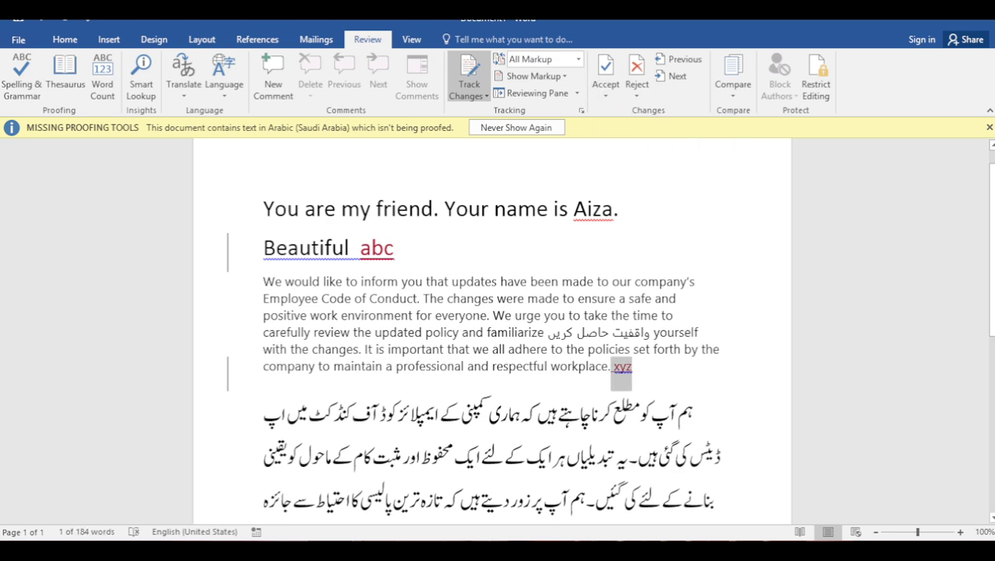
left_click(605, 74)
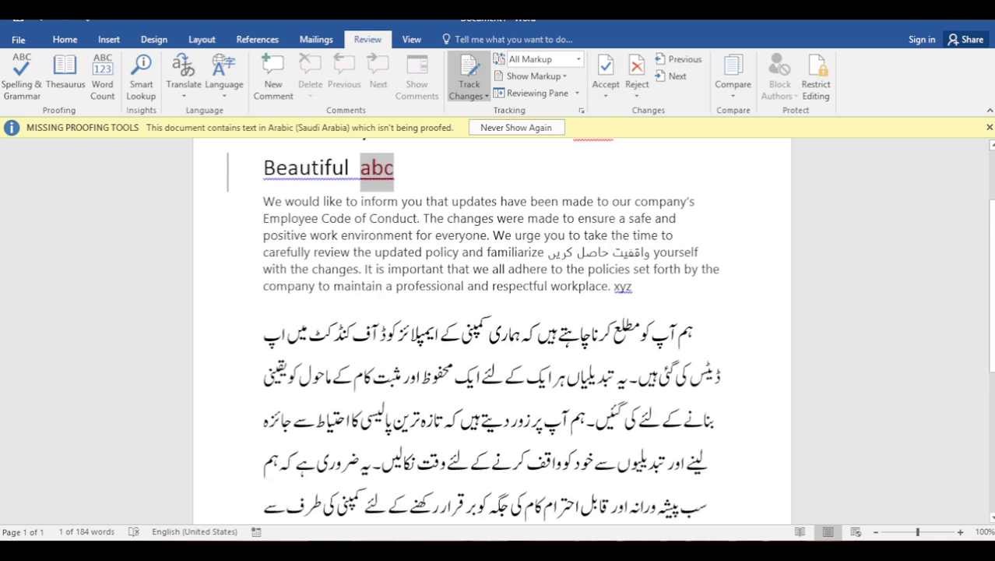
Reject the 'abc' insertion after Beautiful and dismiss the no-tracked-changes message
left_click_drag(632, 286, 588, 268)
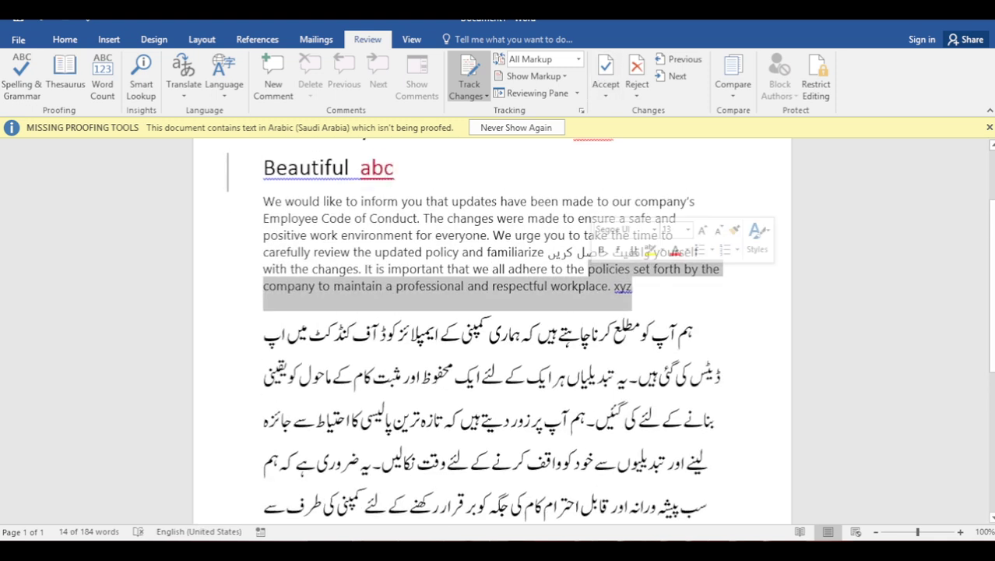
double_click(589, 333)
left_click_drag(394, 168, 360, 168)
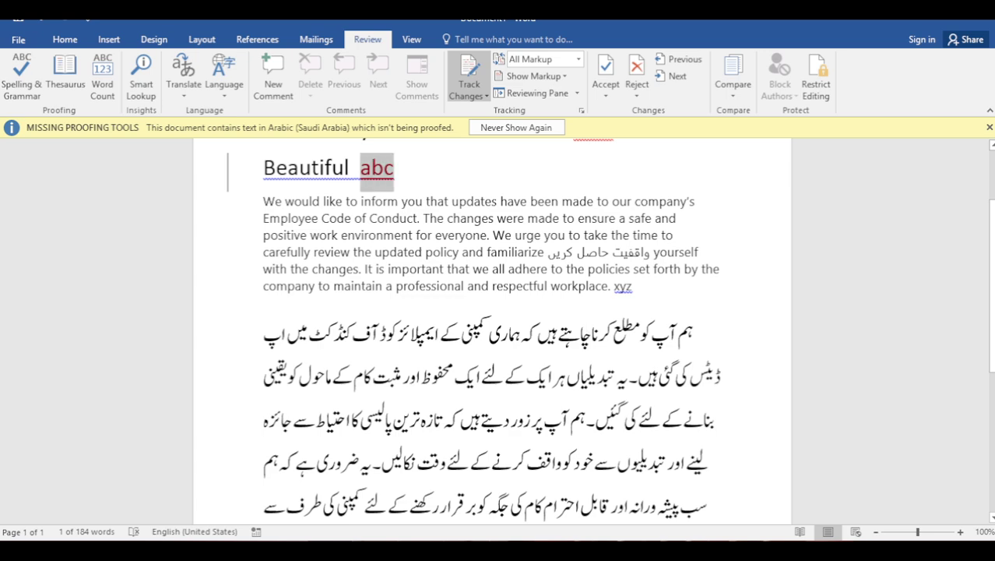
left_click(636, 70)
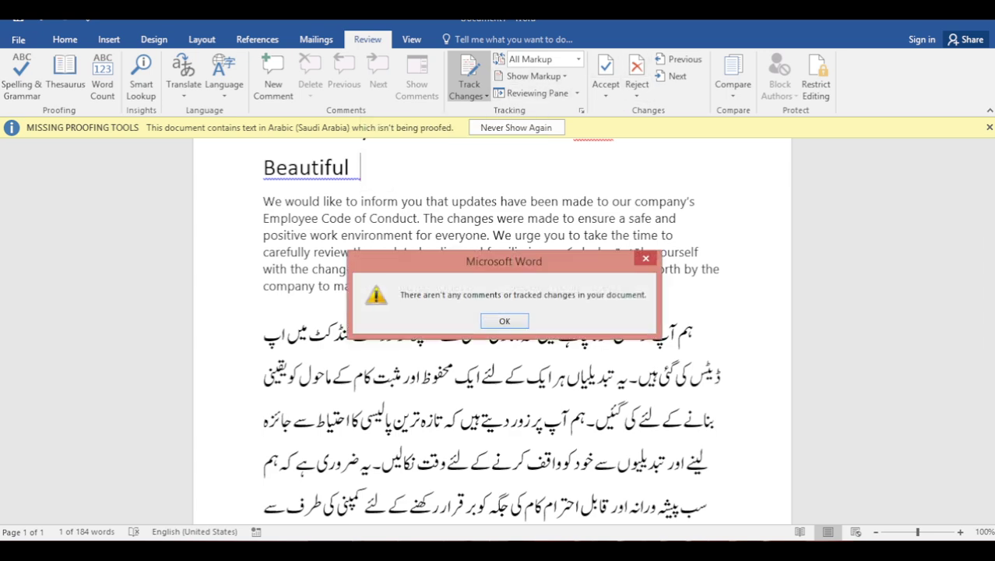
key("Return")
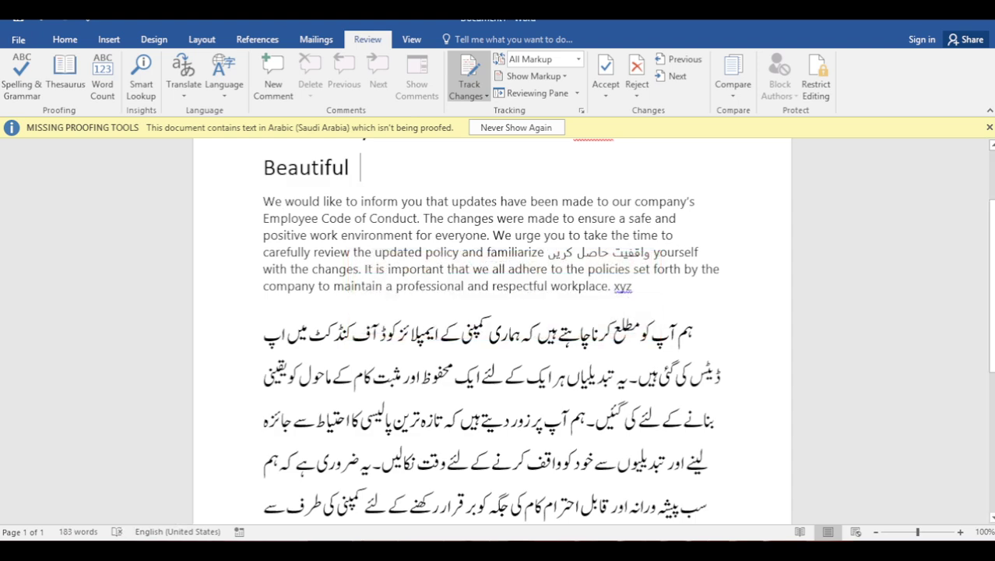
scroll(499, 312, "down", 4)
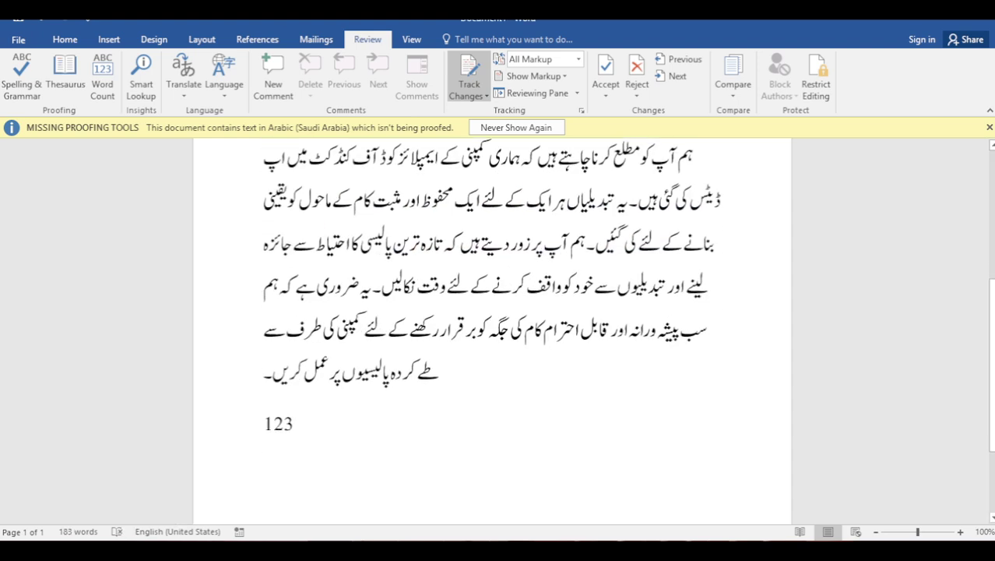
scroll(498, 311, "up", 4)
scroll(498, 311, "down", 5)
scroll(498, 311, "up", 7)
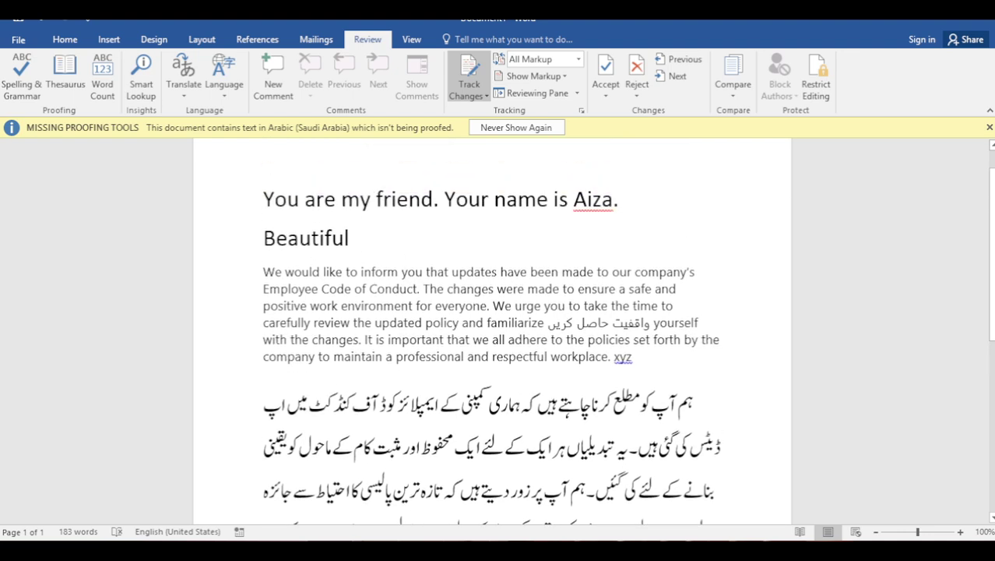
scroll(498, 327, "down", 5)
scroll(499, 327, "up", 5)
Save the document to the Desktop as 'You are my friend'
left_click(18, 39)
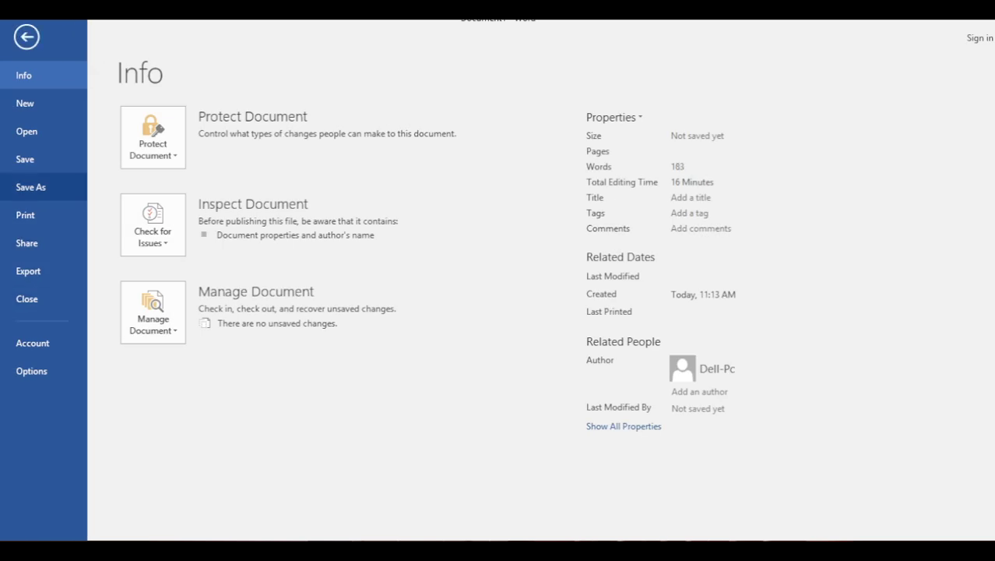
left_click(31, 187)
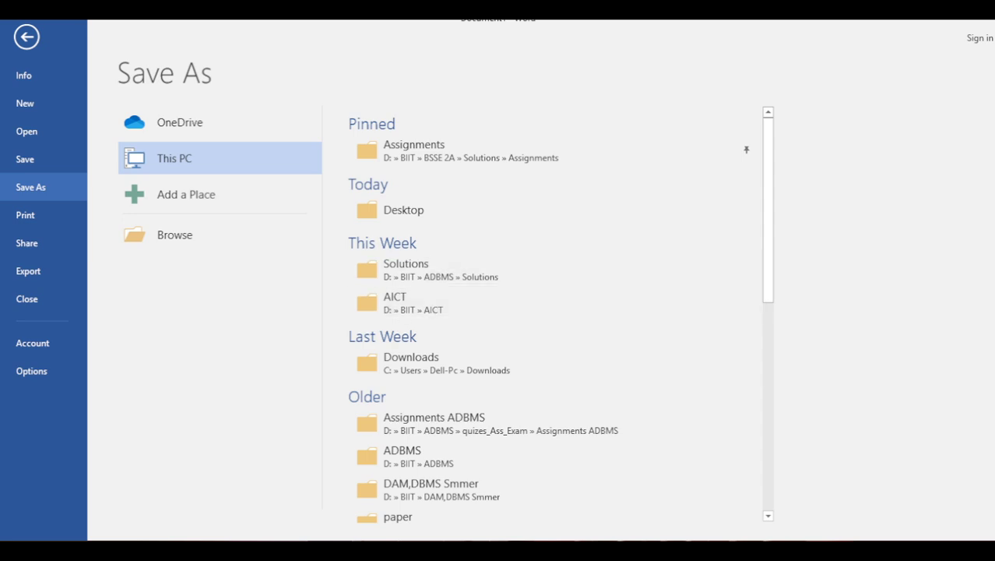
scroll(545, 269, "down", 5)
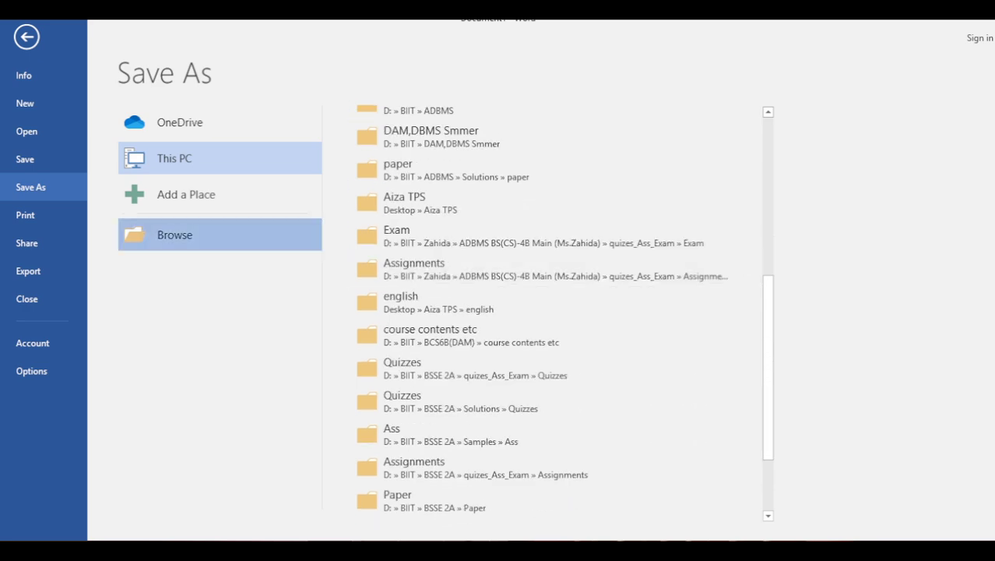
left_click(174, 234)
left_click(55, 116)
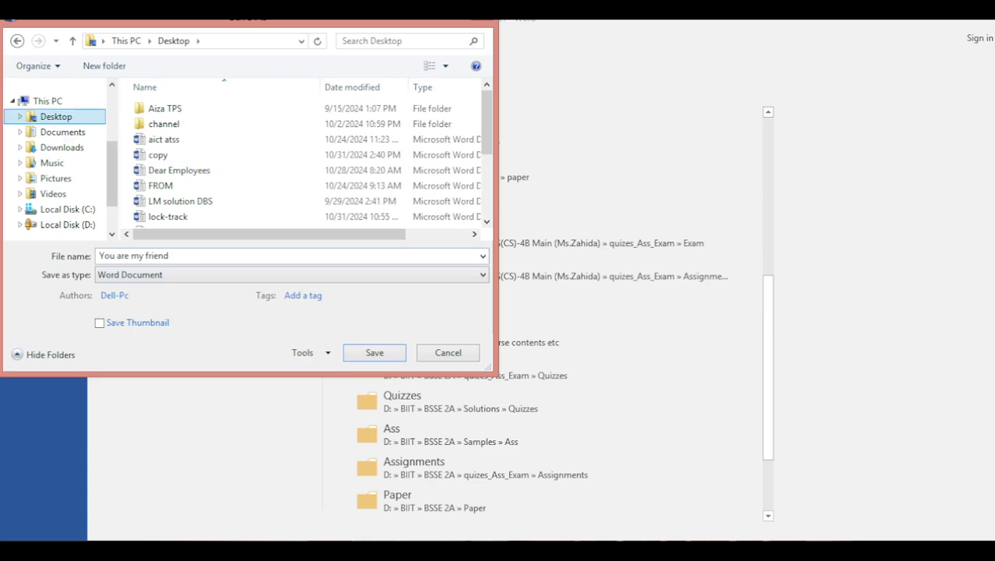
key("Return")
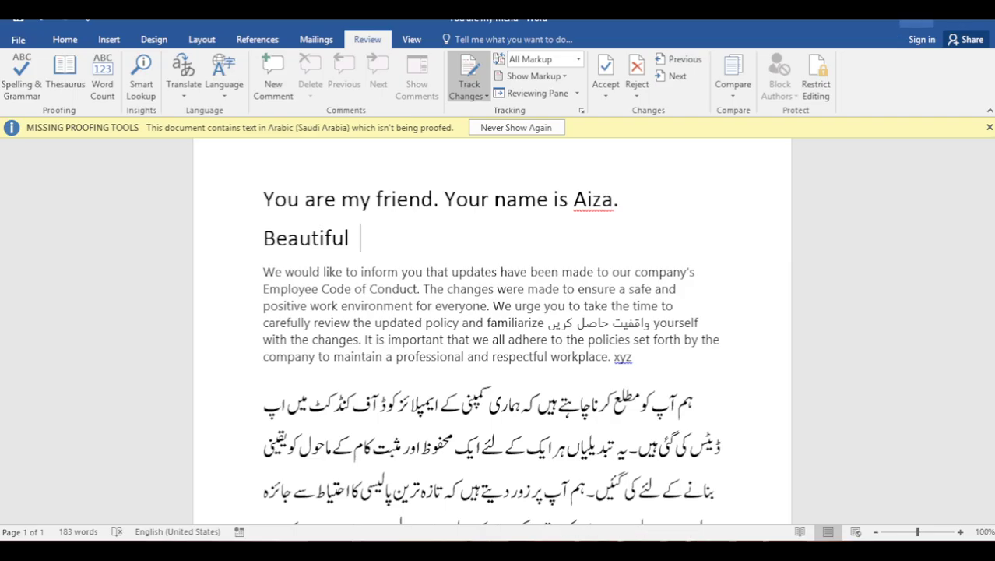
Reopen 'You are my friend' from its desktop icon
key("super+d")
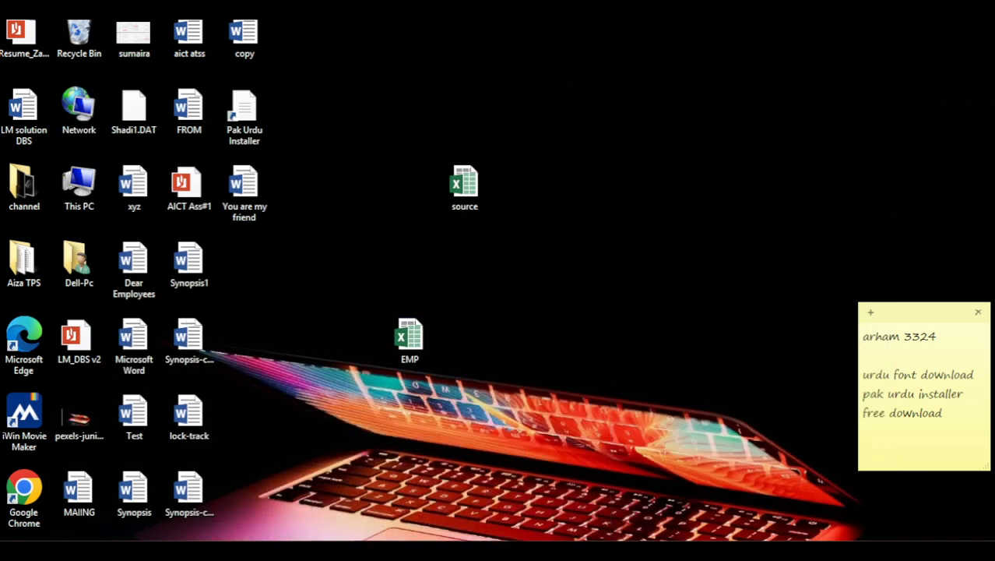
left_click(244, 191)
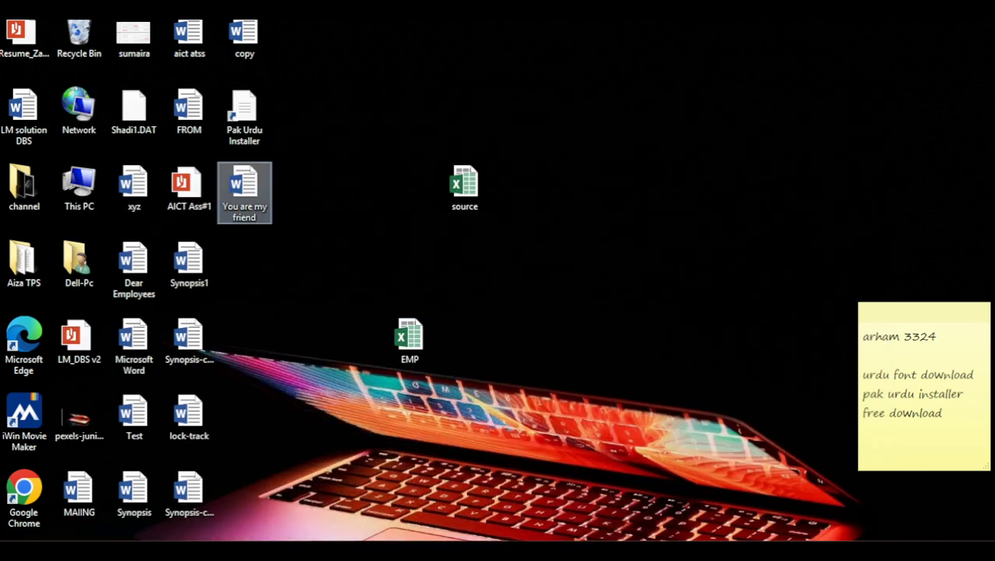
key("Return")
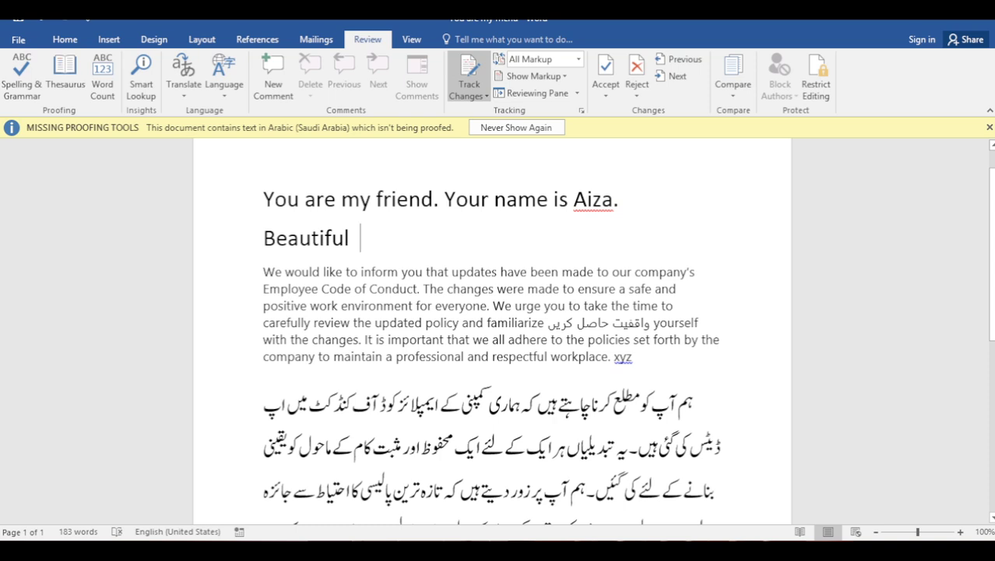
Highlight Beautiful in yellow and colour 'workplace. xyz' green using Home shortcuts
key("shift+Left")
key("shift+Left")
key("shift+Left")
key("shift+Left")
key("shift+Left")
key("shift+Left")
key("shift+Left")
key("shift+Left")
key("shift+Left")
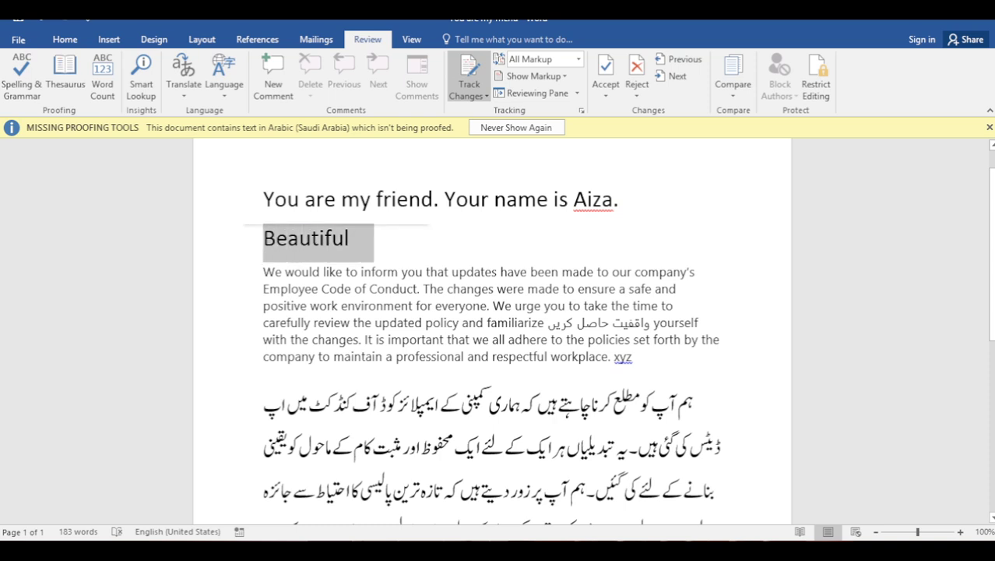
key("alt+h")
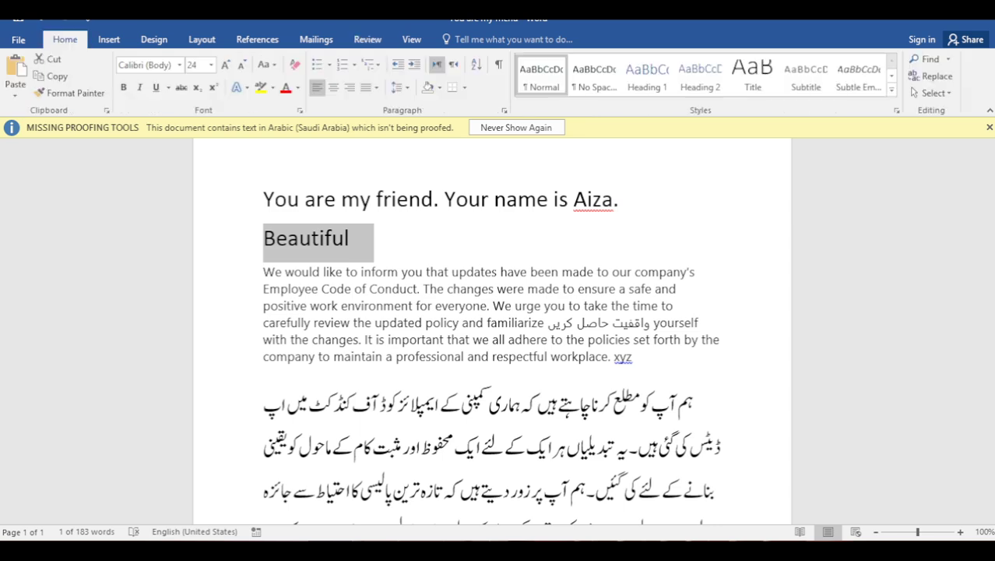
key("i")
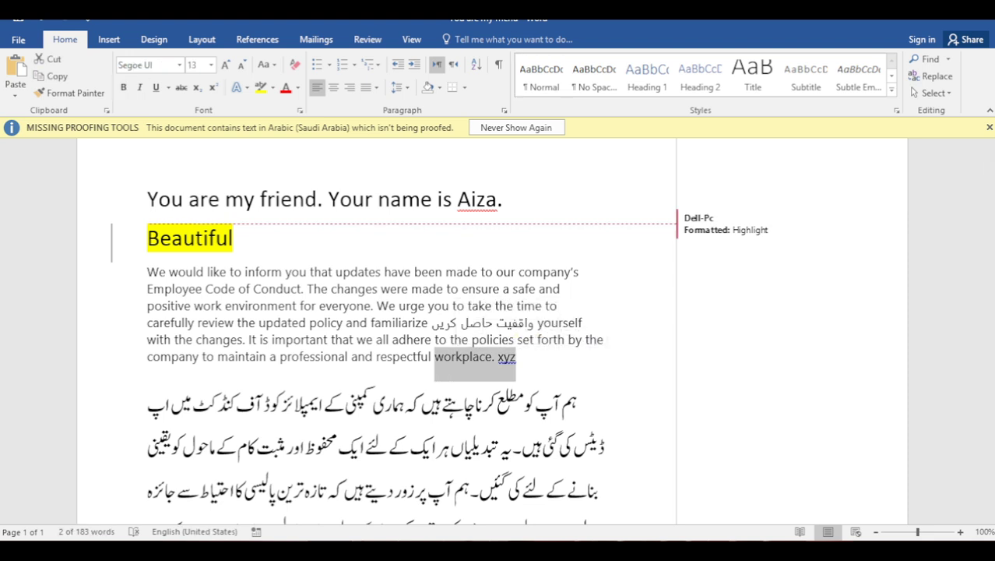
key("alt+h")
key("f")
key("c")
key("Down")
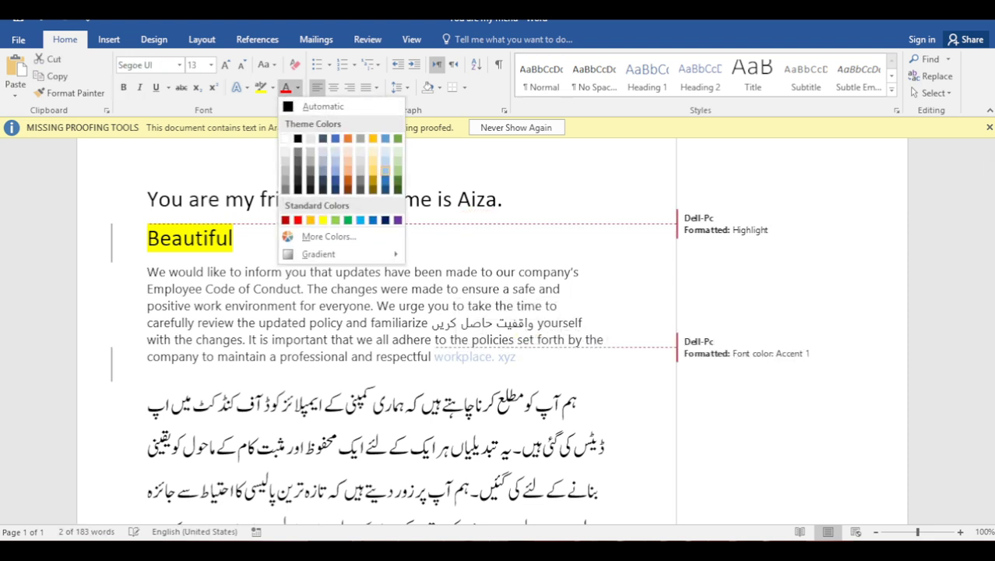
key("Escape")
Make '123' bold and underlined, then add empty paragraphs below it
scroll(374, 335, "down", 5)
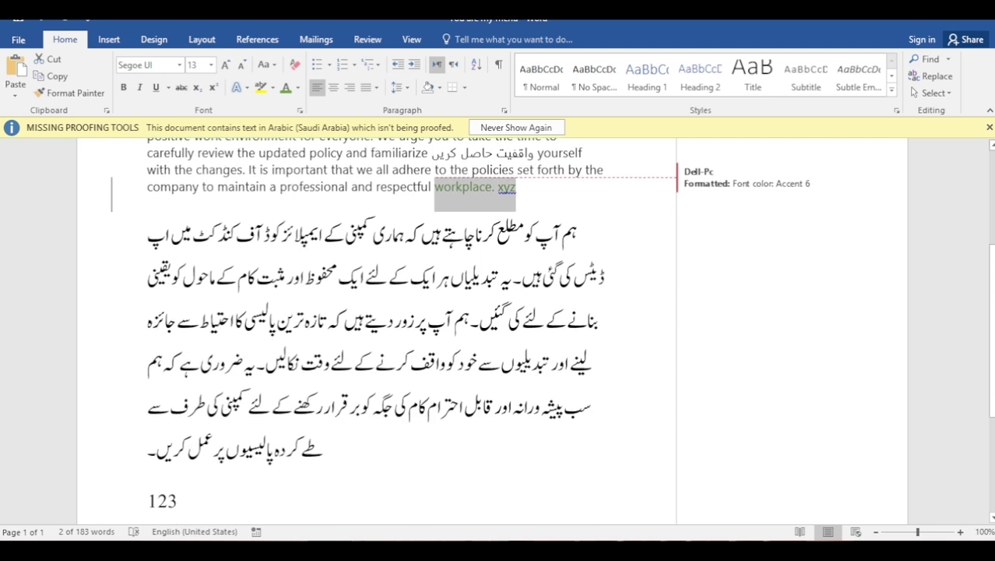
double_click(163, 423)
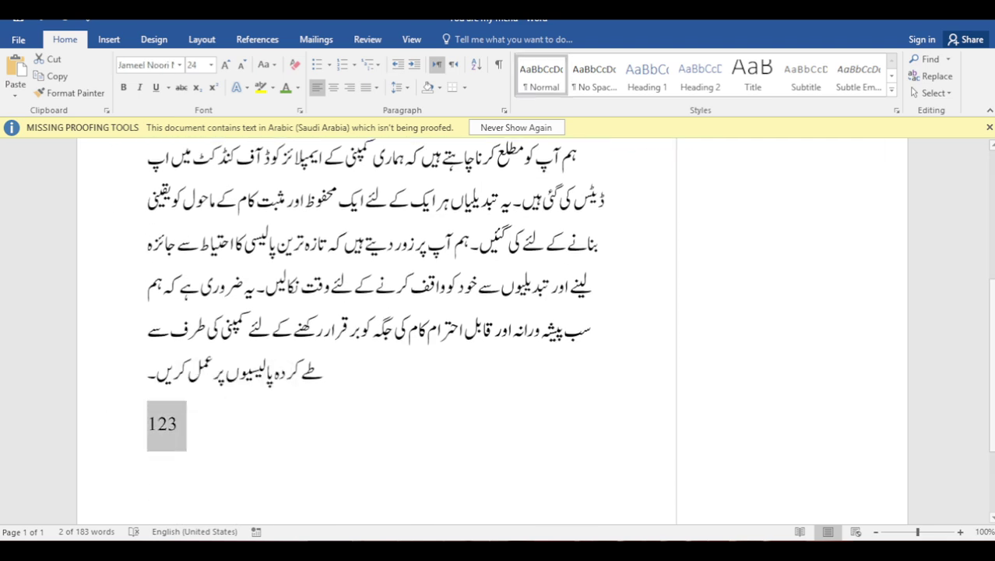
key("ctrl+u")
key("ctrl+b")
scroll(374, 327, "up", 5)
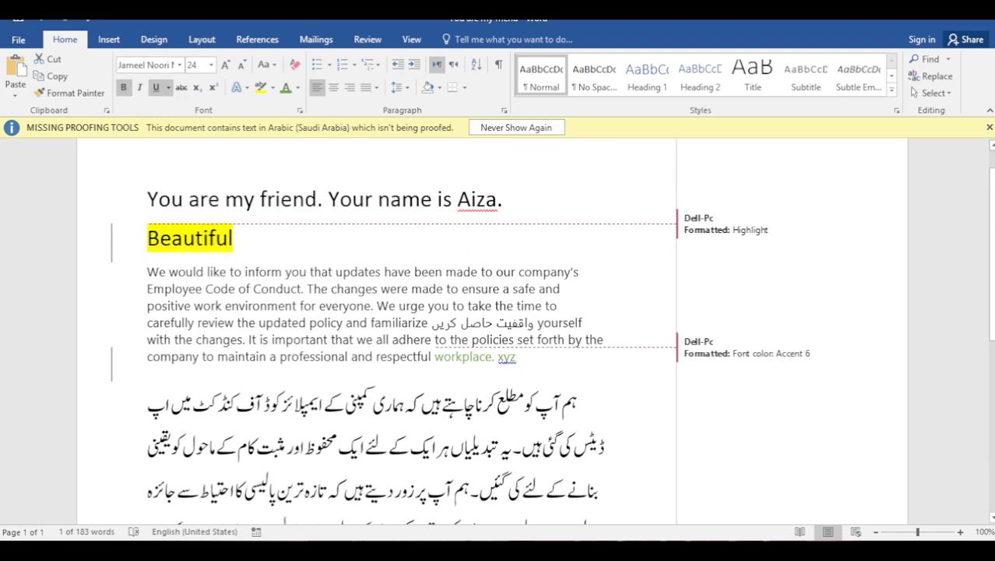
scroll(374, 327, "down", 7)
left_click(180, 290)
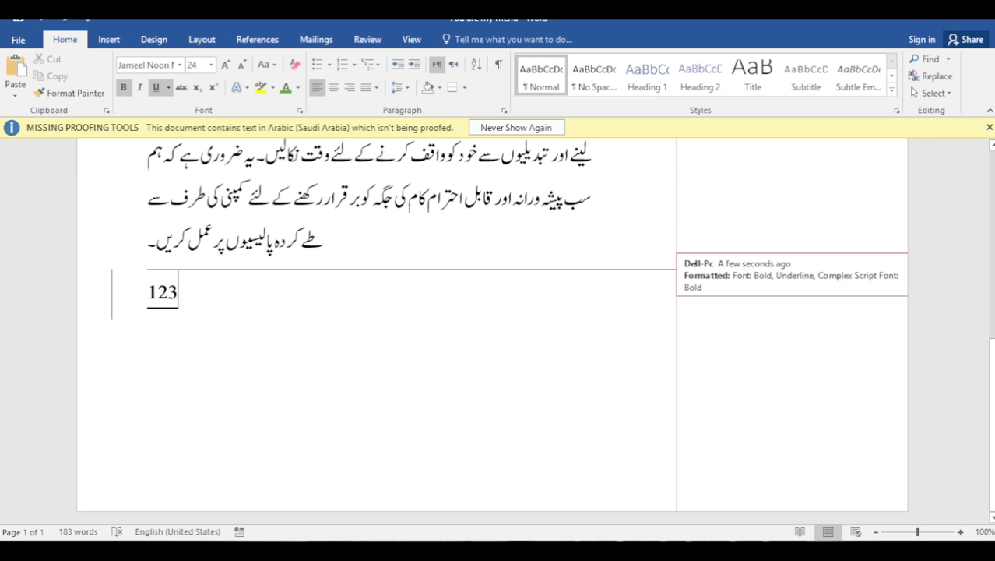
key("Return")
key("Return")
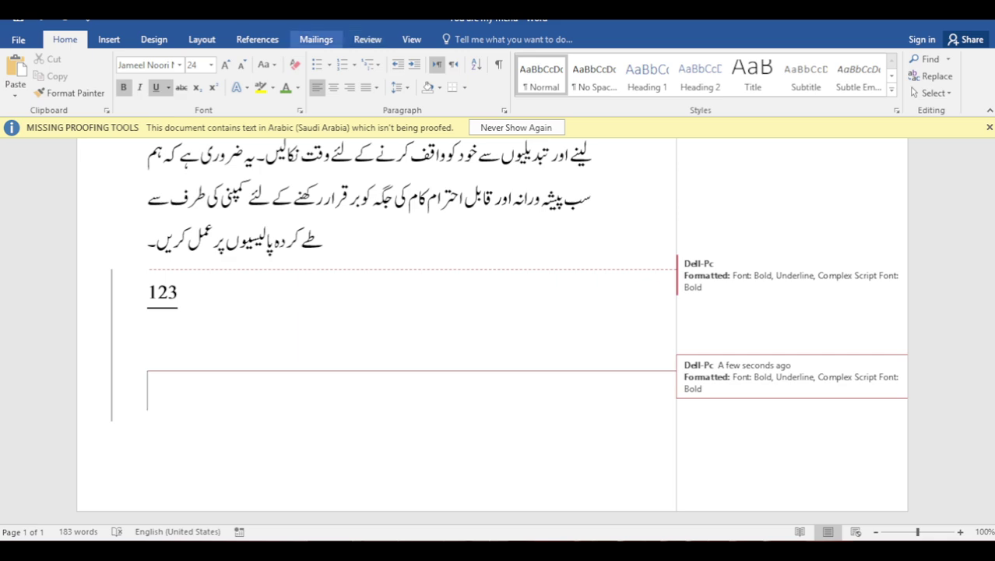
Switch Track Changes off with Ctrl+Shift+E
left_click(368, 39)
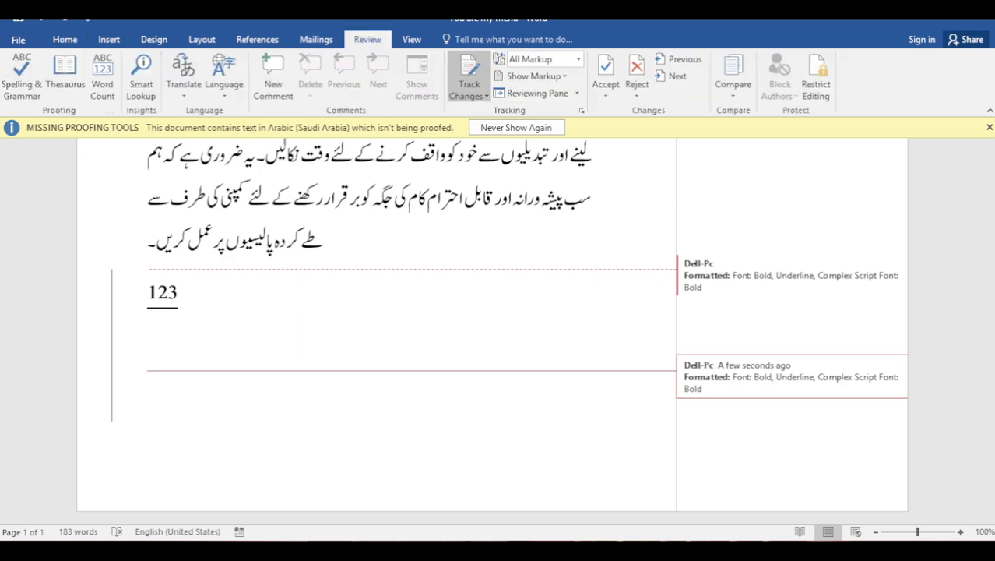
key("ctrl+shift+e")
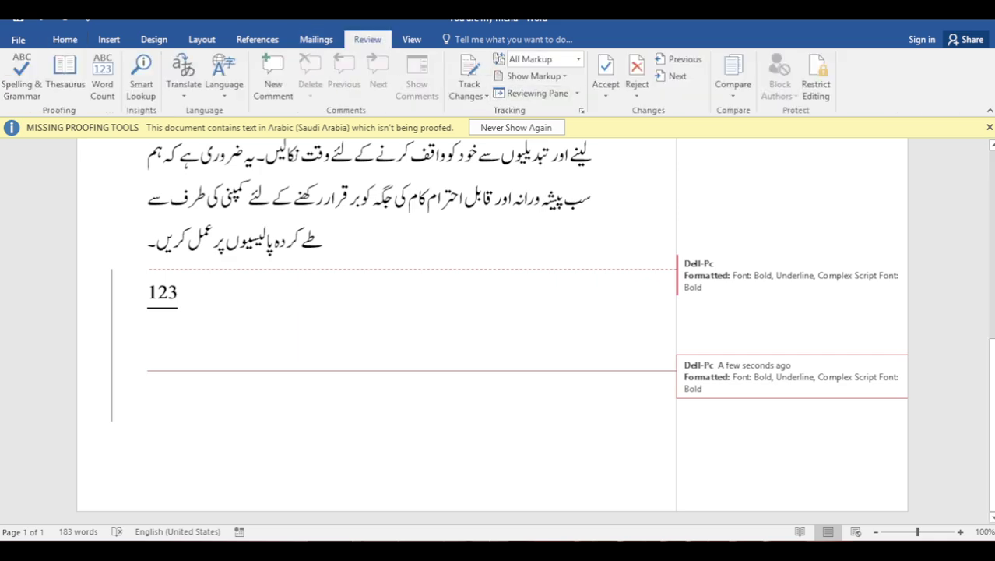
scroll(492, 327, "up", 10)
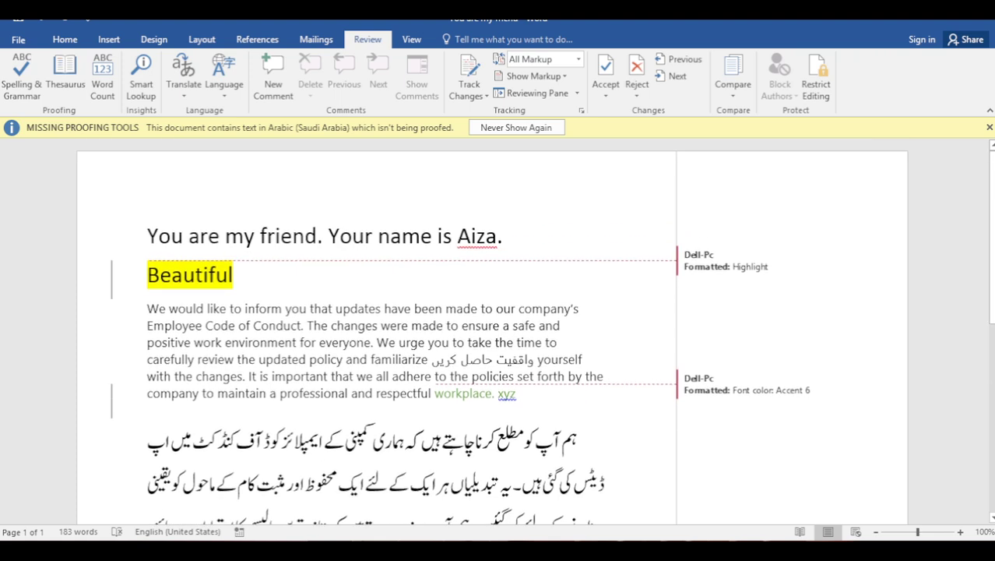
Undo the tracked formatting changes, including the highlight on Beautiful
key("ctrl+z")
key("ctrl+z")
key("ctrl+z")
key("ctrl+z")
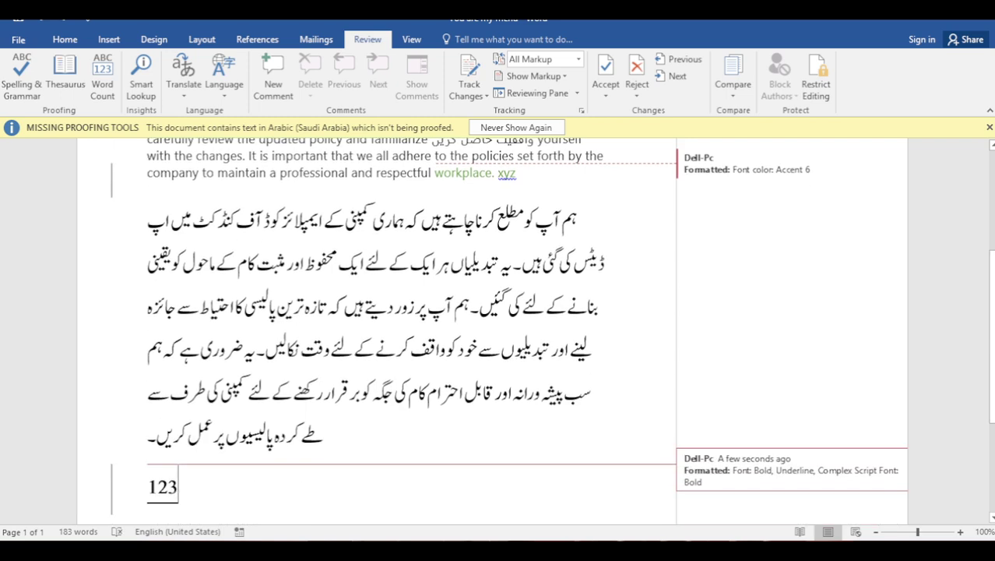
scroll(492, 327, "up", 3)
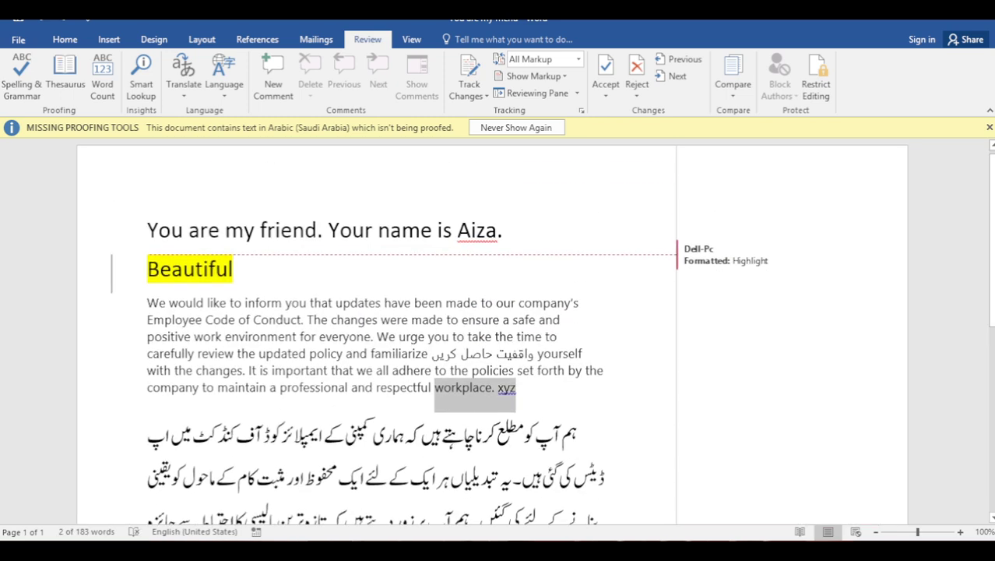
key("ctrl+z")
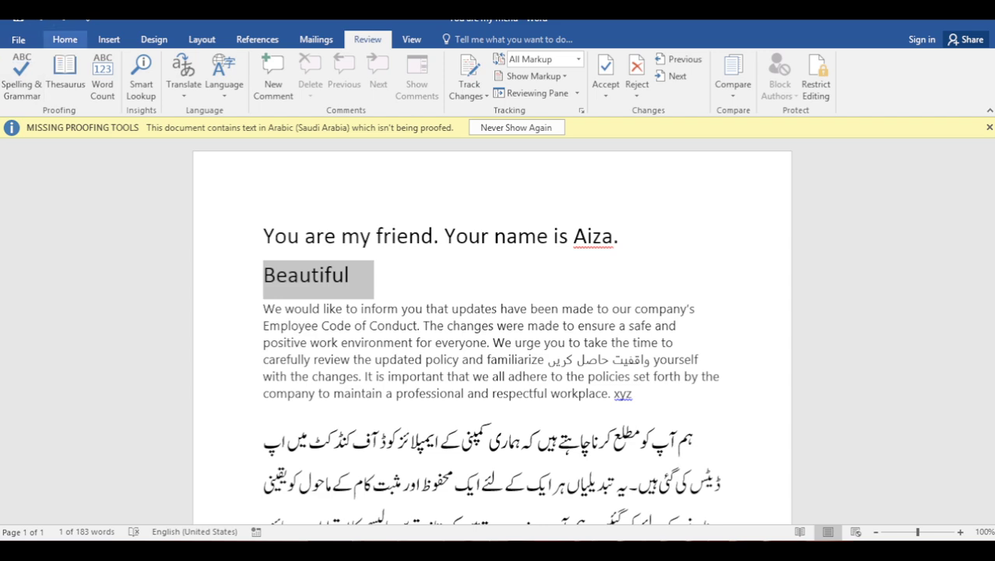
Reapply yellow highlight to Beautiful, green to 'workplace. xyz' and underline to '123'
left_click(65, 39)
left_click(260, 88)
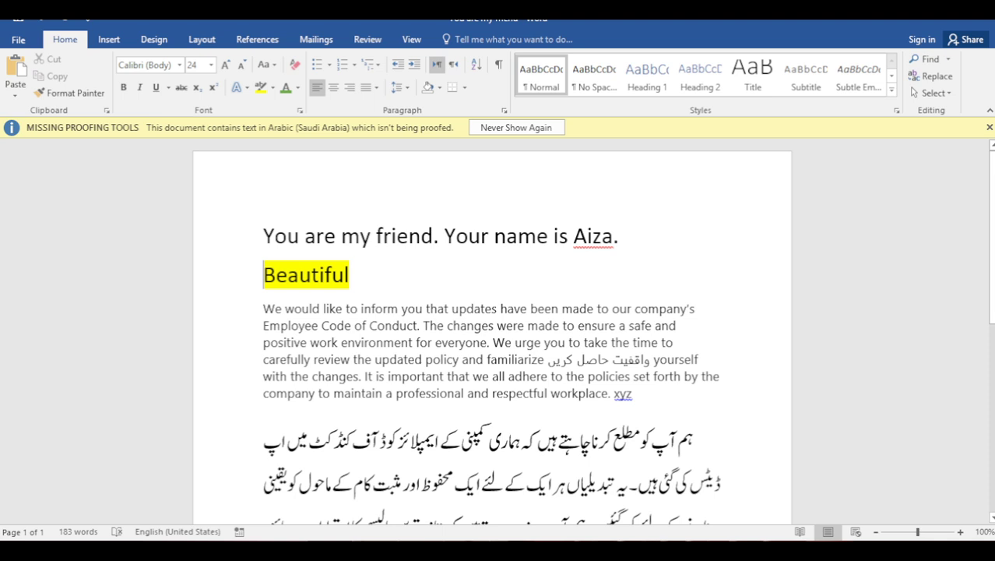
left_click_drag(632, 393, 551, 393)
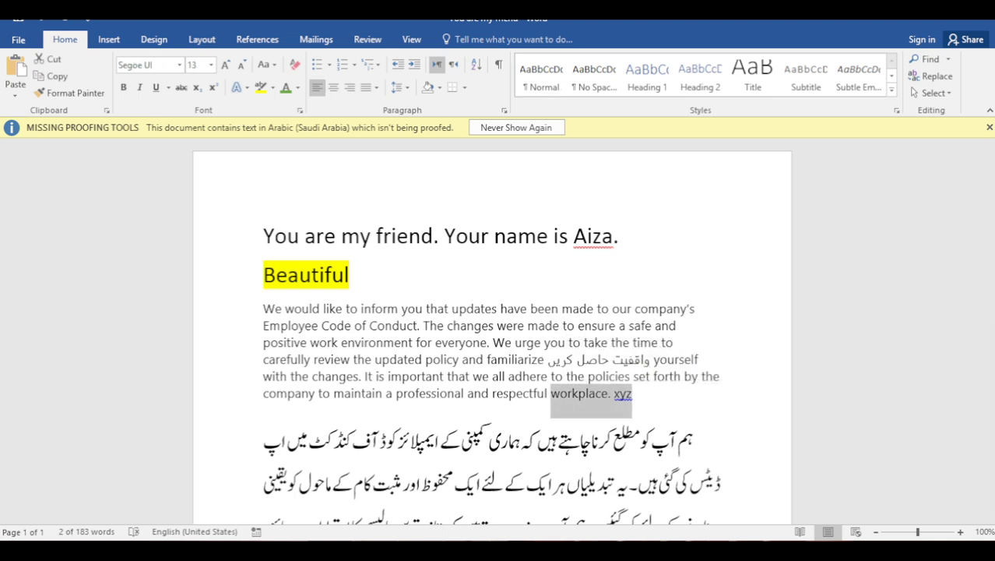
left_click(285, 87)
scroll(492, 331, "down", 6)
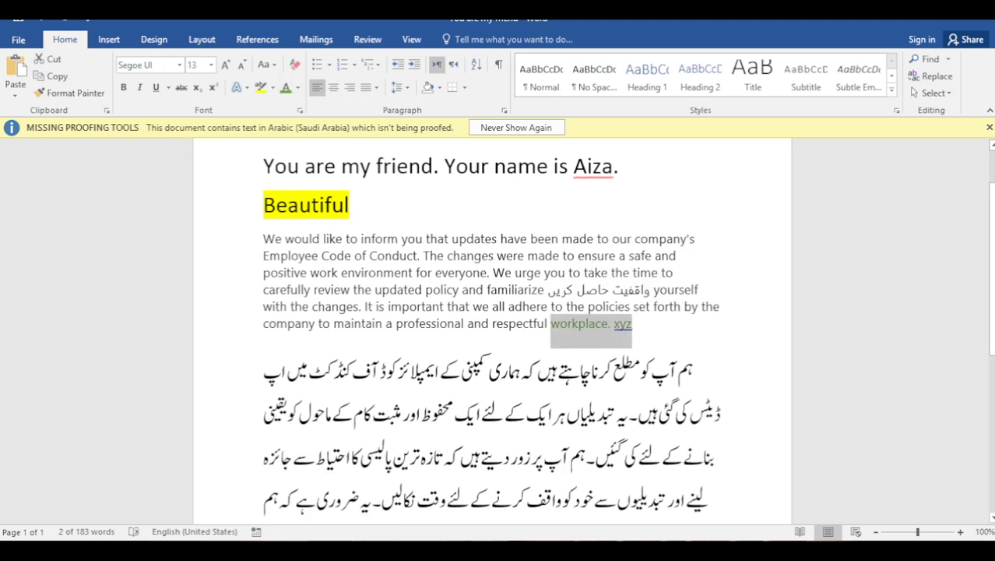
double_click(278, 462)
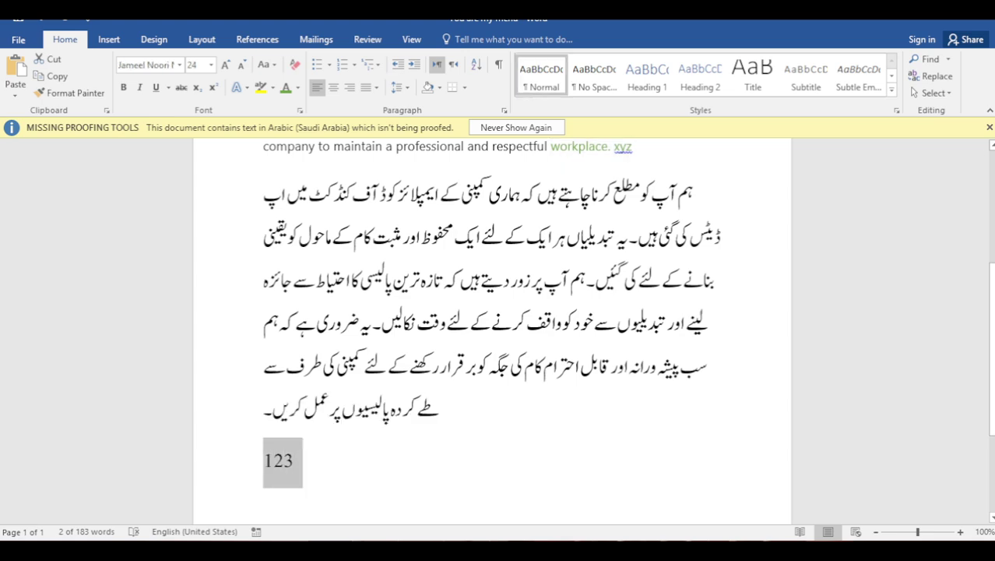
left_click(156, 87)
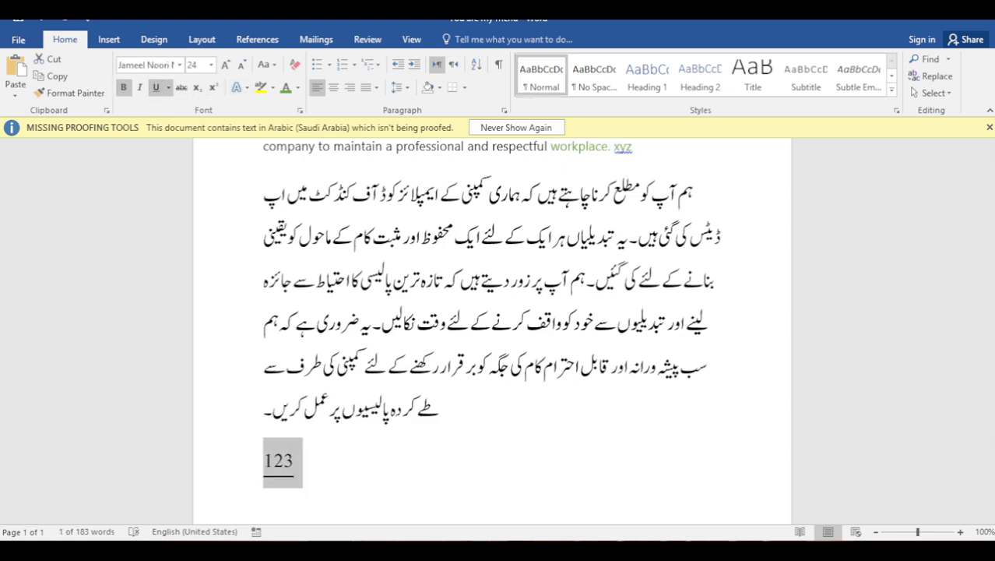
scroll(492, 331, "up", 6)
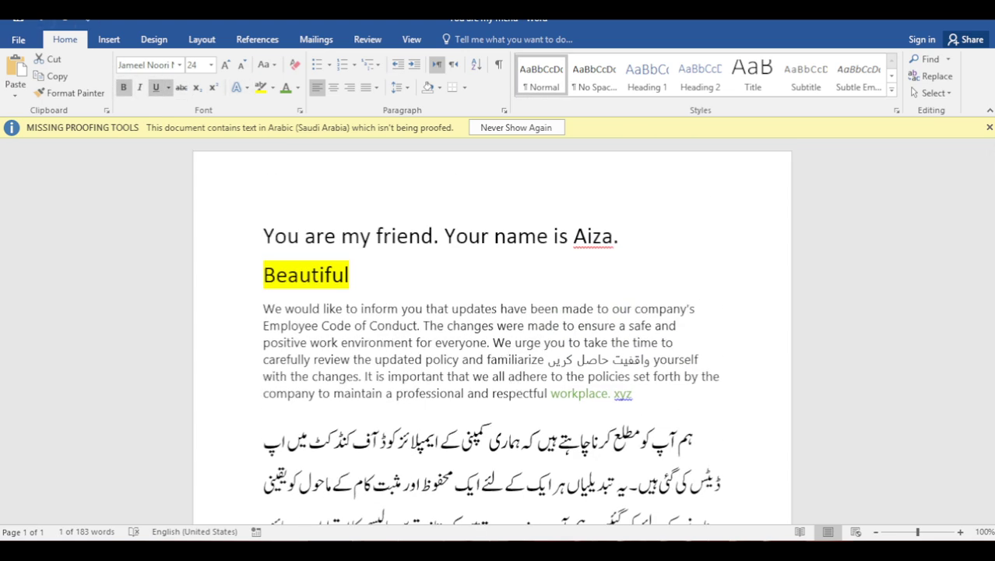
left_click(18, 39)
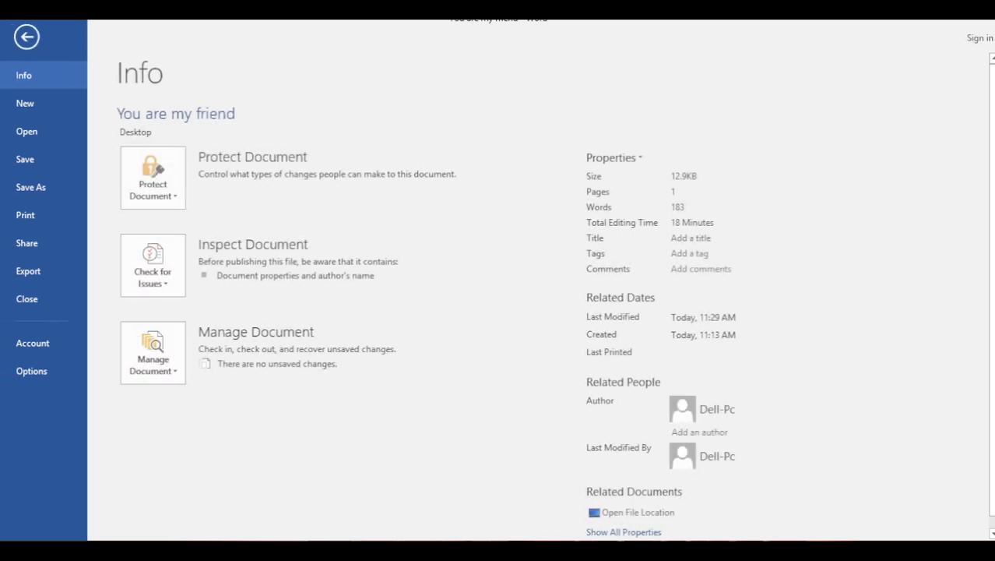
Save the document to the Desktop under the new name 'You are my friend copy'
left_click(31, 187)
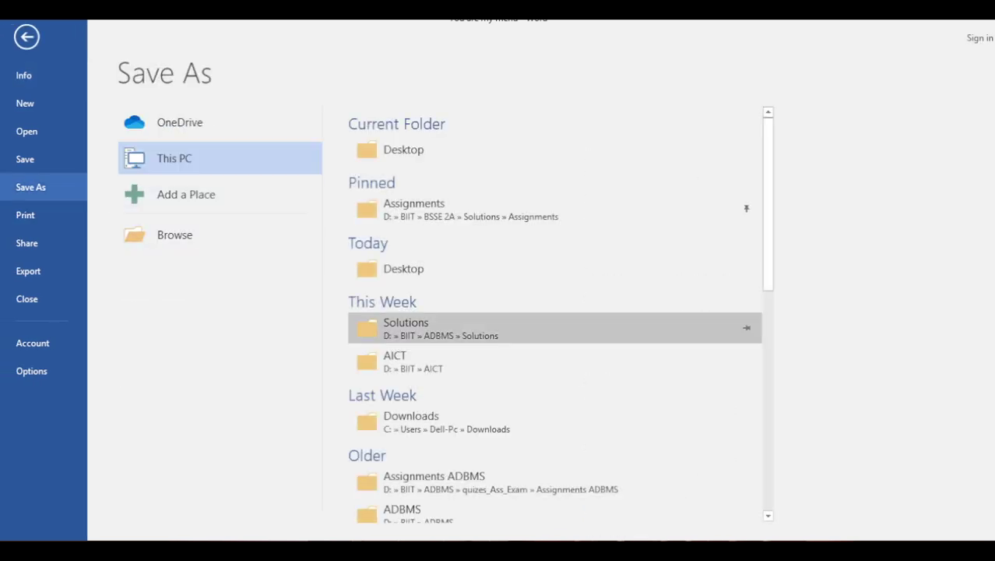
left_click(404, 149)
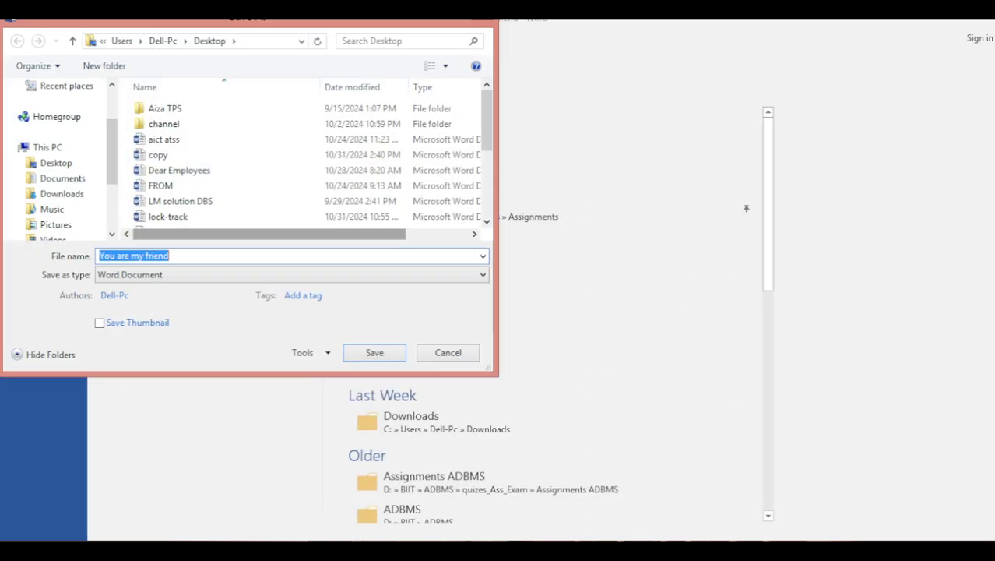
left_click(170, 255)
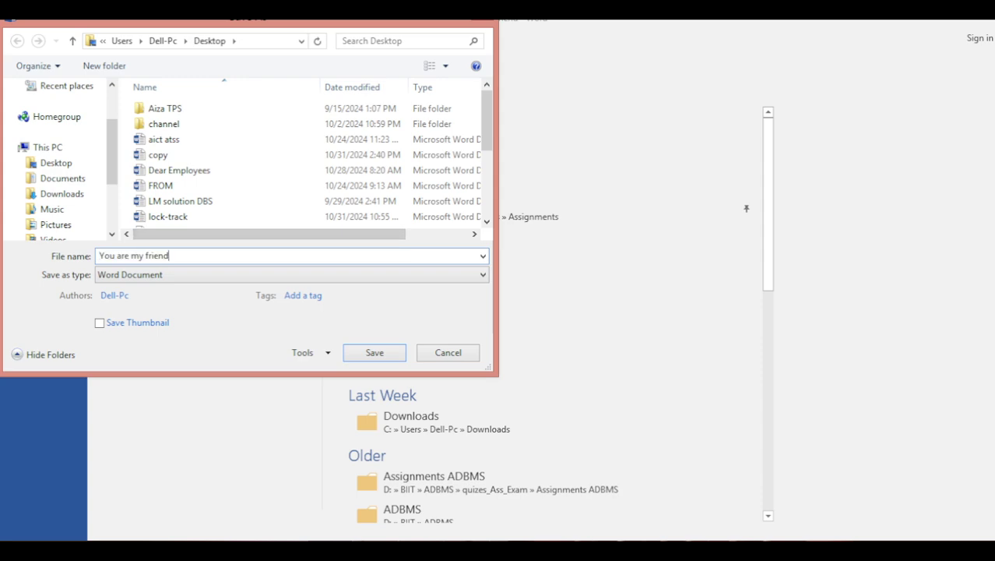
type("copy")
key("Return")
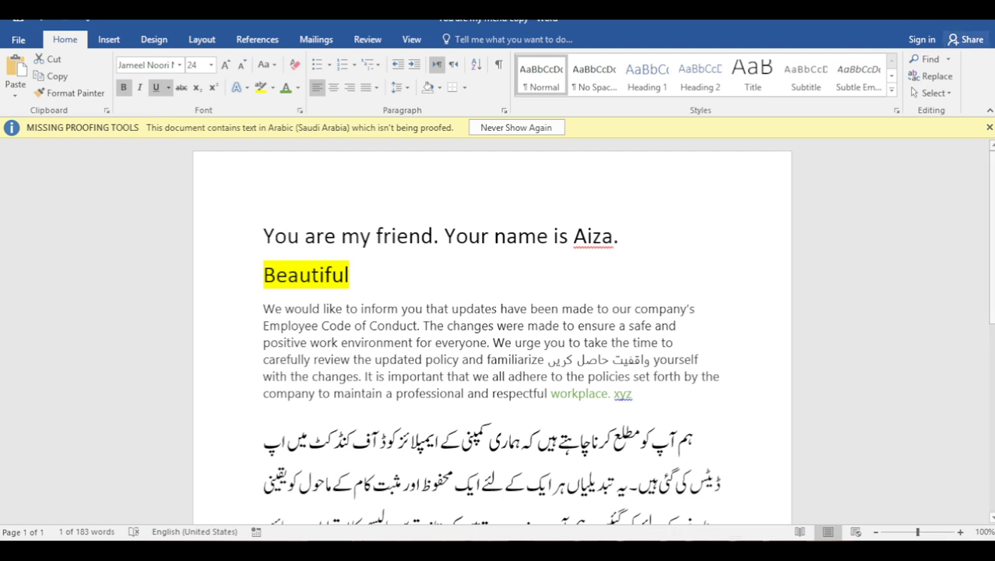
Start a Compare Documents comparison with 'You are my friend.docx' as the original
left_click(368, 39)
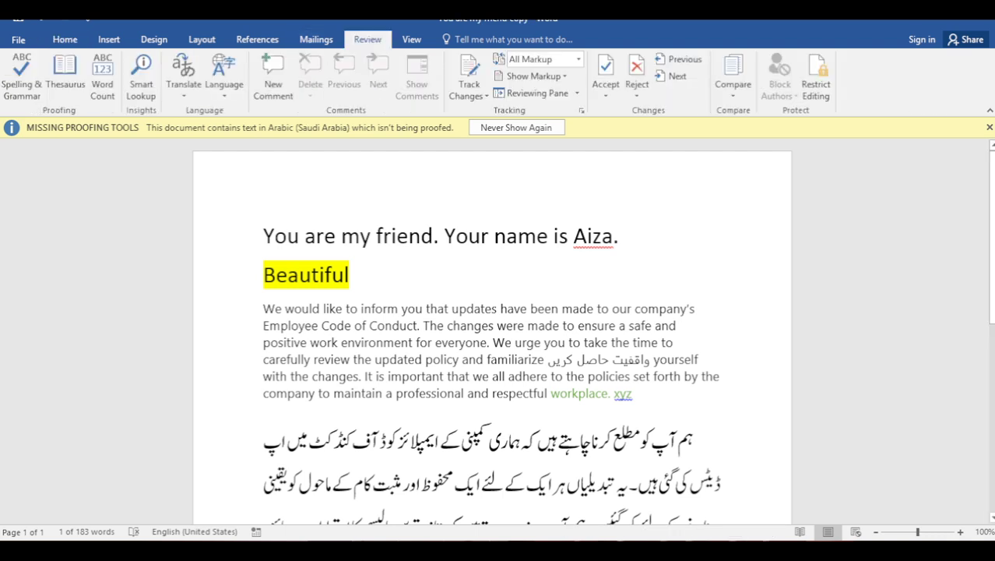
left_click(733, 78)
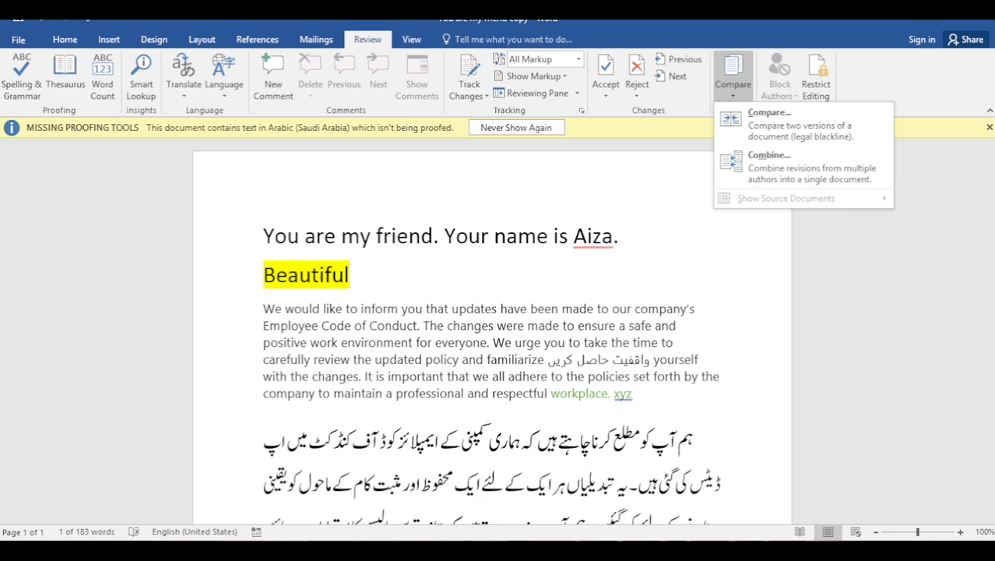
key("c")
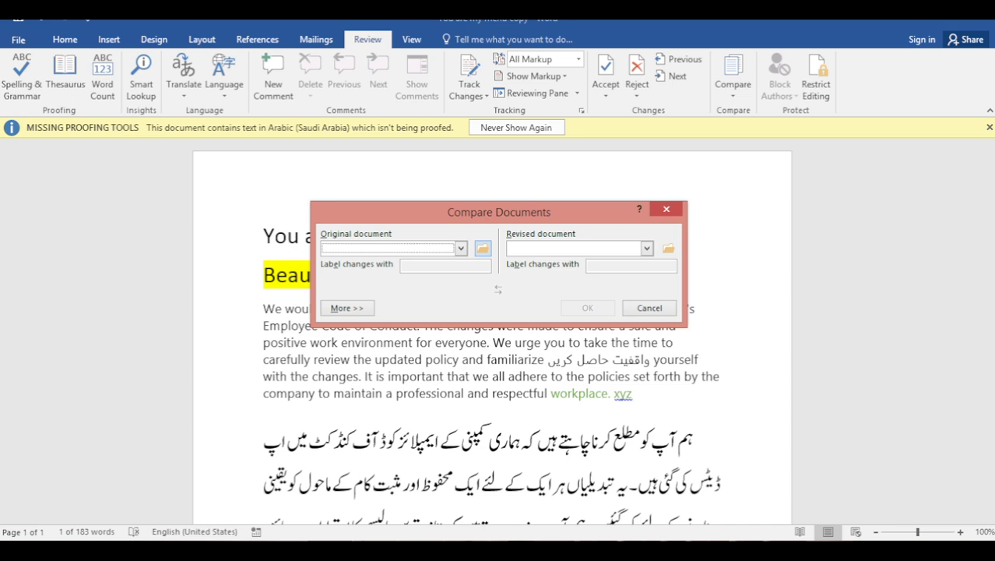
left_click(483, 247)
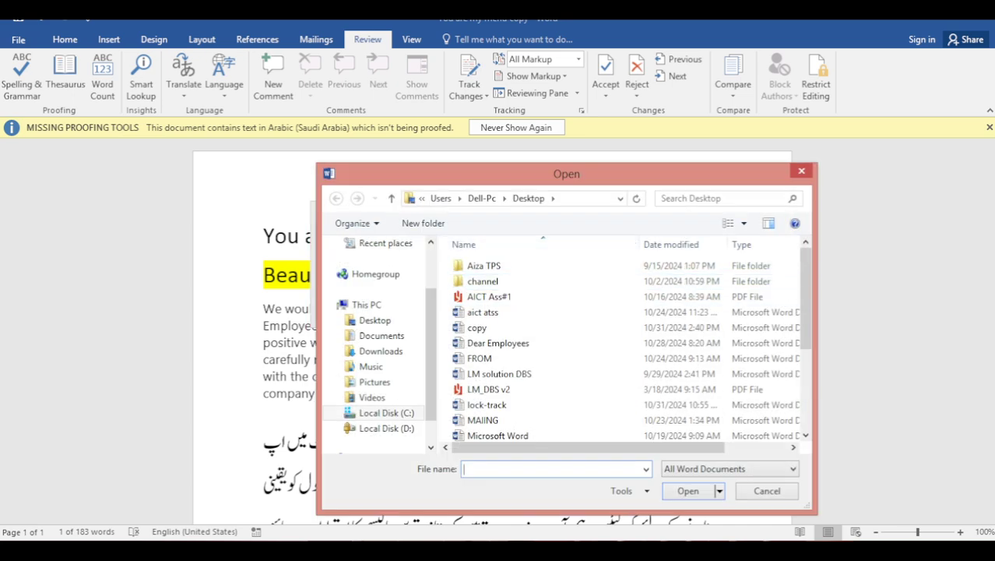
scroll(670, 342, "down", 3)
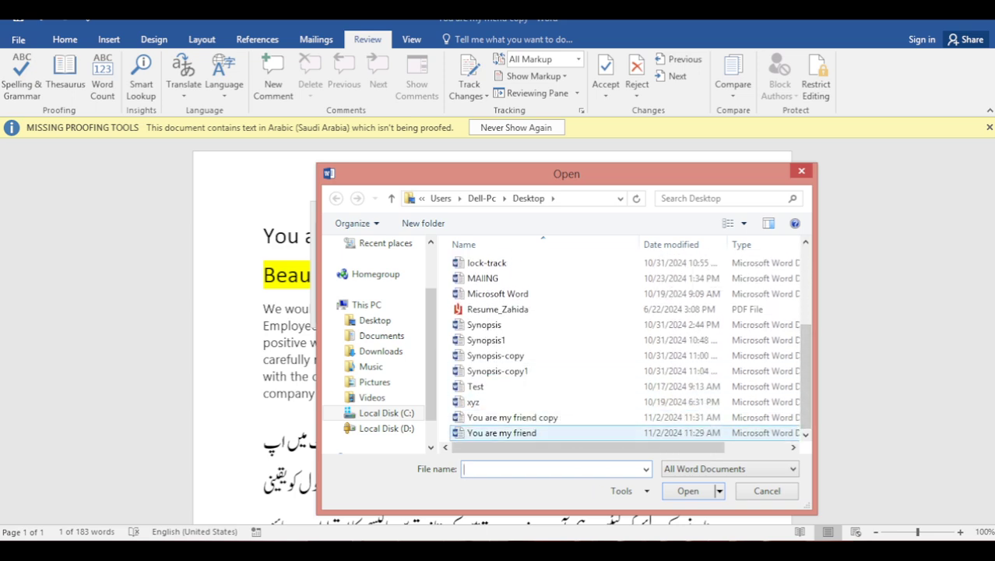
left_click(502, 433)
key("Return")
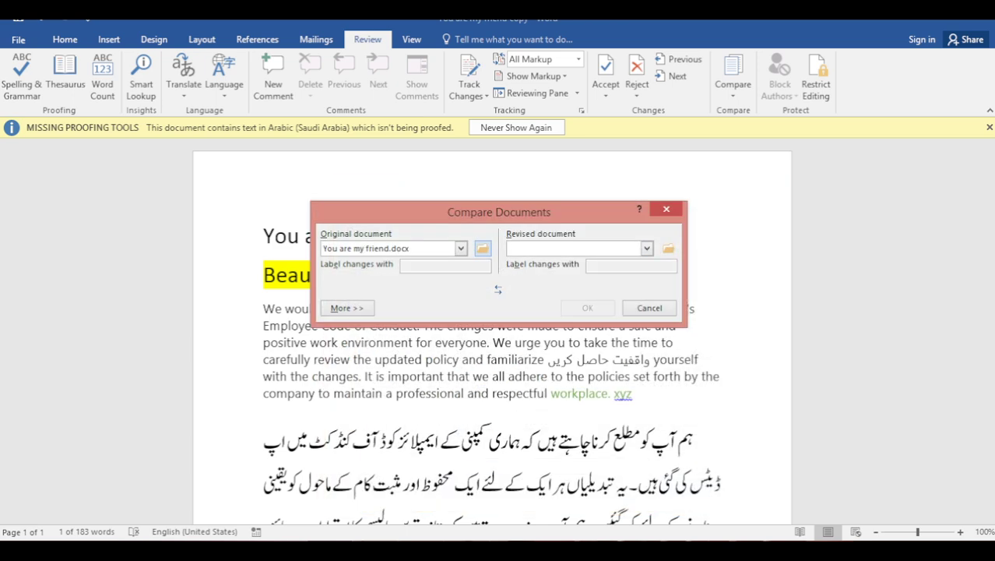
Choose 'You are my friend copy' as the revised document
left_click(668, 247)
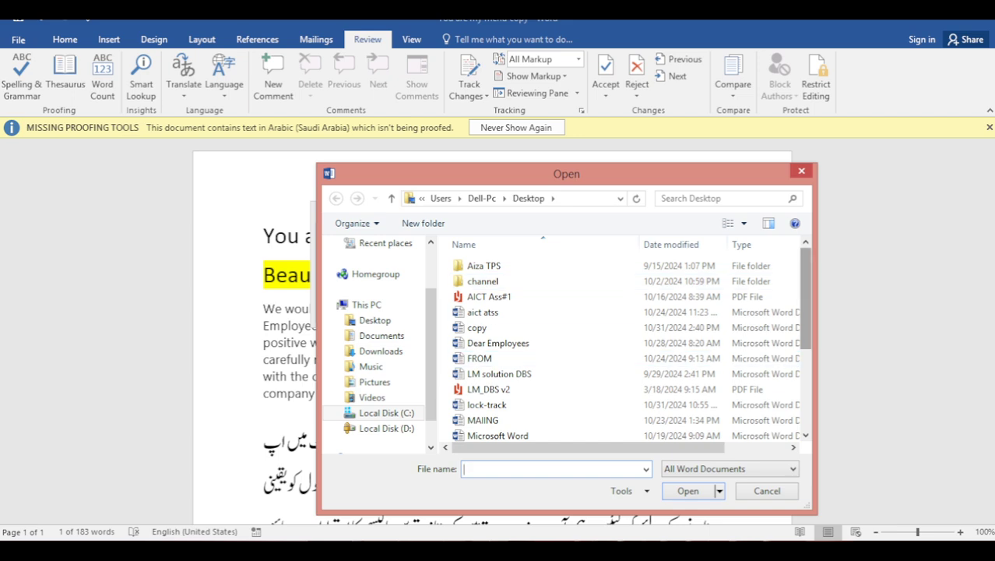
scroll(623, 343, "down", 3)
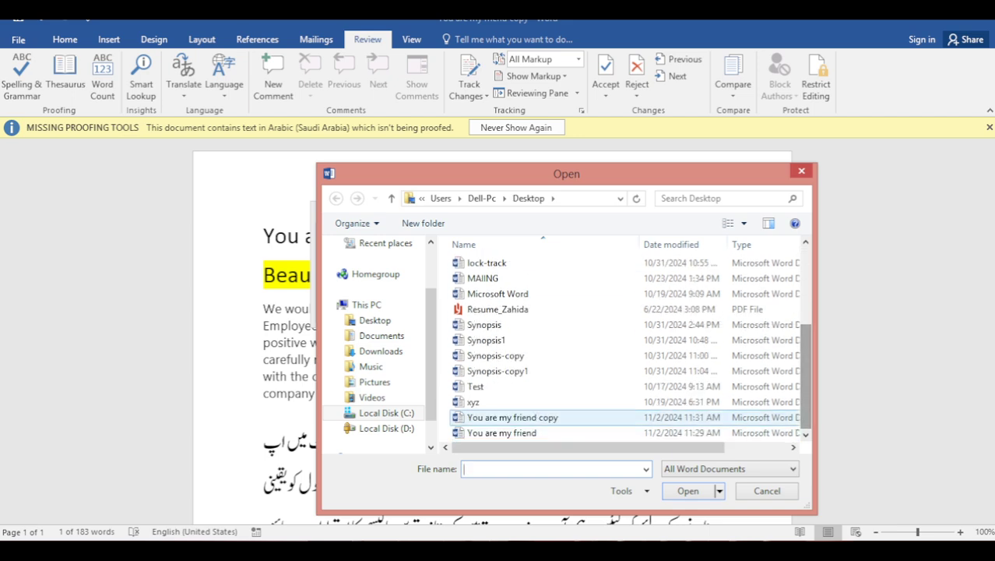
left_click(512, 417)
key("Return")
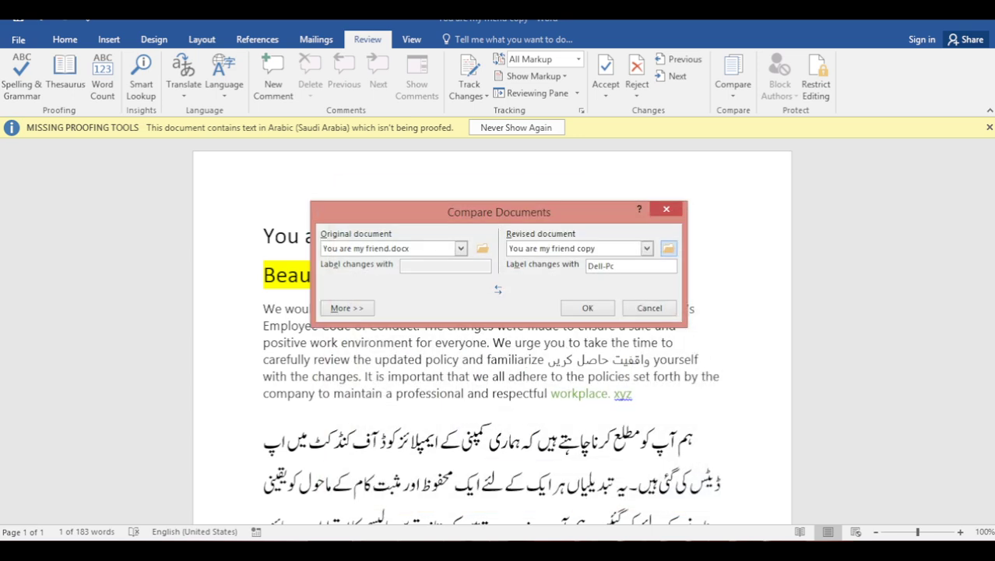
Run the comparison and review the Highlight and Bold, Underline revisions
key("Return")
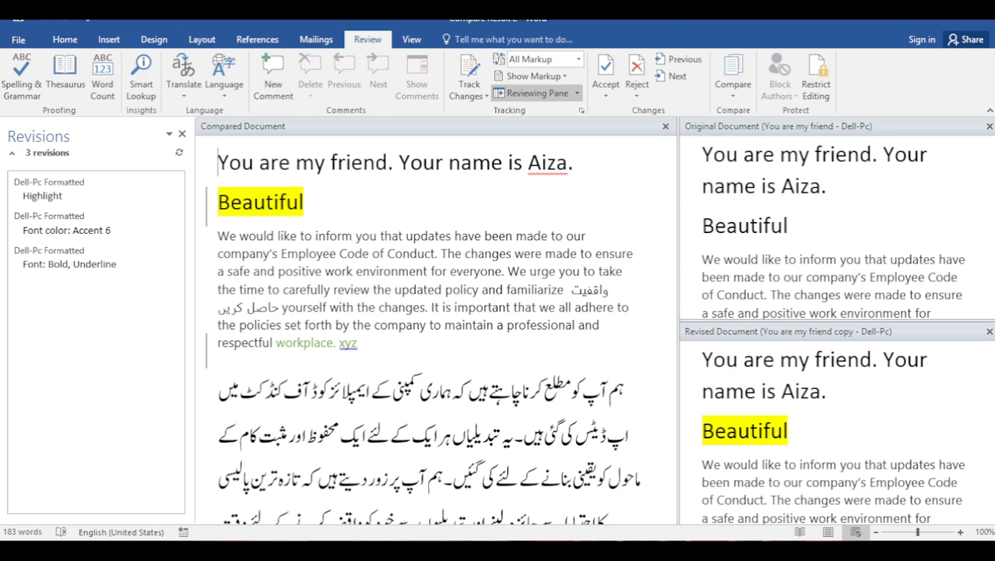
left_click(52, 195)
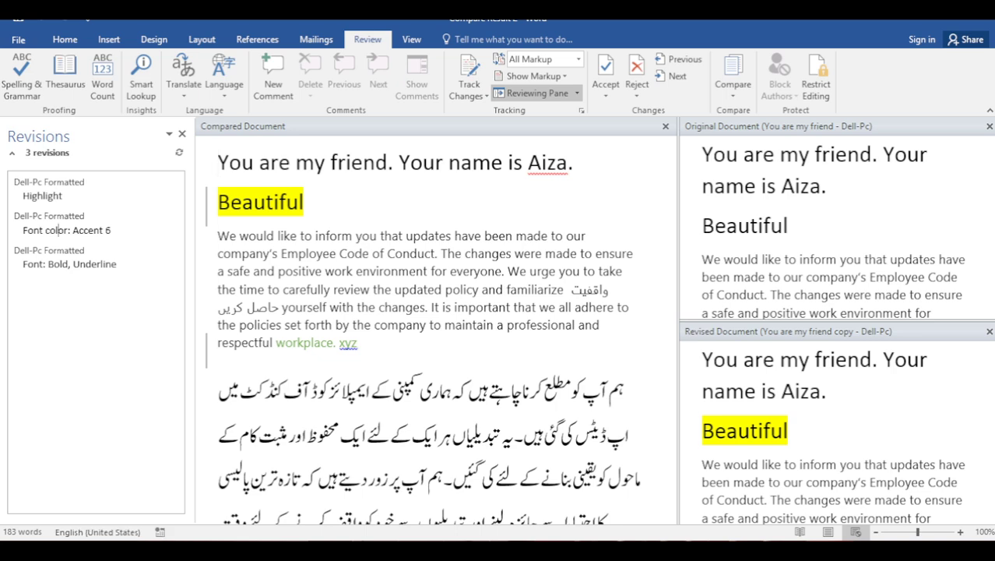
left_click(14, 274)
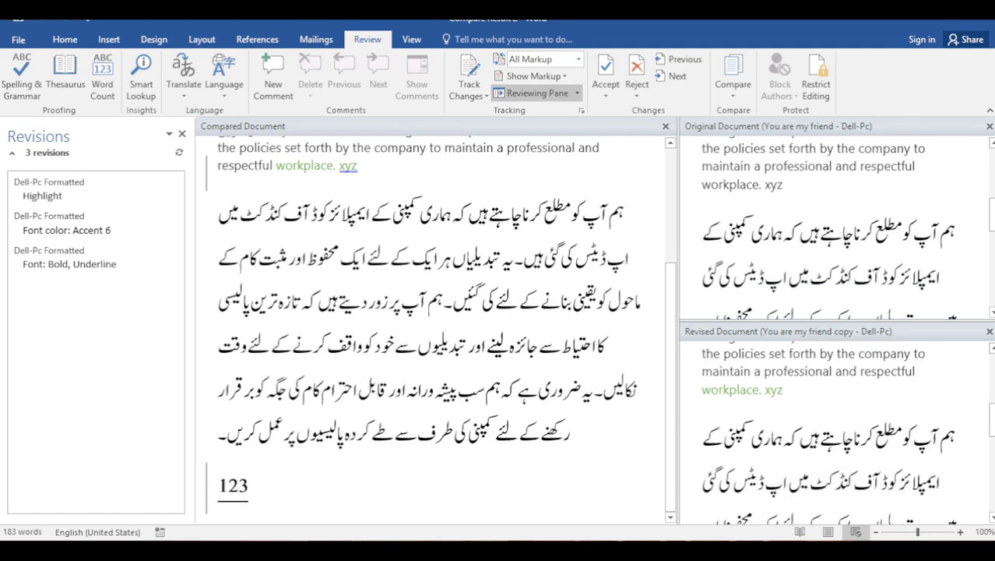
scroll(436, 327, "up", 3)
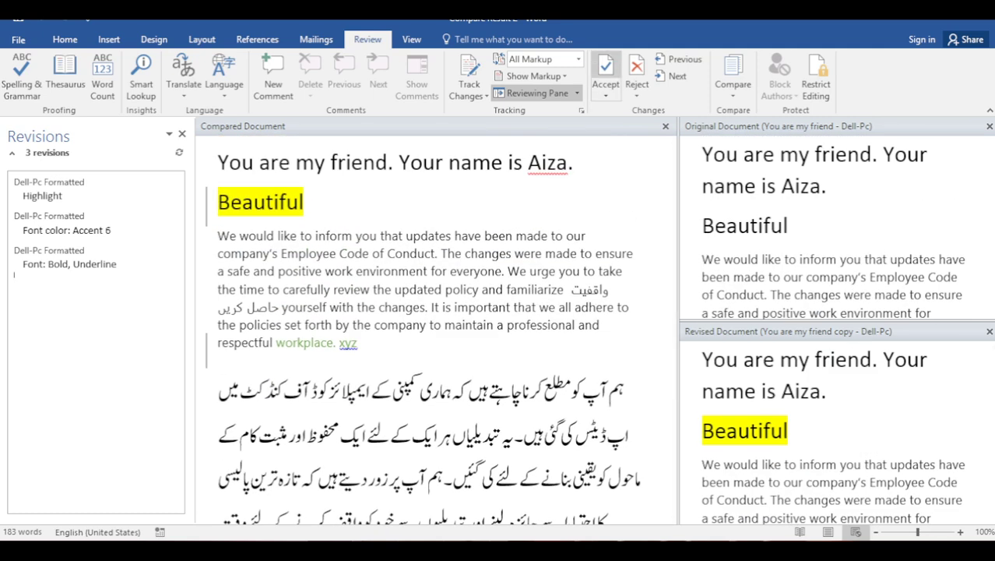
Accept all three formatting revisions, leaving none, and close the Reviewing Pane
left_click(606, 70)
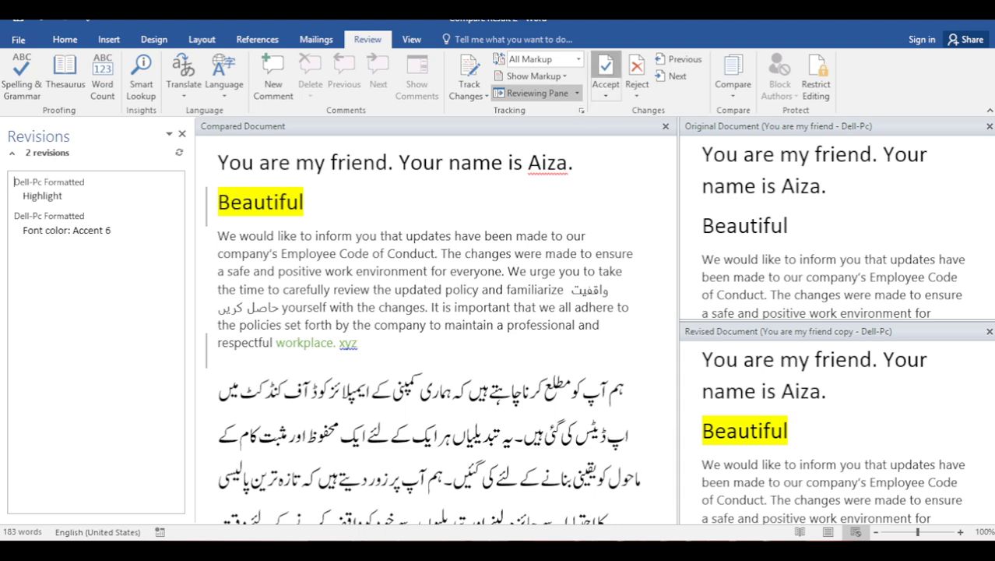
left_click(606, 70)
left_click(605, 70)
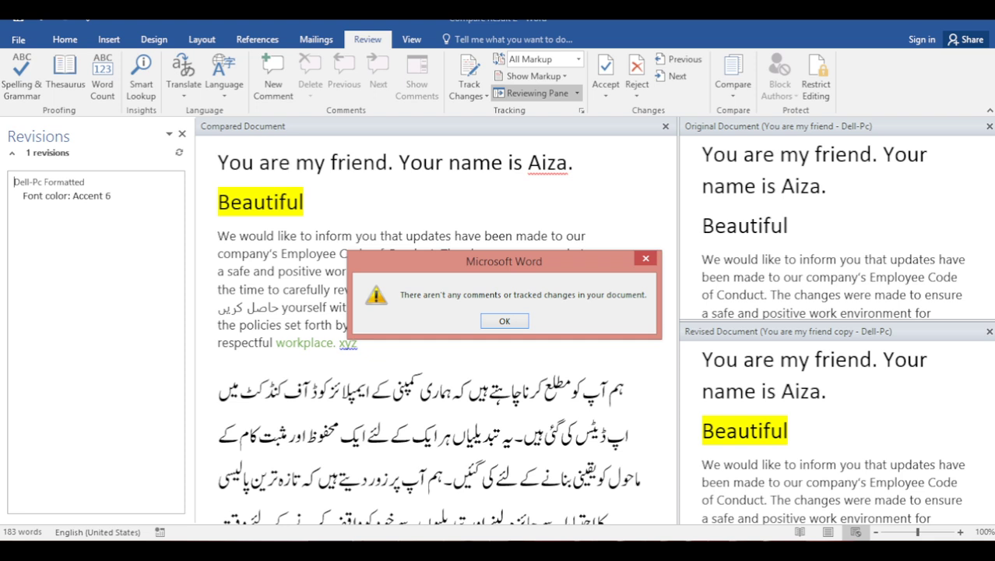
key("Return")
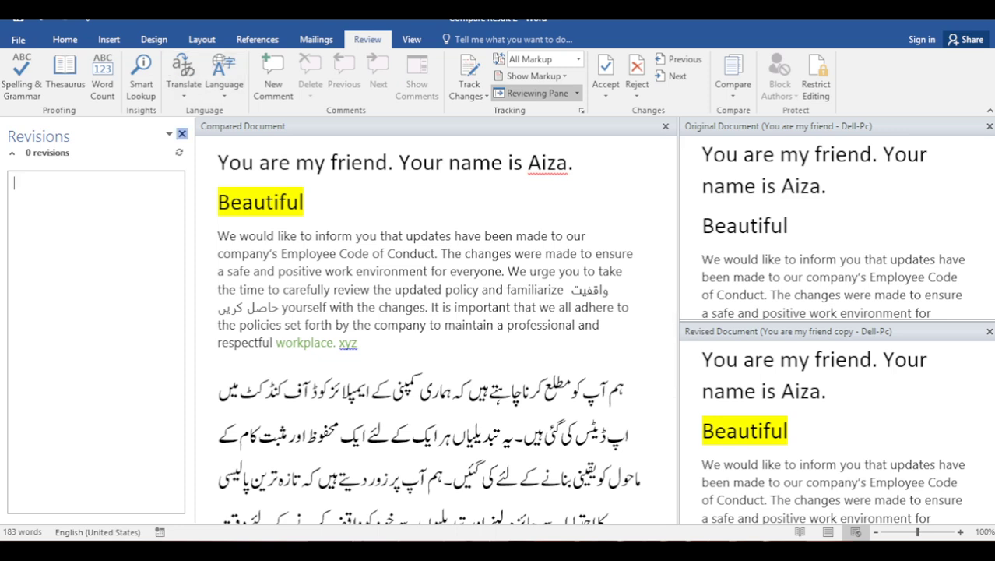
left_click(181, 134)
Close the Original and Revised document previews so only the compared document shows
left_click(988, 126)
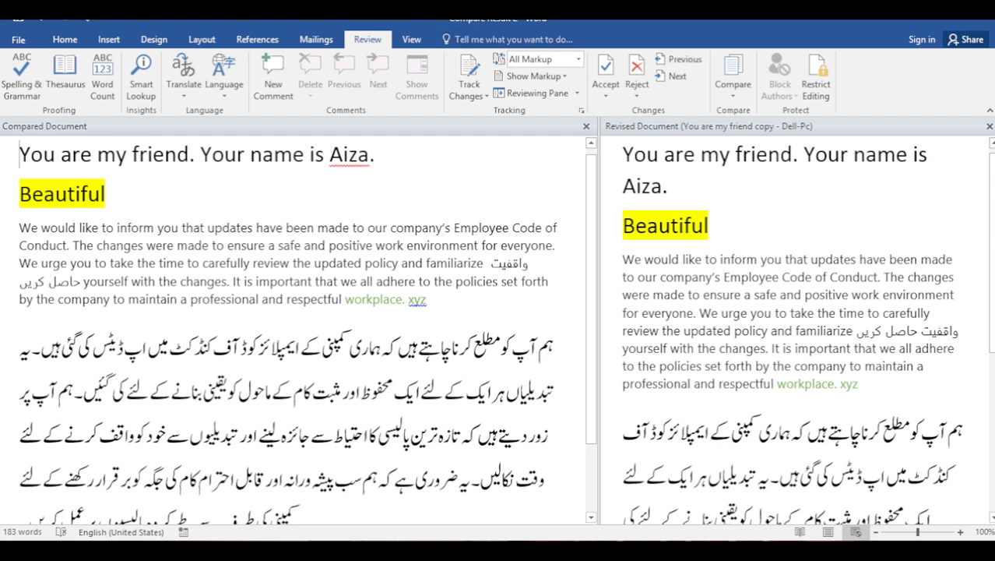
left_click_drag(345, 299, 426, 299)
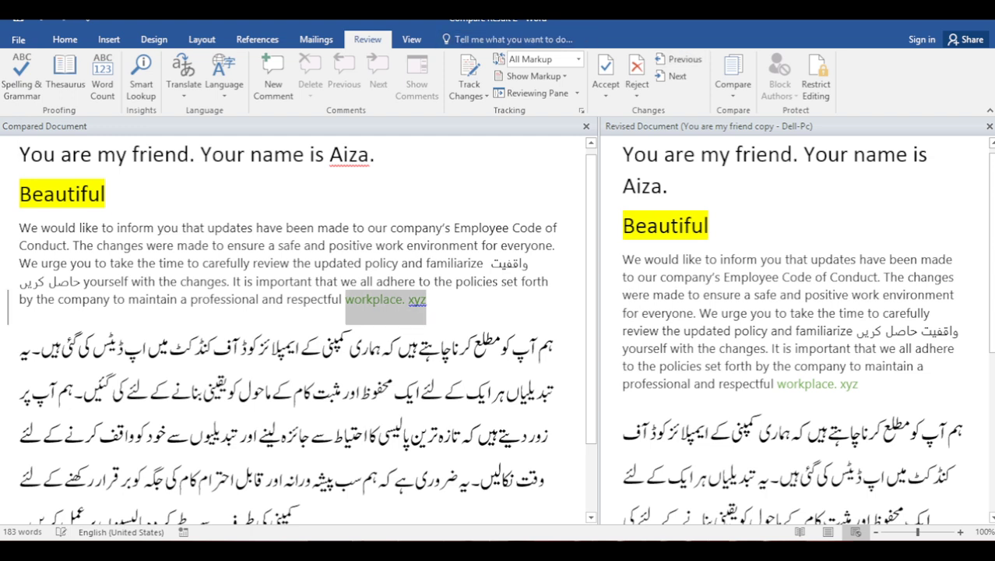
left_click(542, 228)
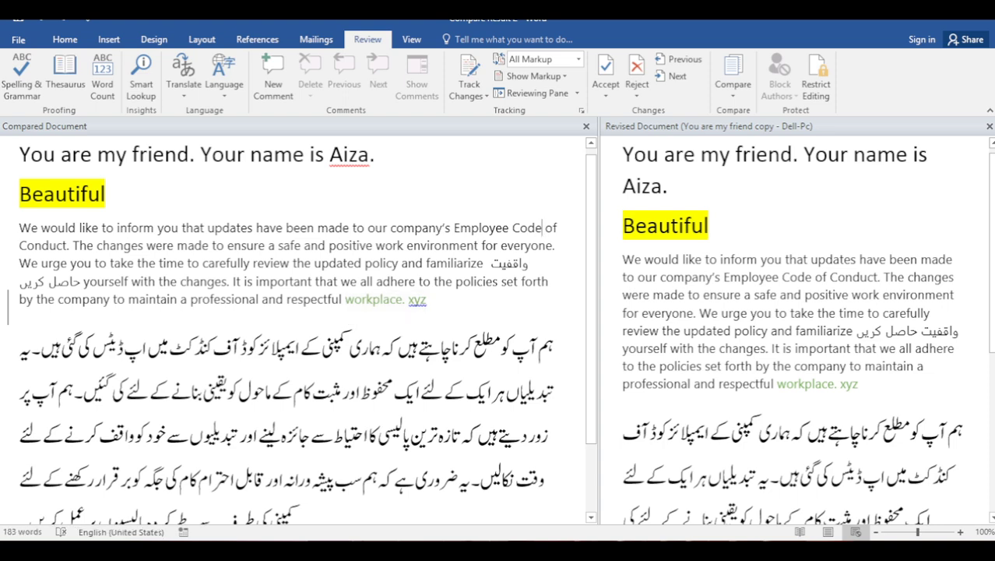
left_click(733, 85)
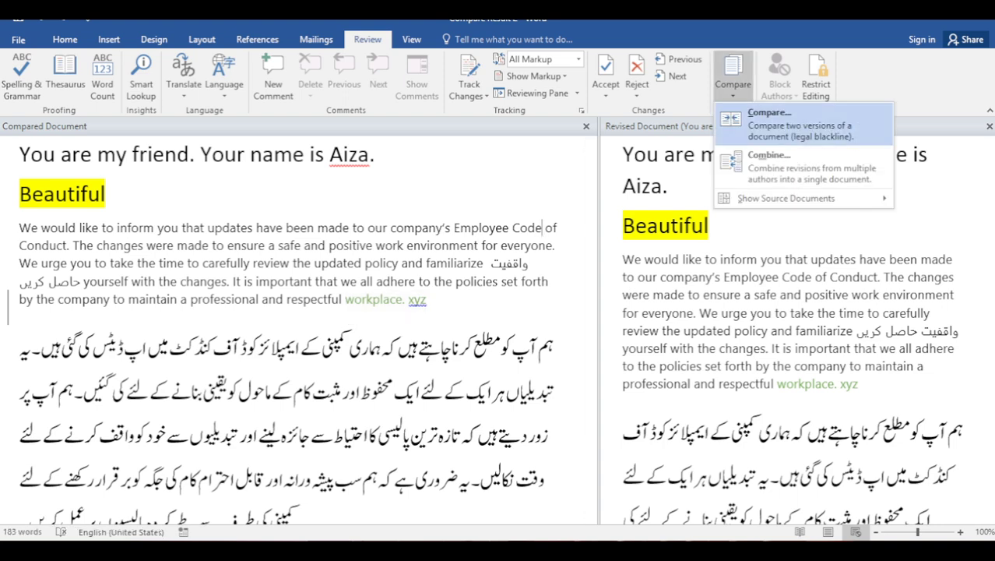
key("Escape")
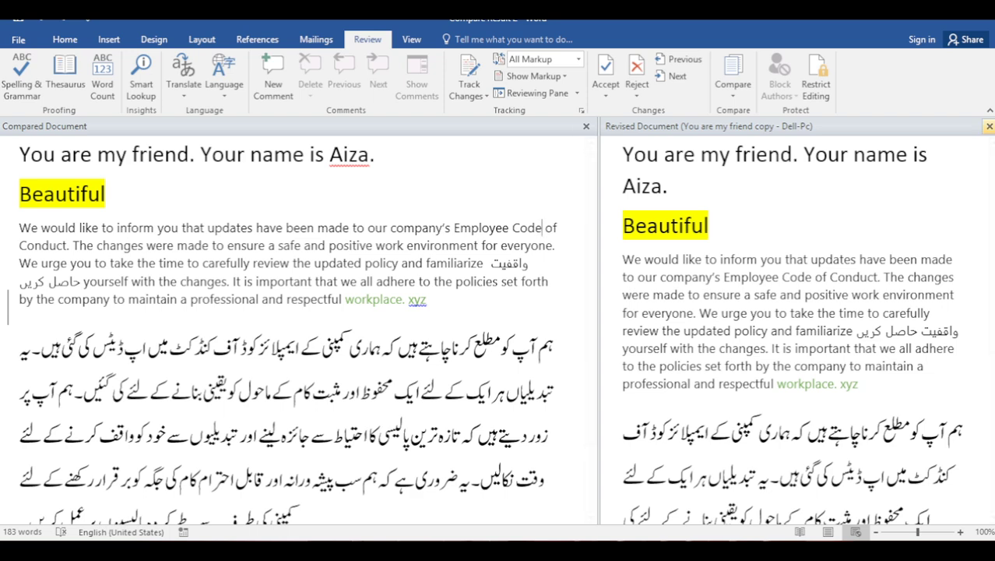
left_click(989, 126)
left_click(732, 84)
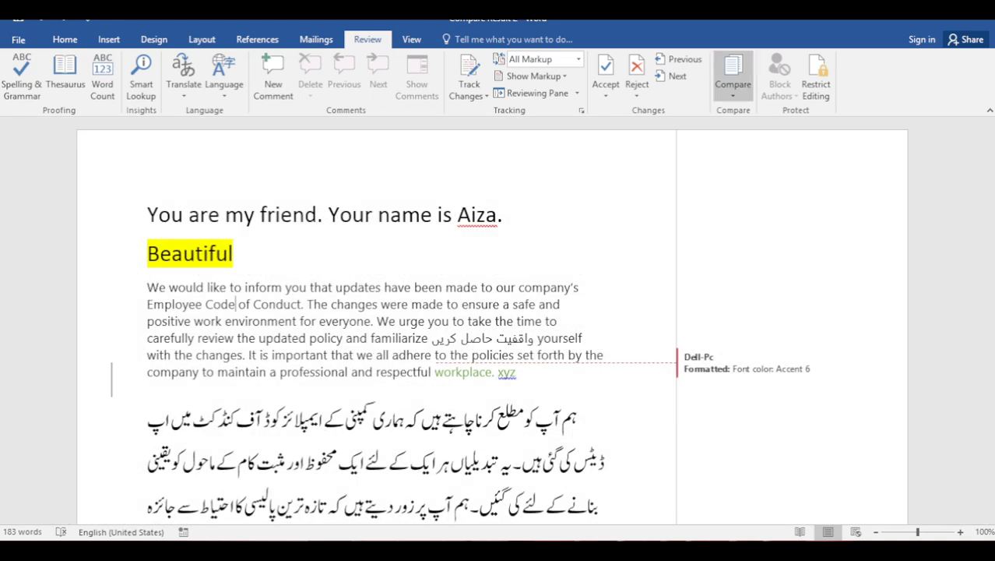
Start a new comparison with 'You are my friend' as the original document
left_click(769, 123)
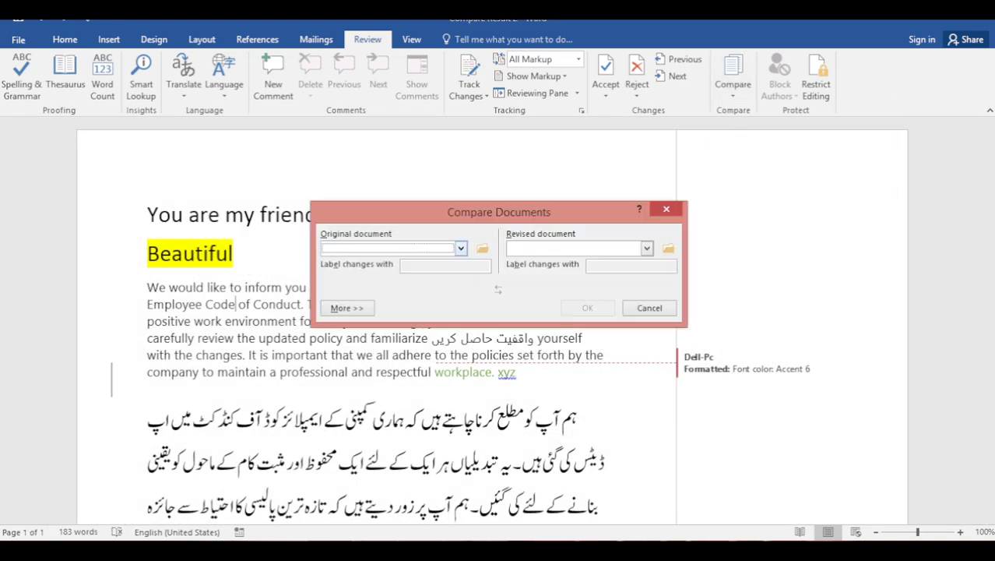
left_click(482, 247)
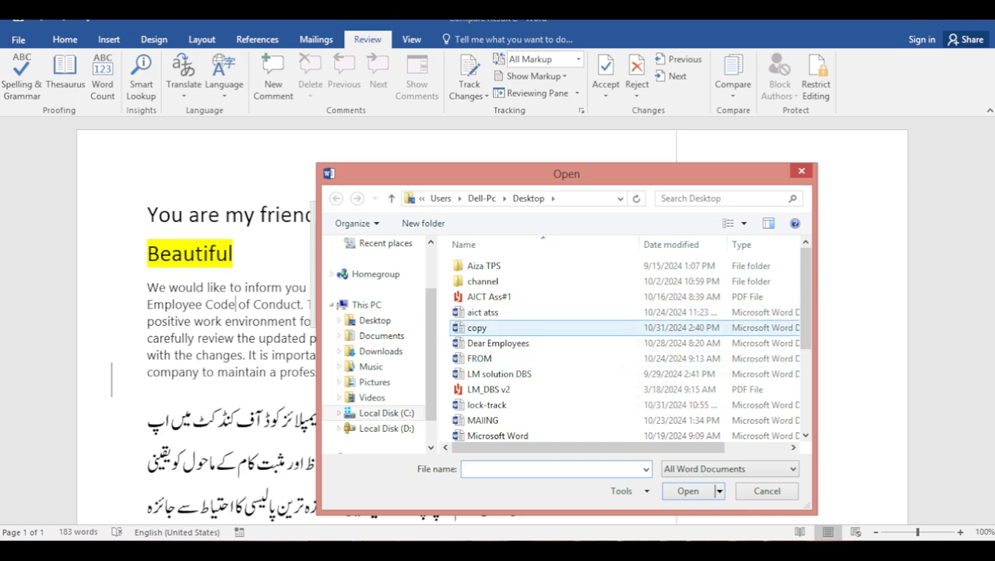
scroll(647, 300, "down", 1)
scroll(646, 300, "down", 2)
left_click(646, 432)
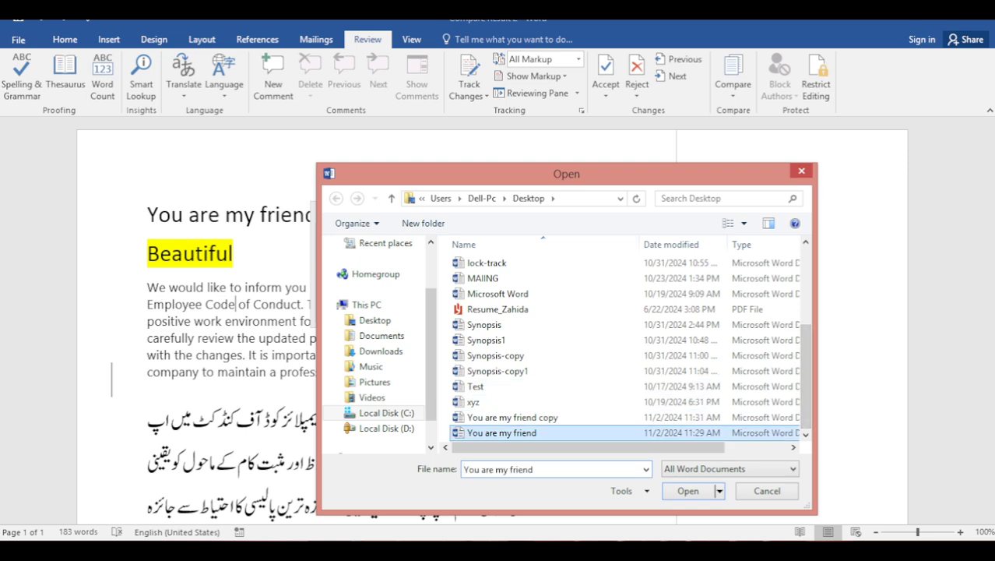
key("Return")
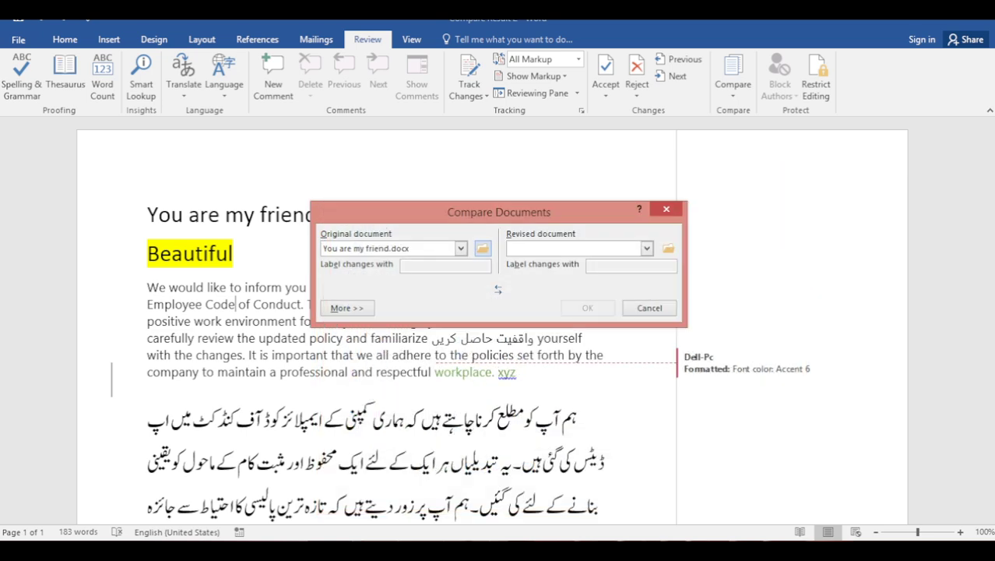
Set 'You are my friend copy' as the revised document and run the comparison
left_click(668, 247)
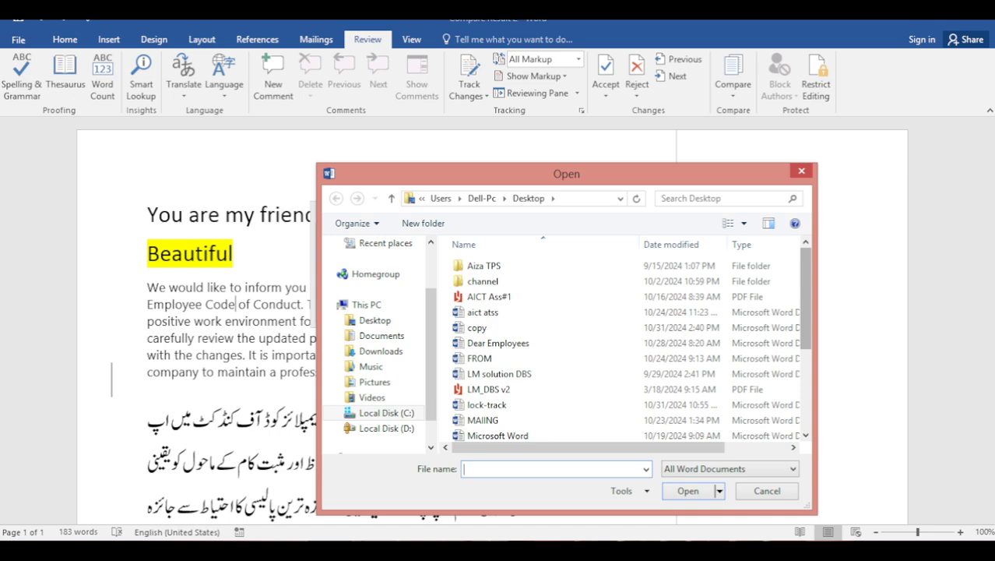
scroll(545, 432, "down", 3)
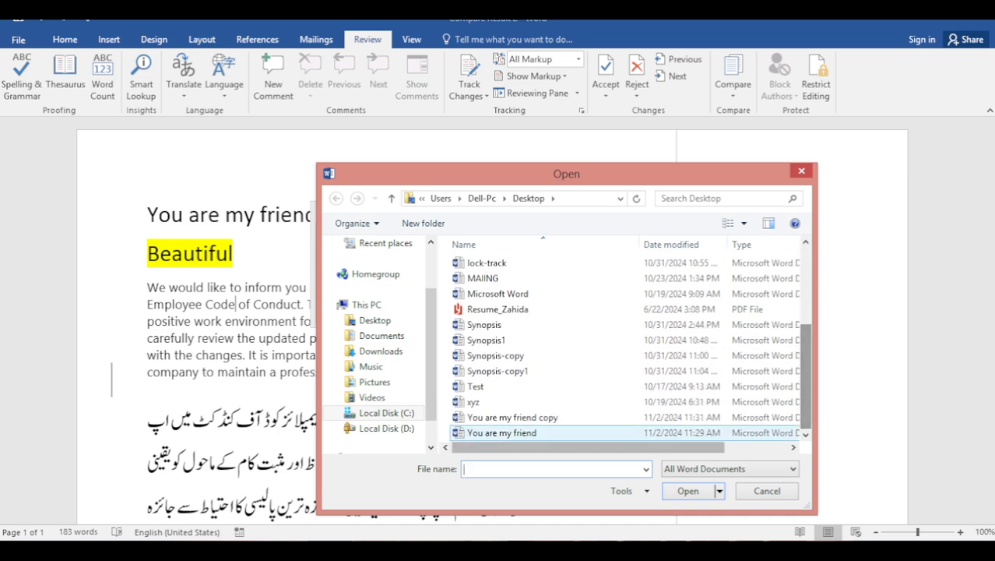
left_click(512, 417)
left_click(688, 490)
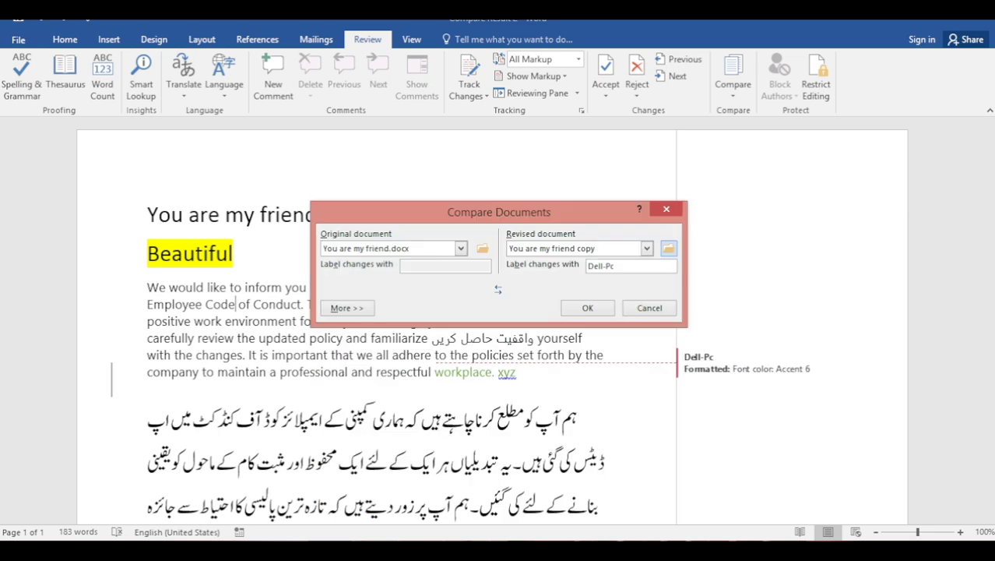
key("Return")
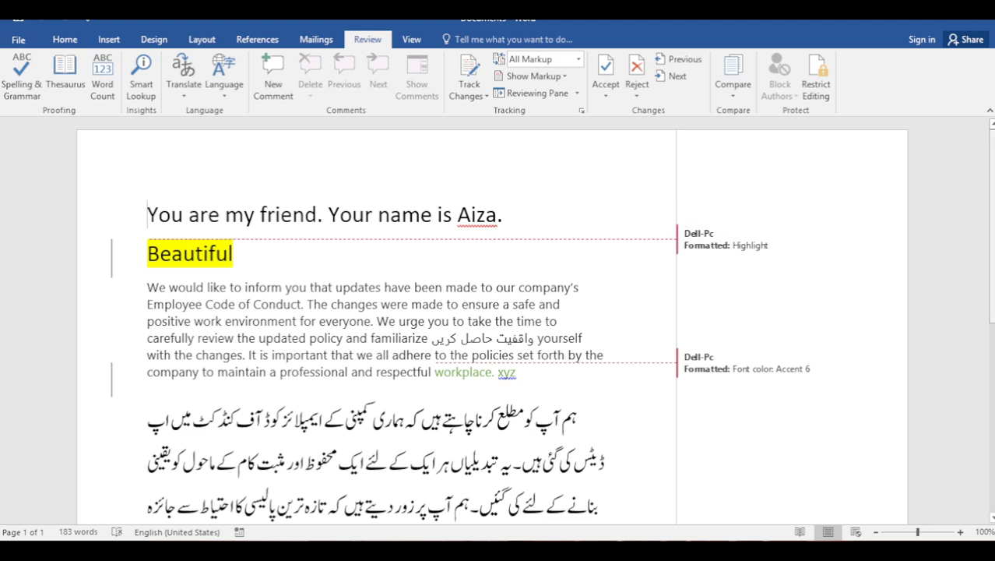
scroll(492, 317, "down", 10)
Show the Restrict Editing pane for 'You are my friend copy'
scroll(492, 318, "up", 10)
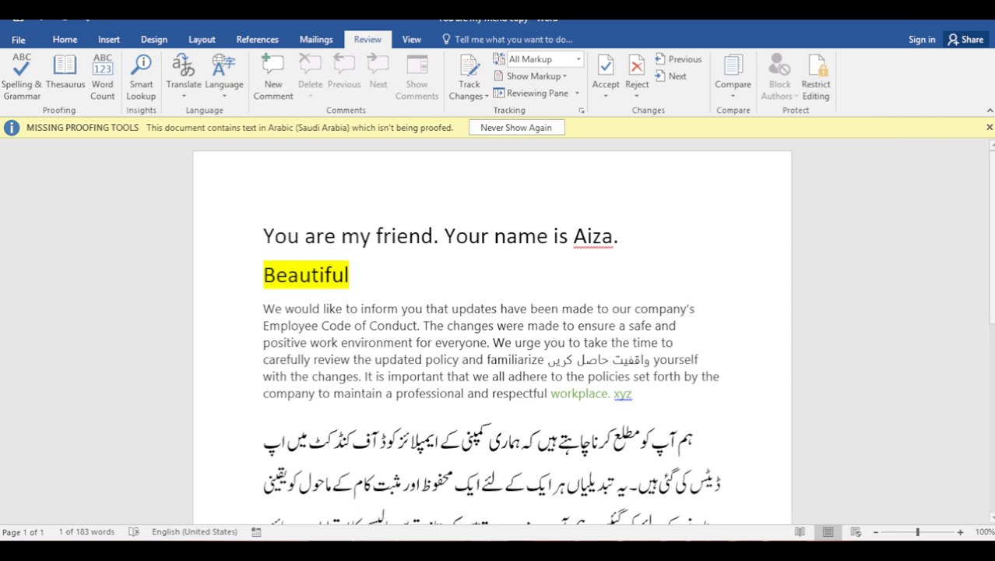
left_click(816, 77)
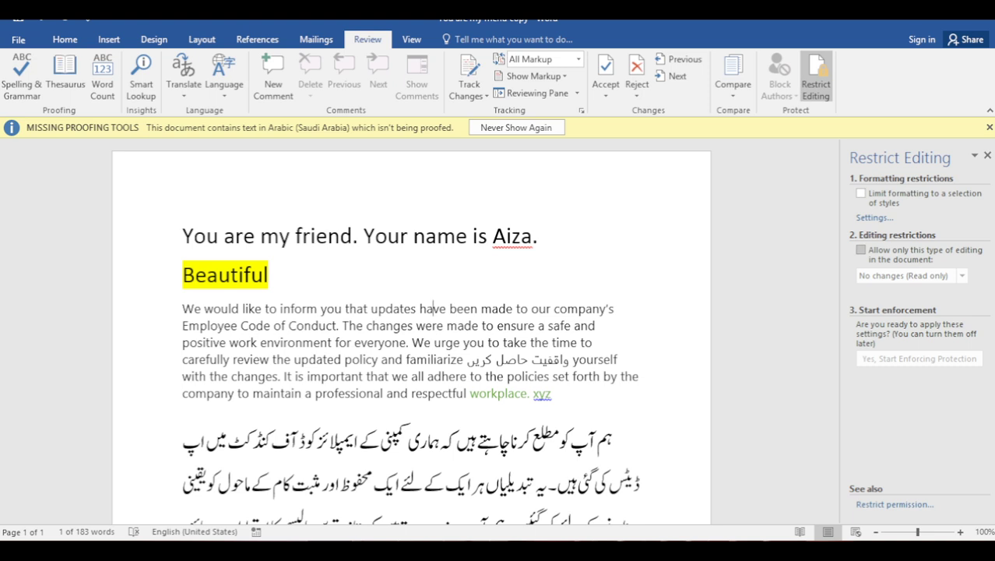
Limit formatting to selected styles, allow only No changes (Read only), and exempt Everyone
left_click(860, 193)
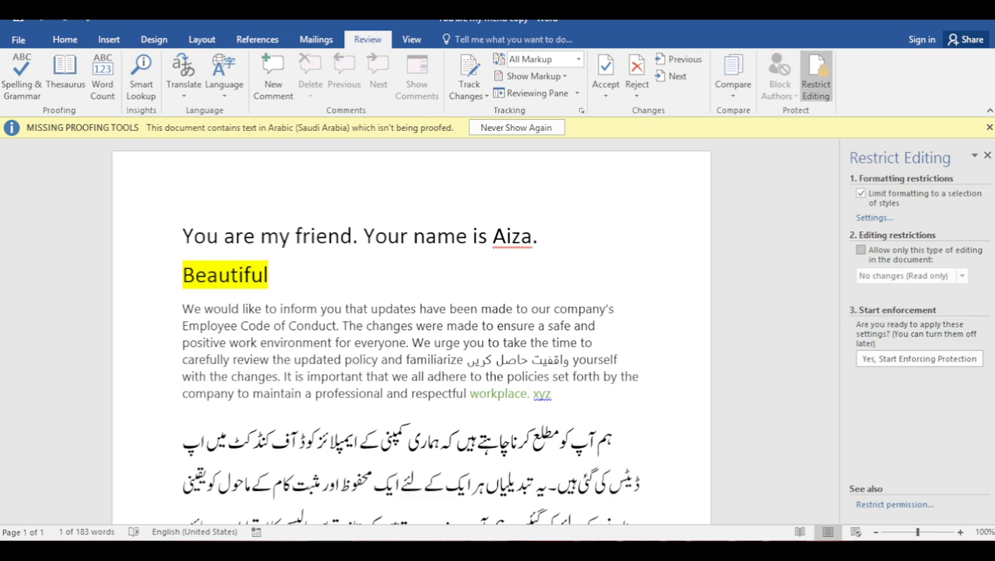
left_click(860, 249)
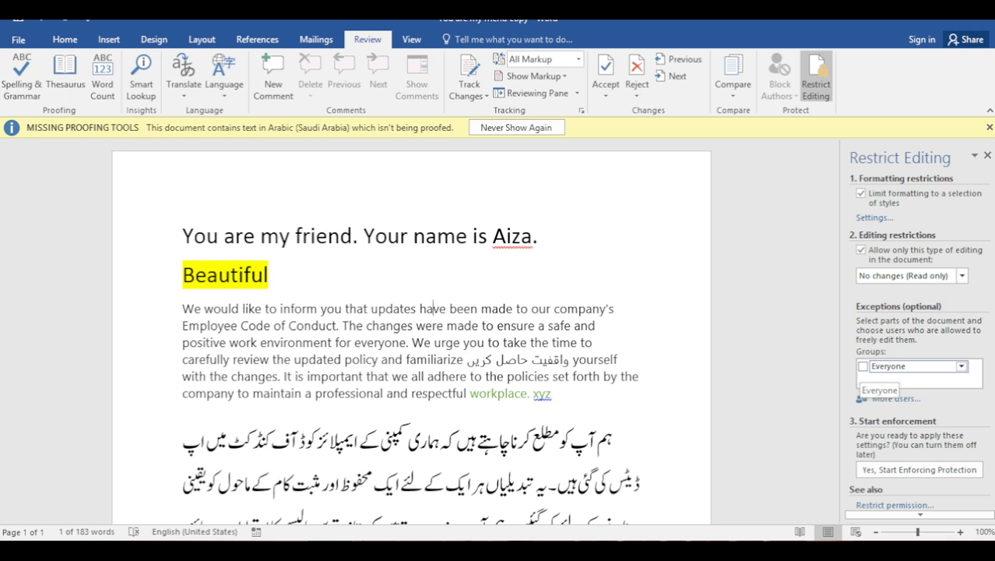
left_click(862, 366)
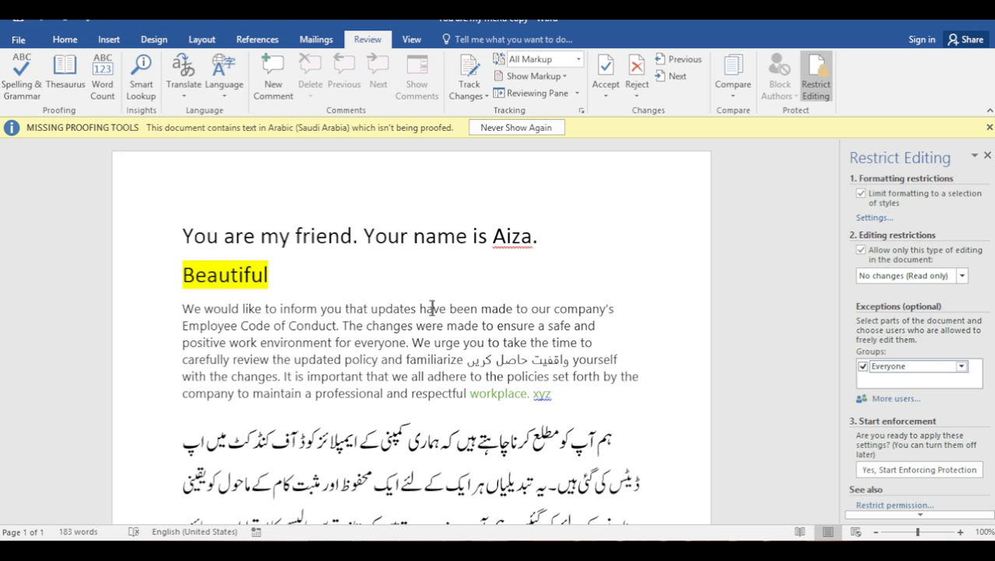
scroll(432, 308, "down", 2)
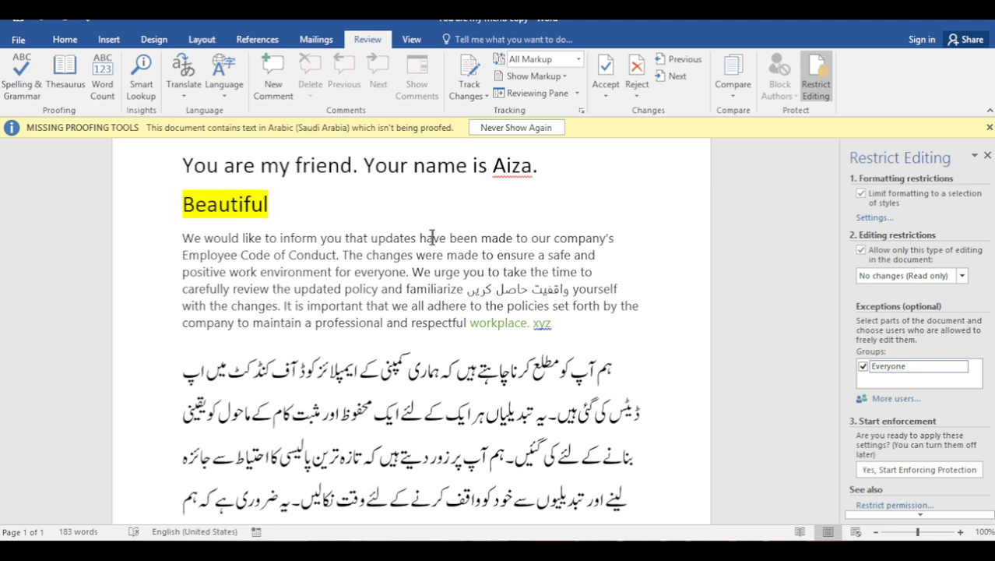
Enforce protection with a password entered and confirmed, then close the document with Alt+F4
key("Return")
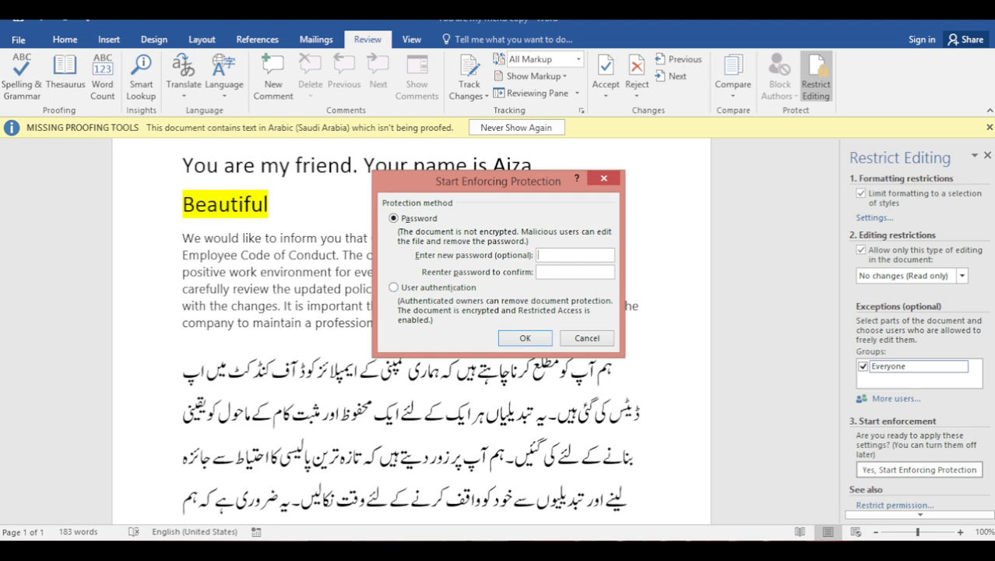
type("123")
left_click(538, 272)
type("123")
key("Return")
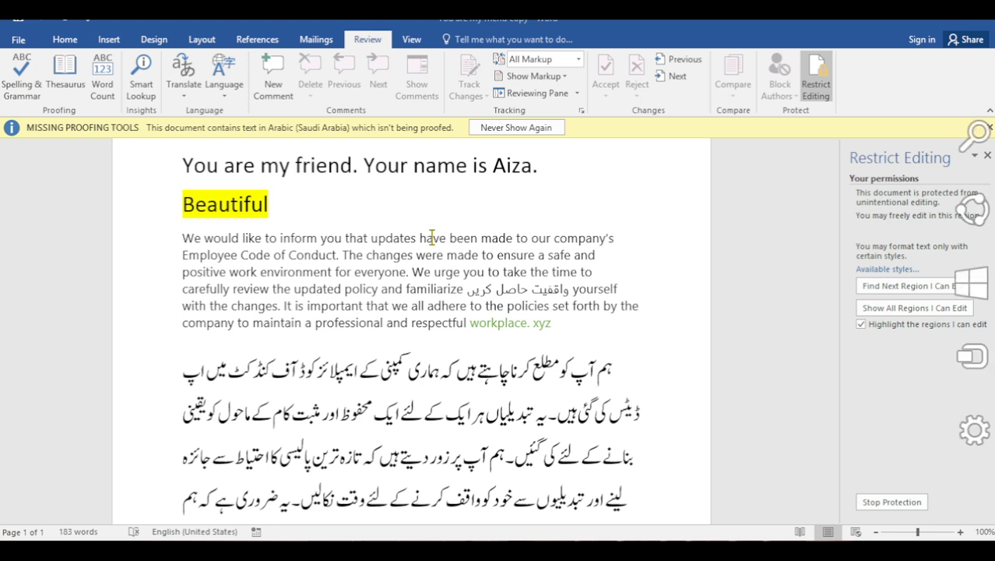
key("alt+F4")
Save the protected copy on closing, reopen 'You are my friend copy' from the Desktop, and test selecting its text
key("Return")
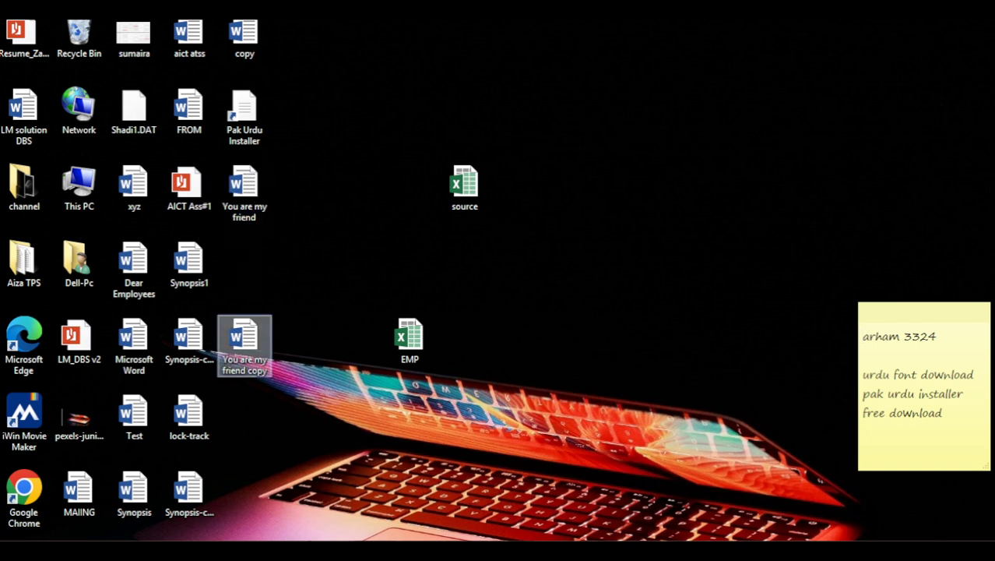
double_click(244, 338)
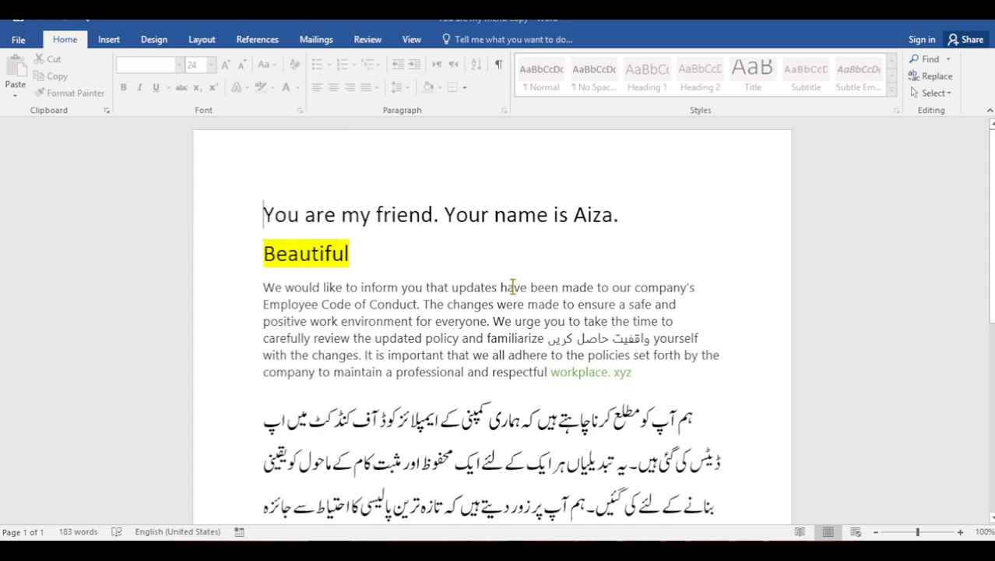
key("ctrl+shift+Down")
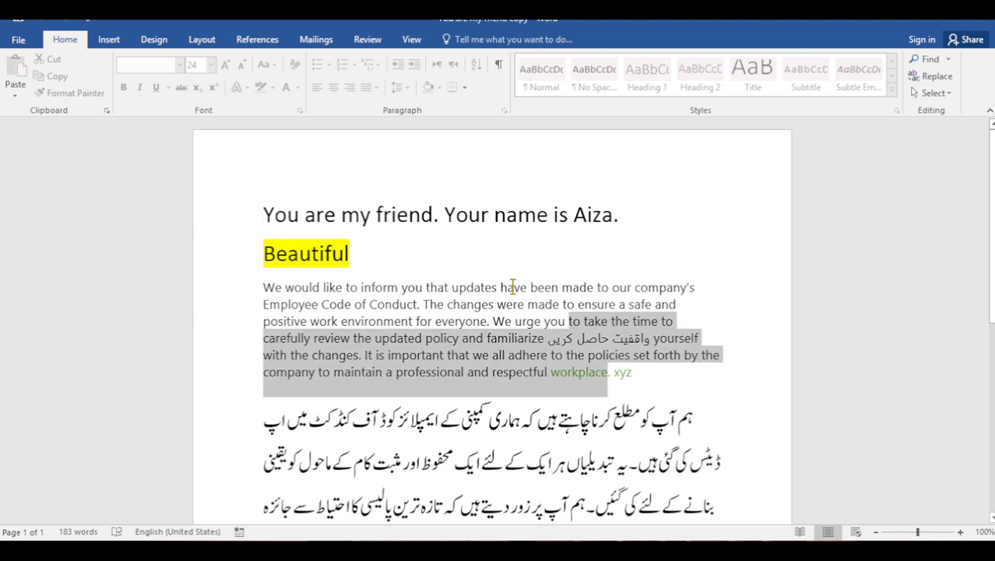
key("Right")
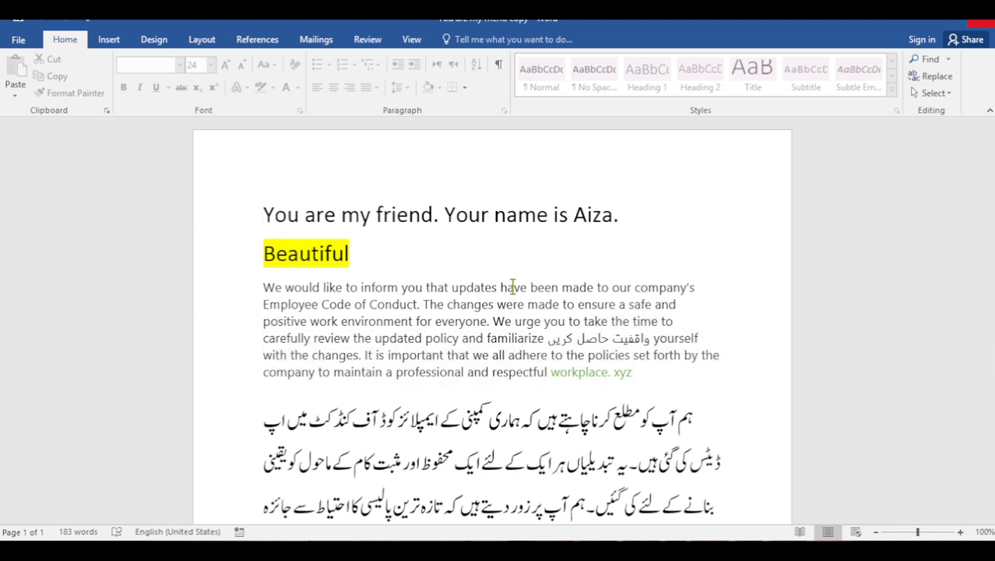